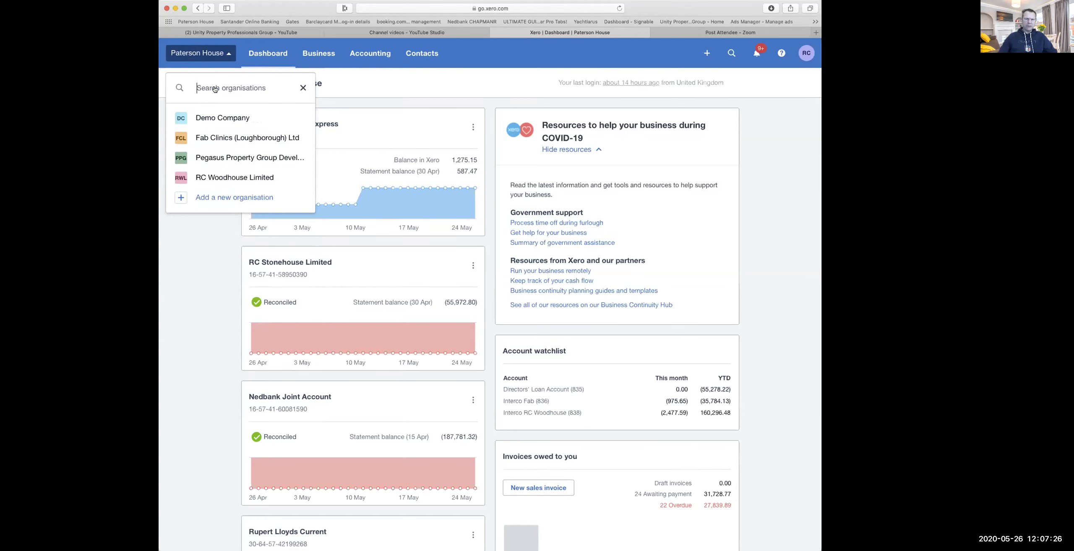
View the Fab Clinics (Loughborough) Ltd dashboard, switching from there to the RC Woodhouse Limited organisation
click(214, 136)
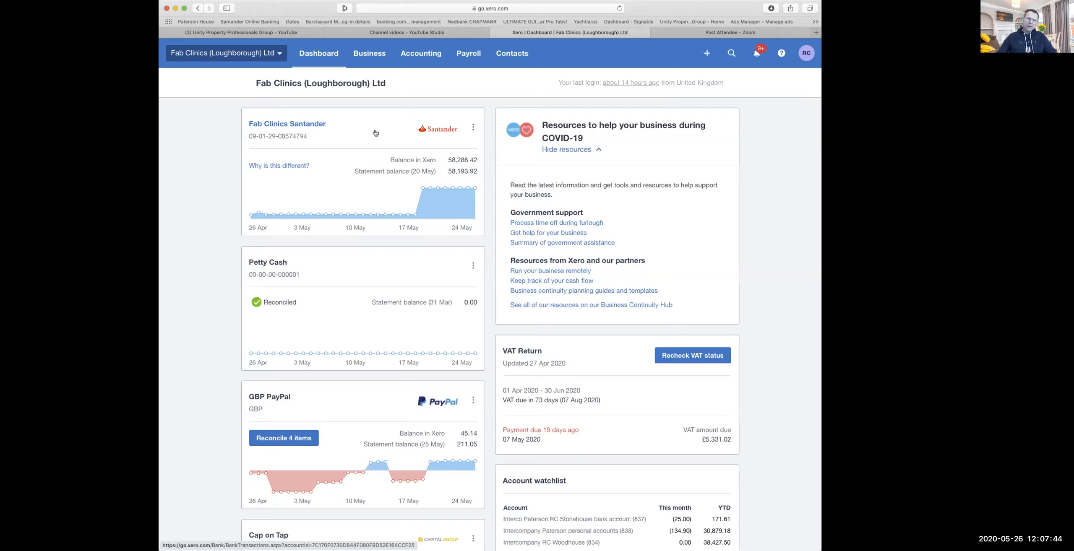
click(235, 58)
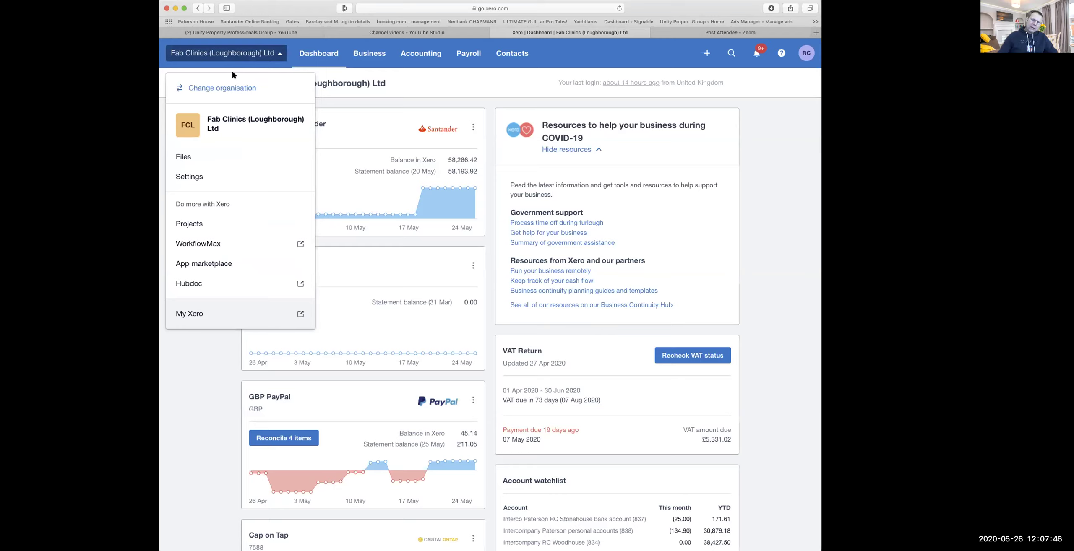
click(232, 87)
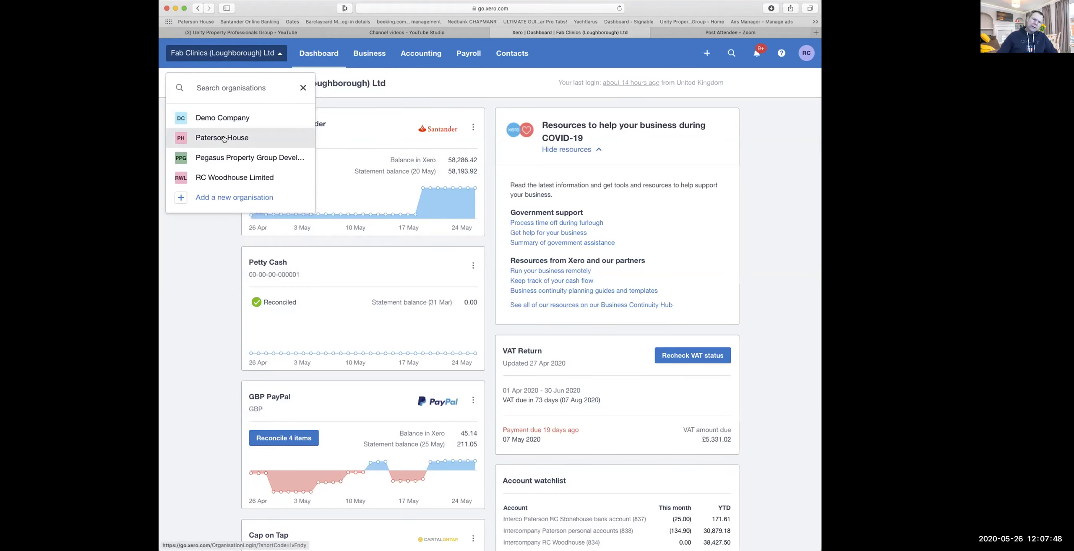
click(227, 177)
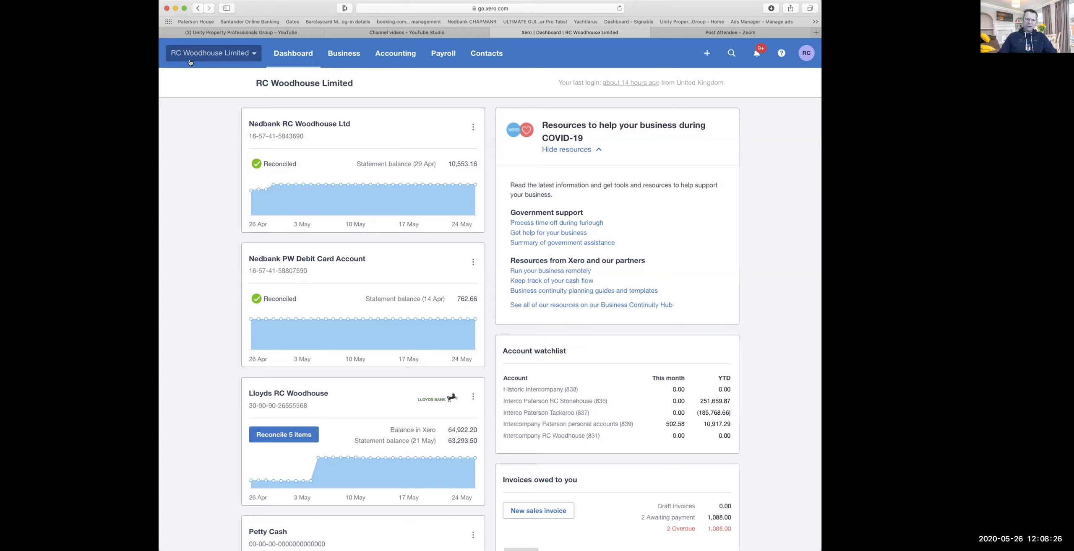
Change the active organisation to Paterson House to view its dashboard
click(199, 57)
click(213, 89)
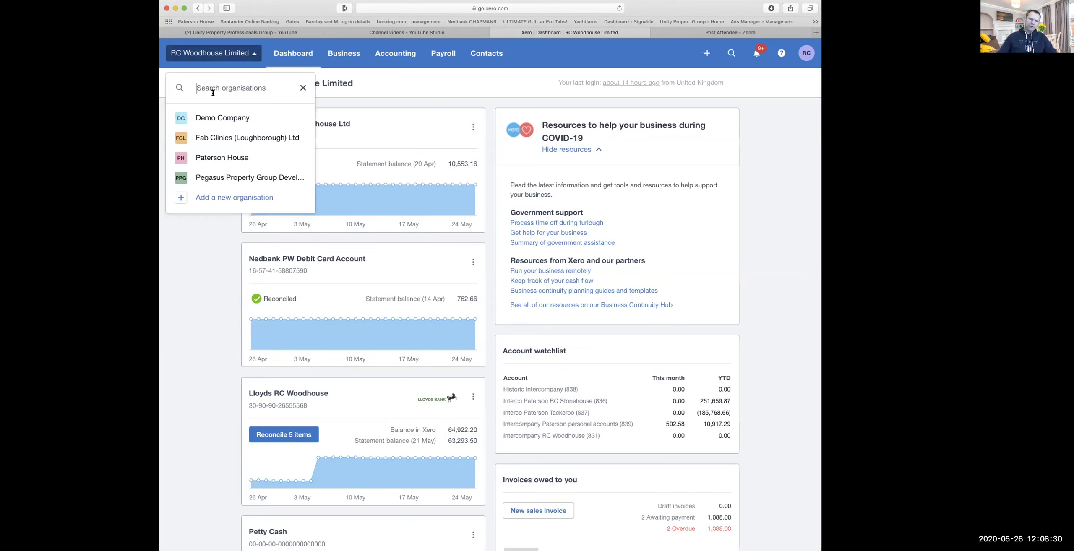
click(219, 154)
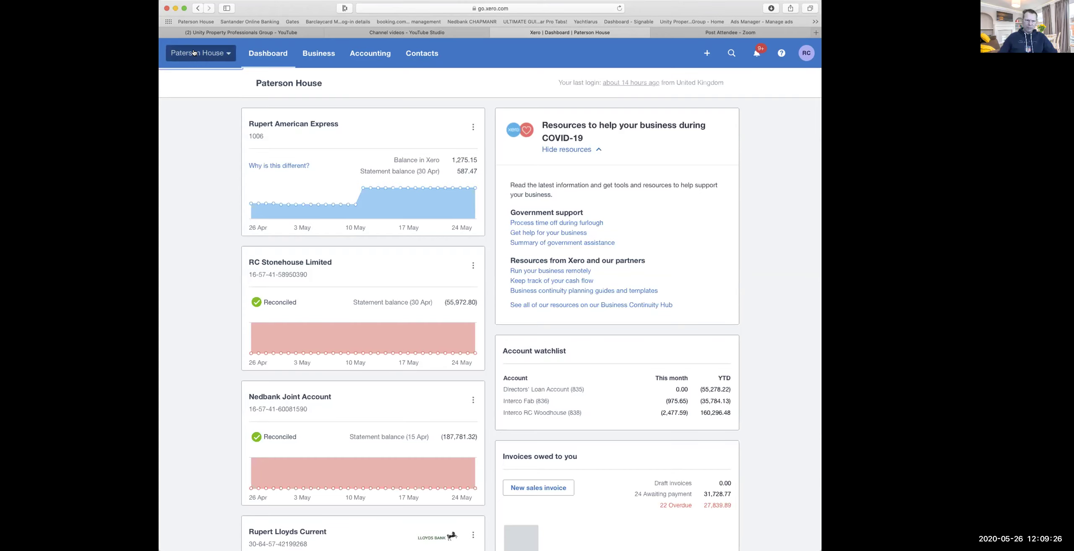
Switch to the RC Woodhouse Limited organisation and look over the bank accounts on its dashboard
click(194, 52)
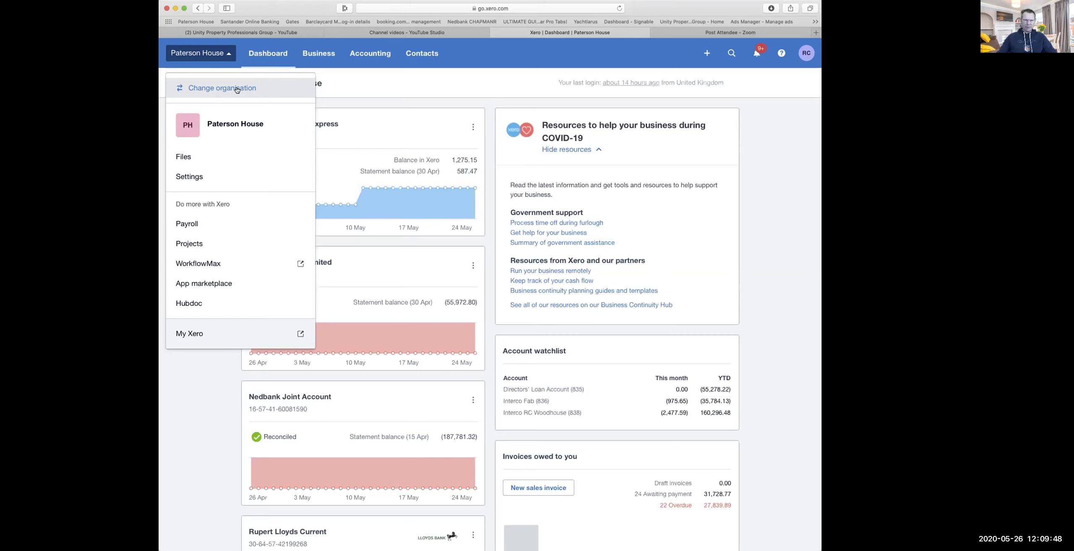
click(237, 88)
click(230, 184)
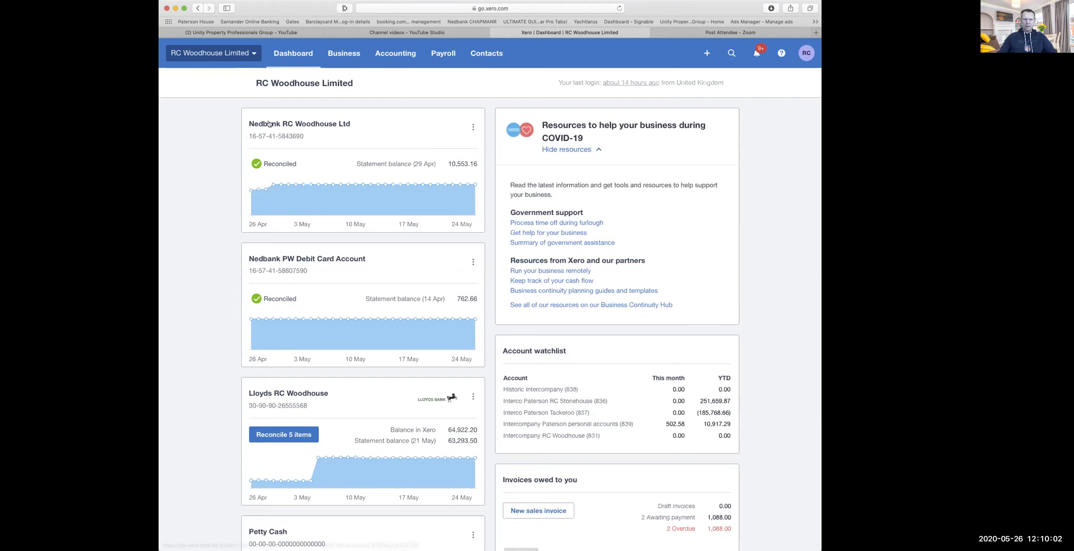
scroll(311, 135, down, 2)
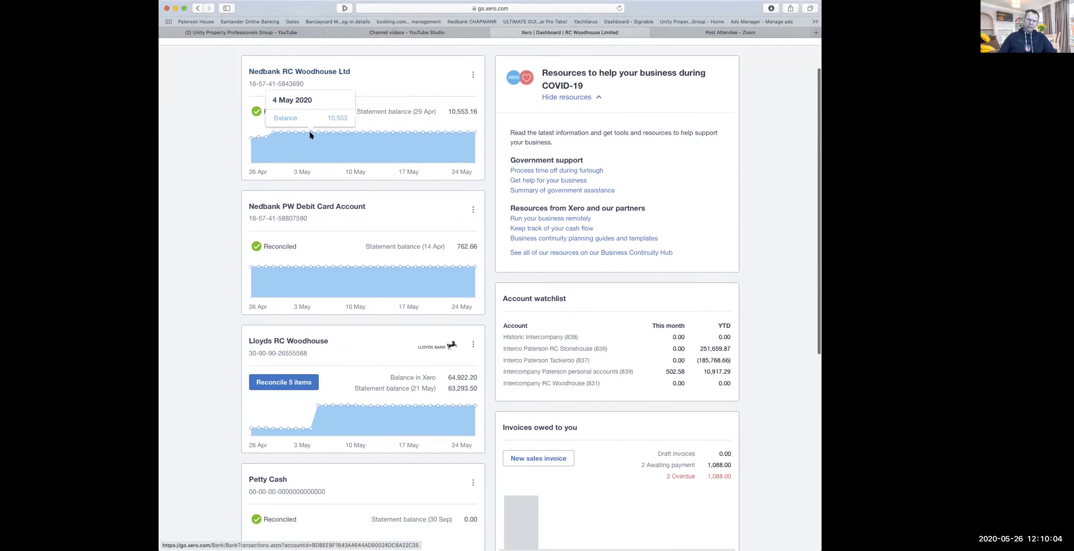
scroll(312, 135, down, 5)
scroll(311, 135, up, 7)
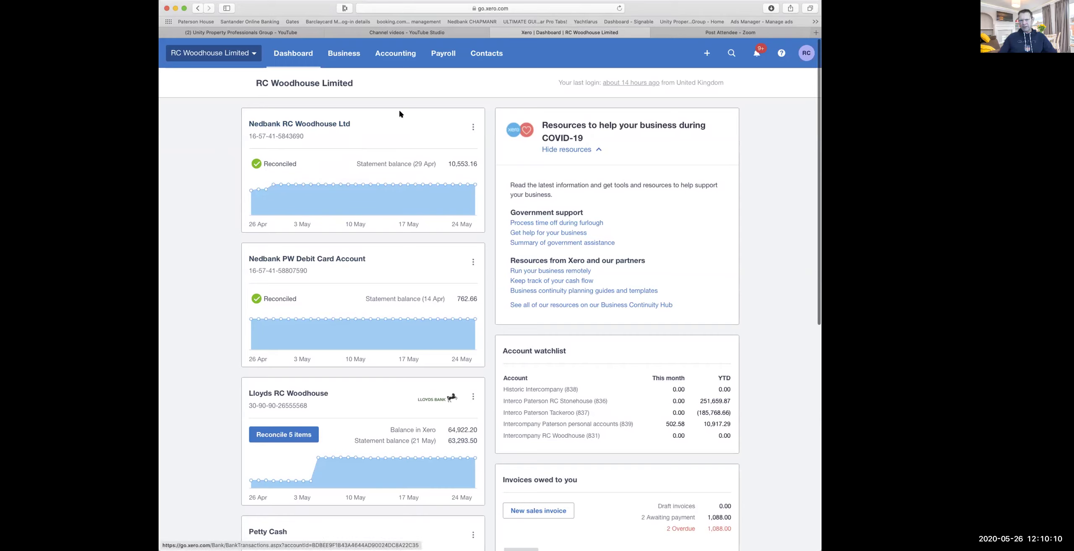
mouse_move(301, 215)
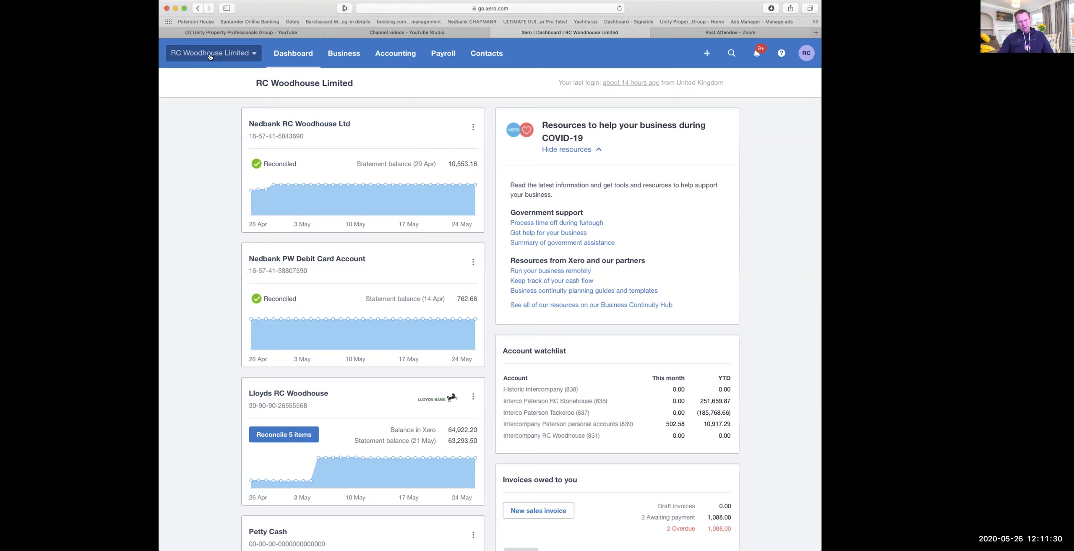
Open the tracking categories of RC Woodhouse Limited and examine the options listed under the Property category
click(390, 54)
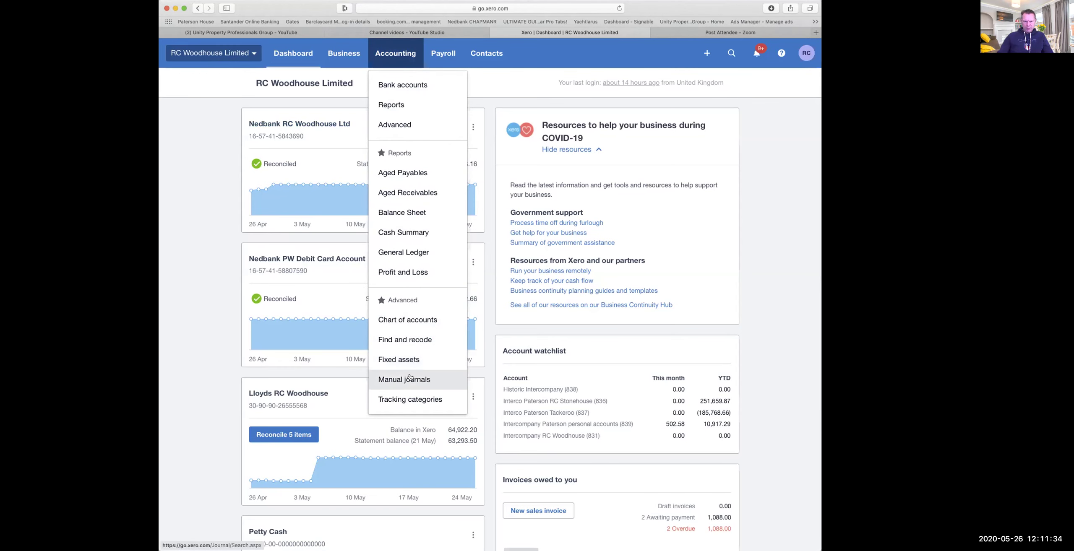
click(414, 399)
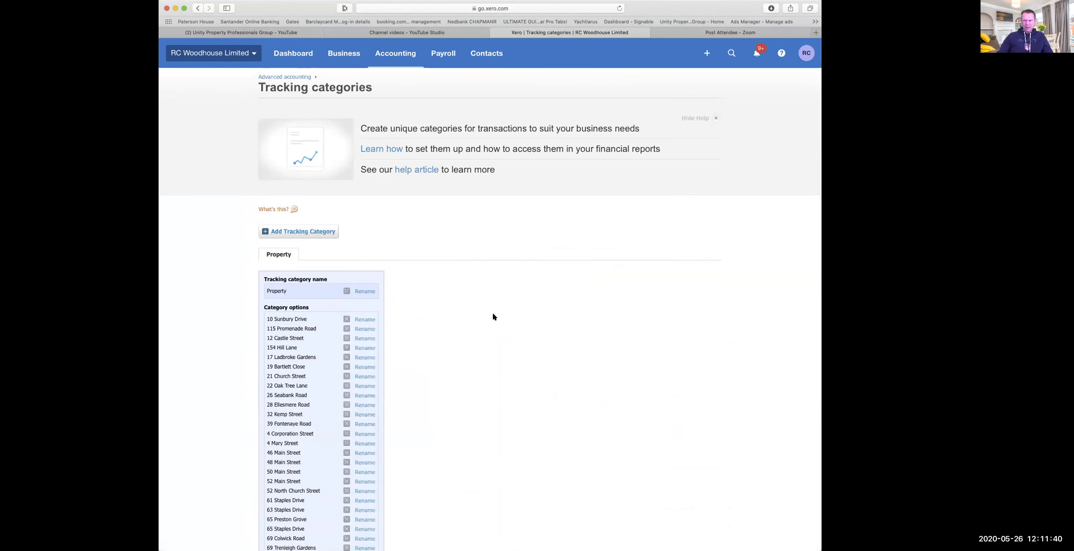
scroll(503, 307, down, 3)
scroll(503, 307, up, 3)
scroll(503, 307, down, 2)
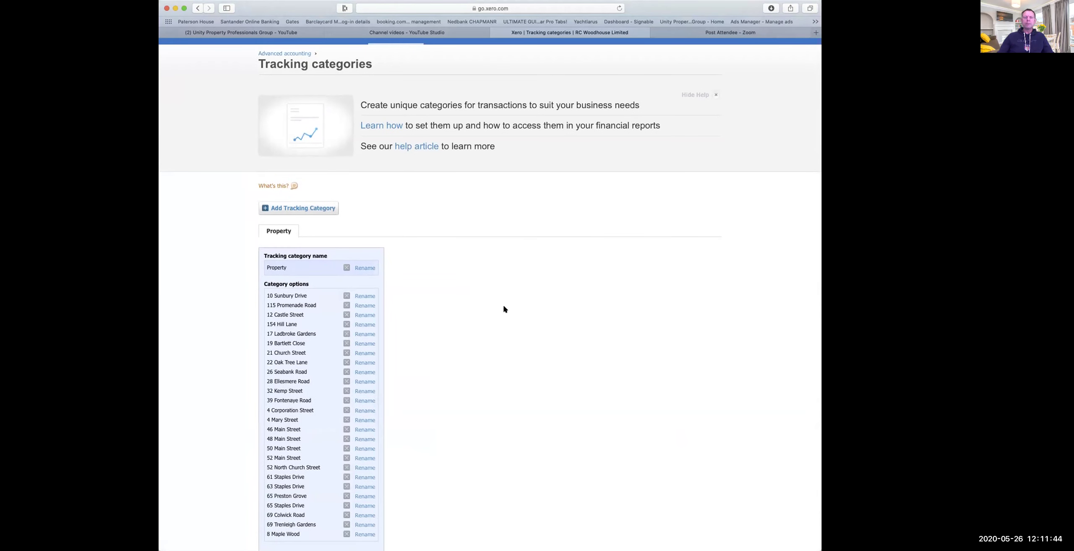
scroll(503, 310, down, 1)
scroll(503, 310, up, 2)
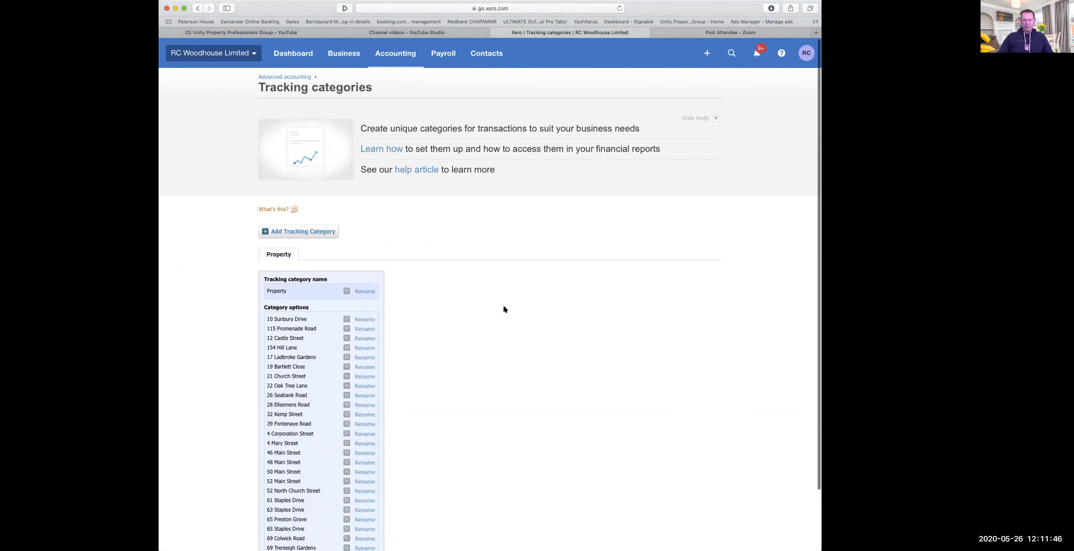
scroll(504, 309, down, 2)
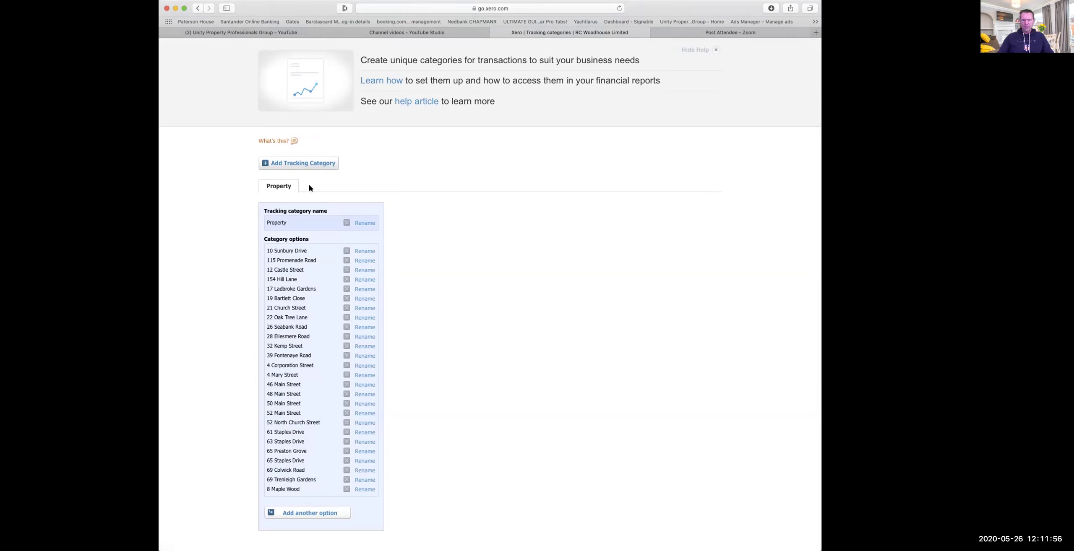
scroll(414, 195, up, 3)
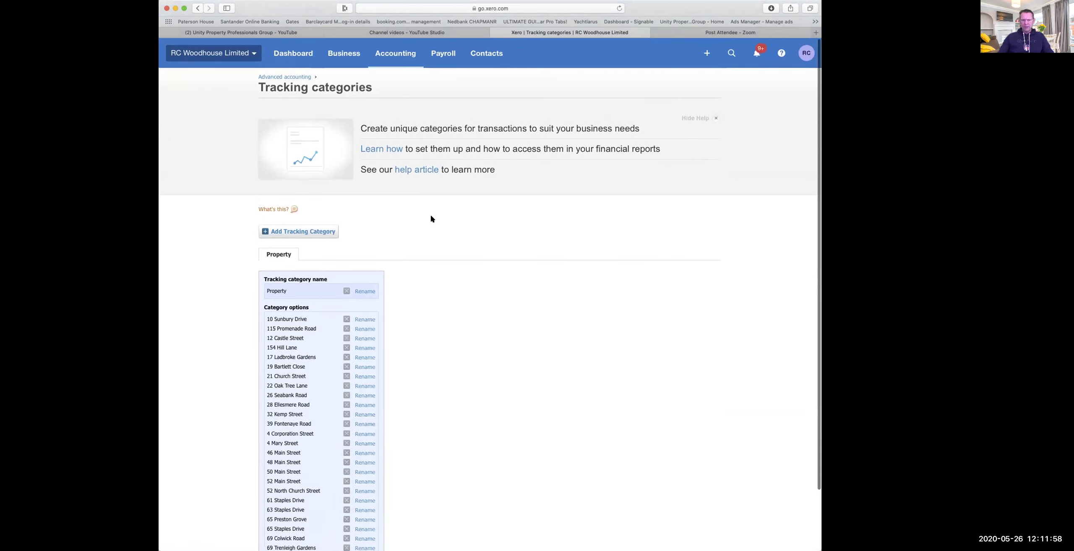
scroll(430, 216, down, 3)
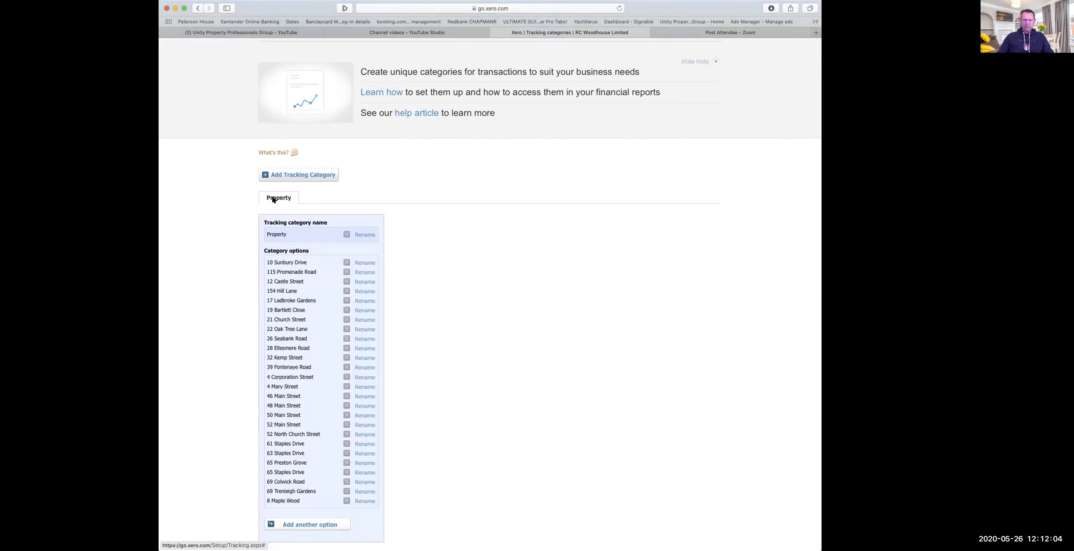
Open a blank tracking category form, discard it, and review the Property category's options
click(265, 175)
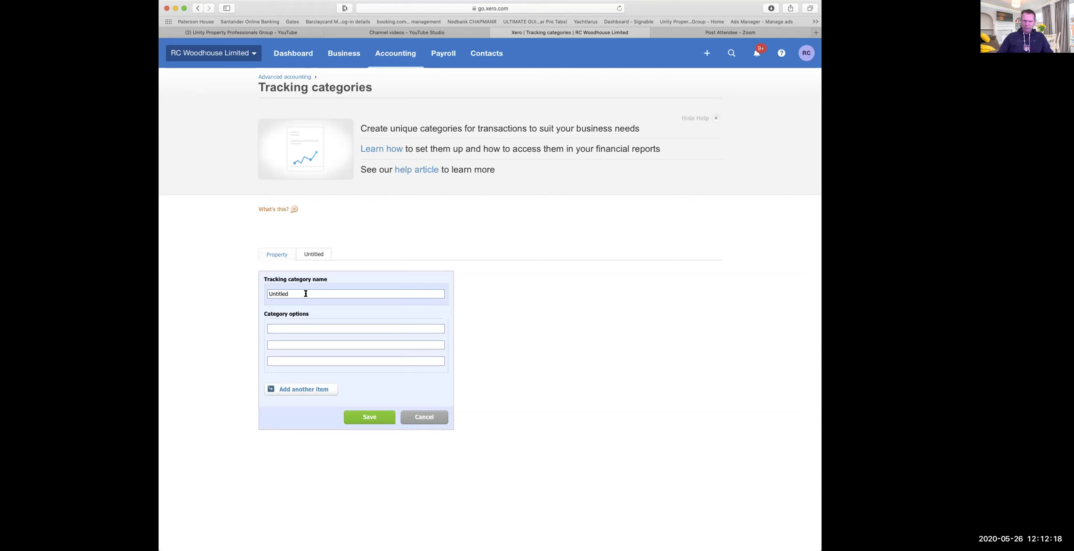
click(439, 419)
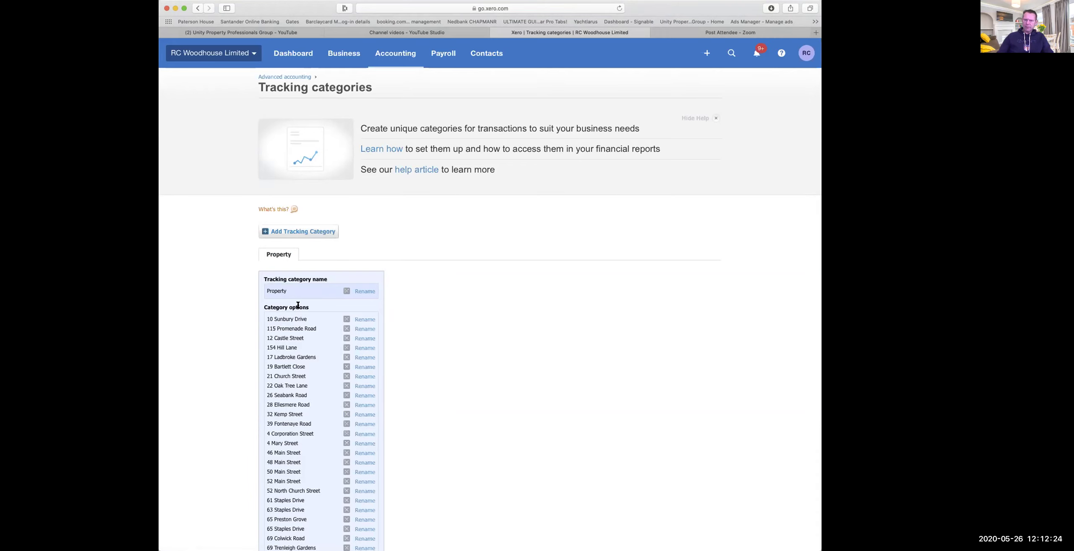
scroll(300, 305, down, 2)
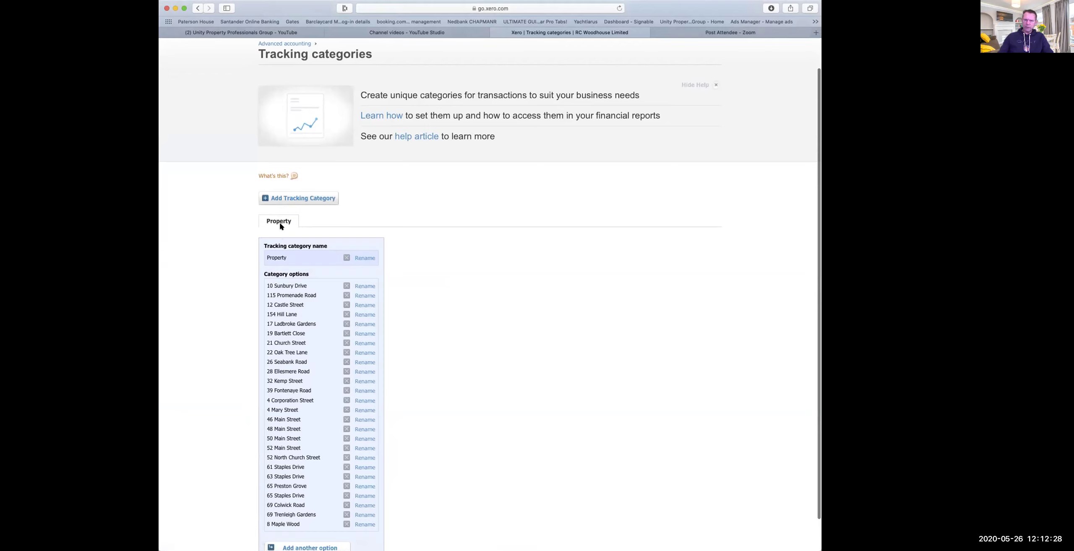
scroll(279, 222, down, 2)
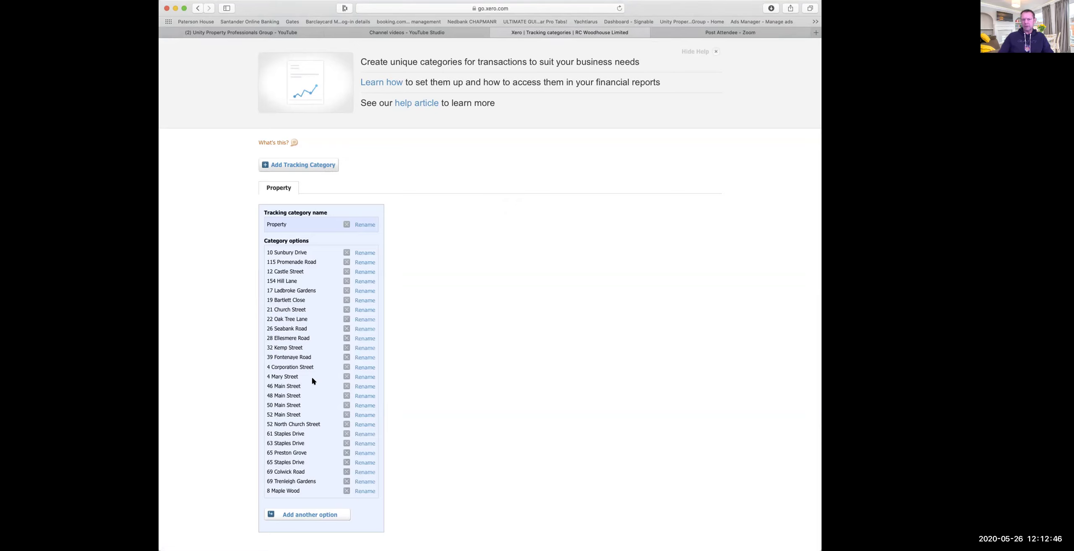
scroll(313, 374, up, 2)
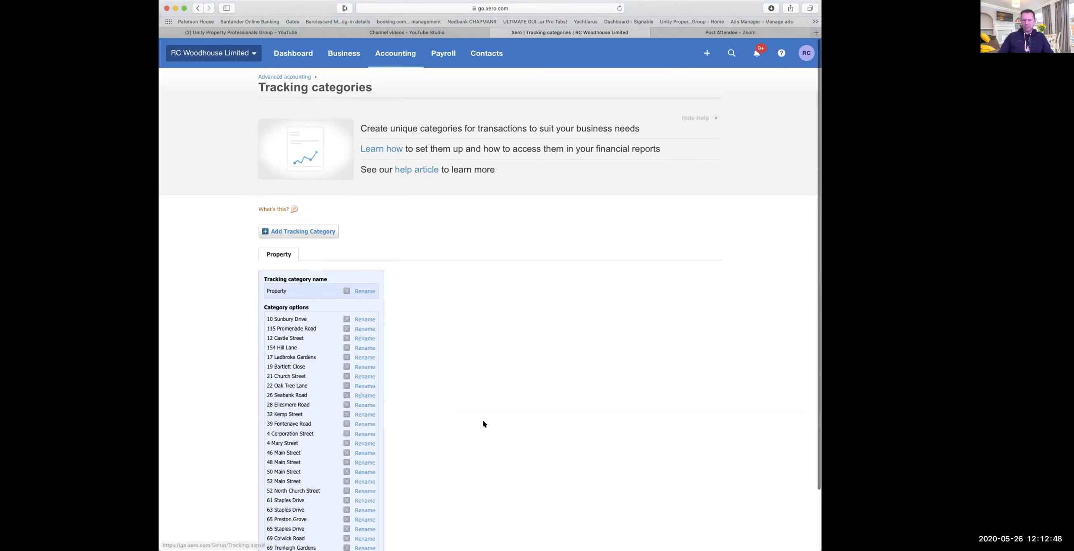
Return to the dashboard and open a blank new bill to view its line-item fields, including Property
click(294, 56)
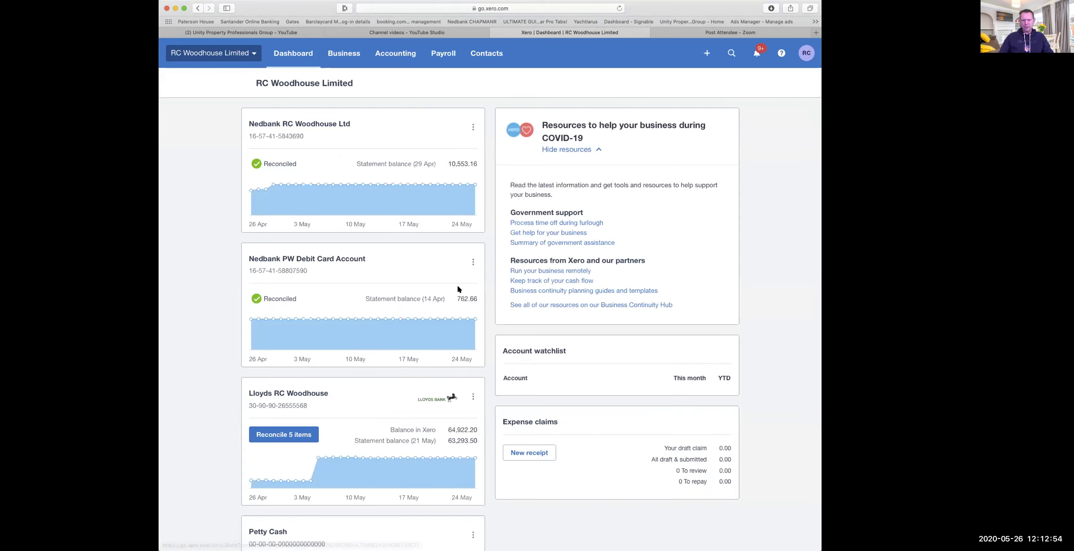
scroll(459, 285, down, 6)
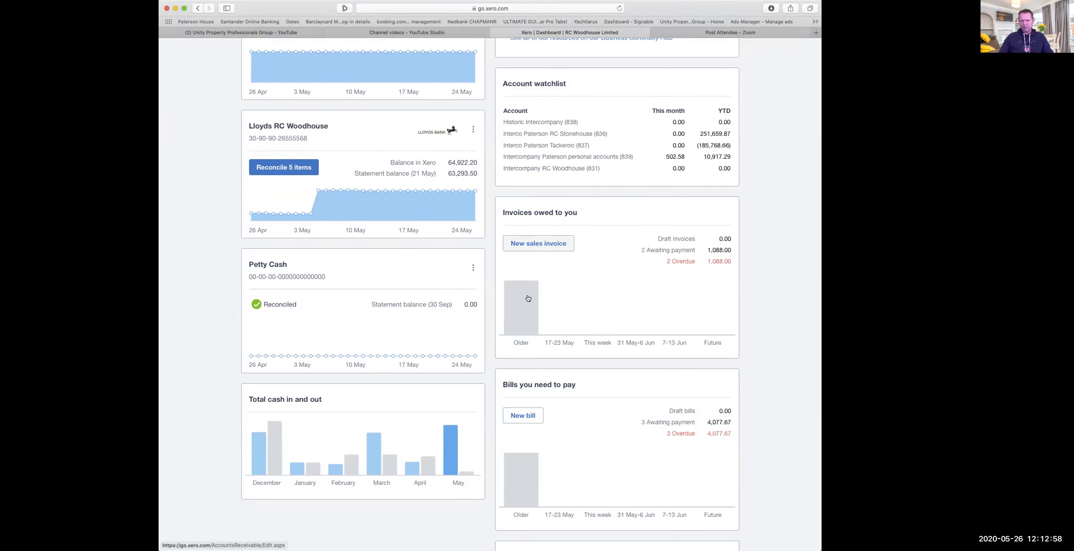
click(523, 417)
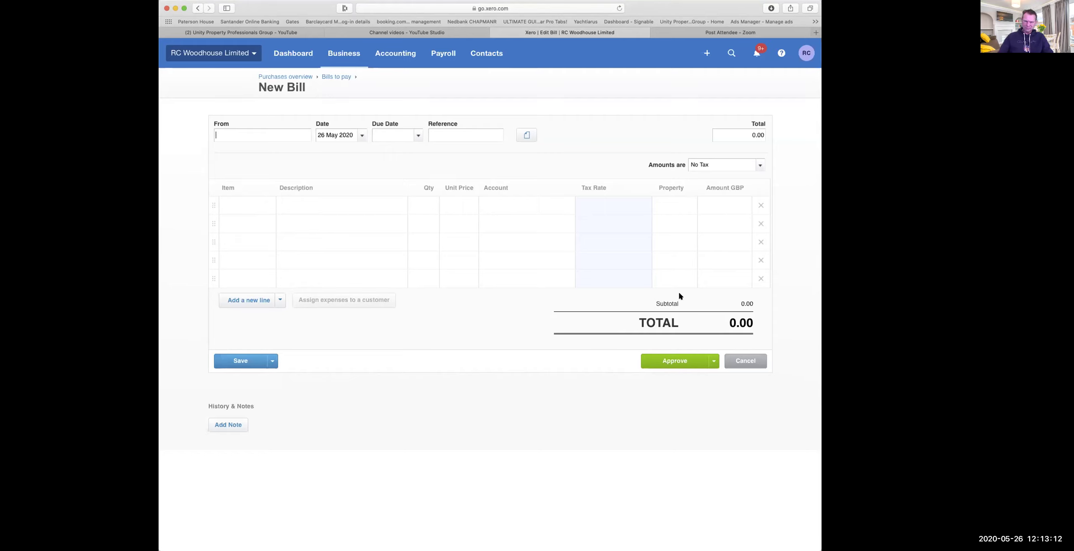
Open the starred Profit and Loss report from the accounting reports, backing out of the version marked New
click(390, 55)
click(395, 106)
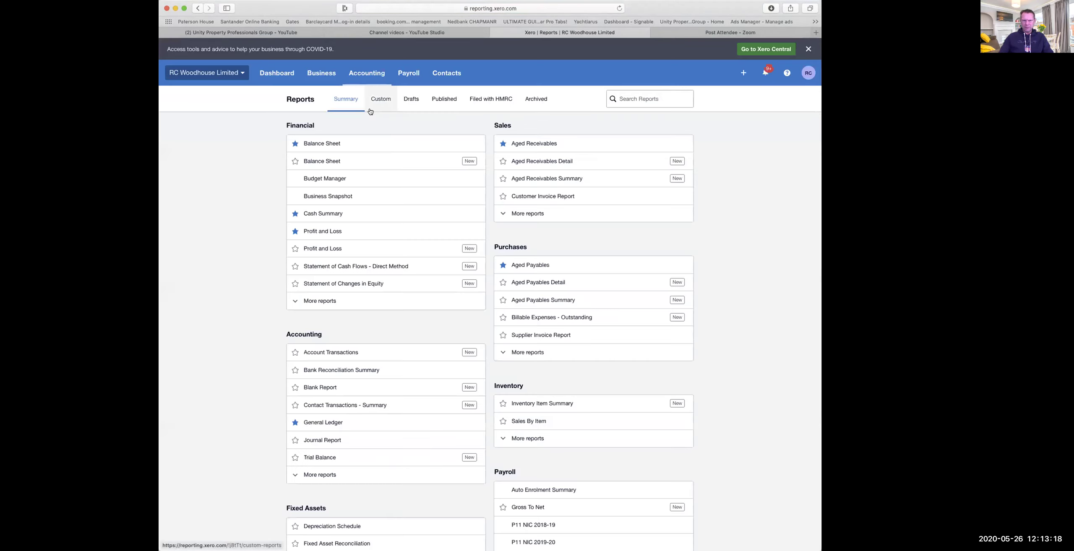
scroll(347, 389, down, 5)
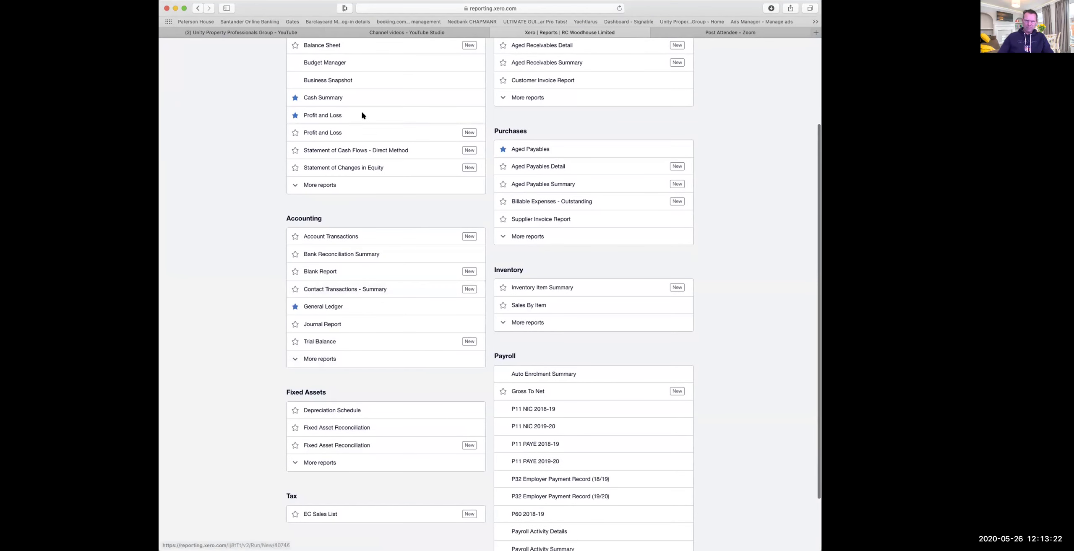
click(342, 133)
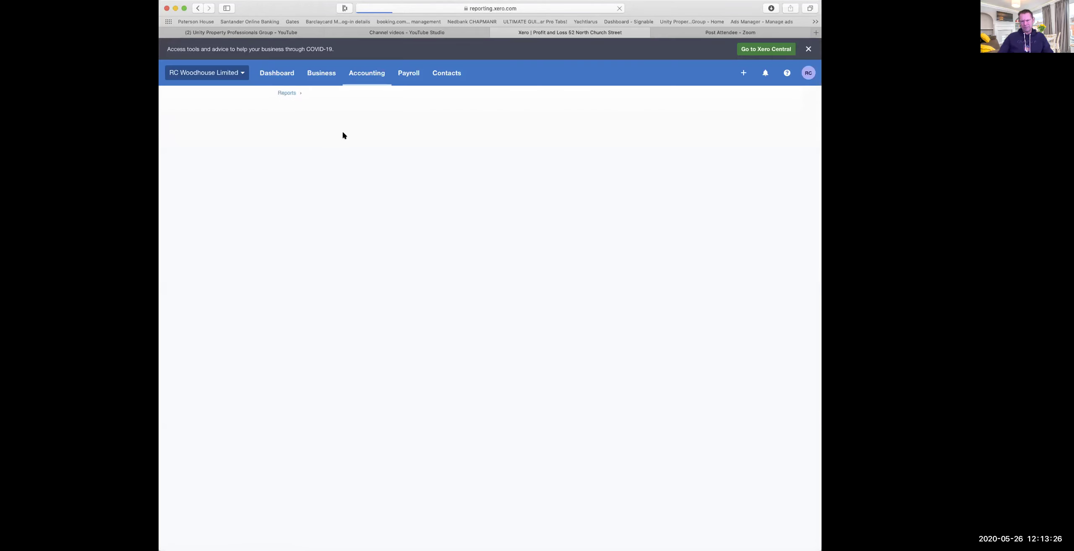
click(198, 8)
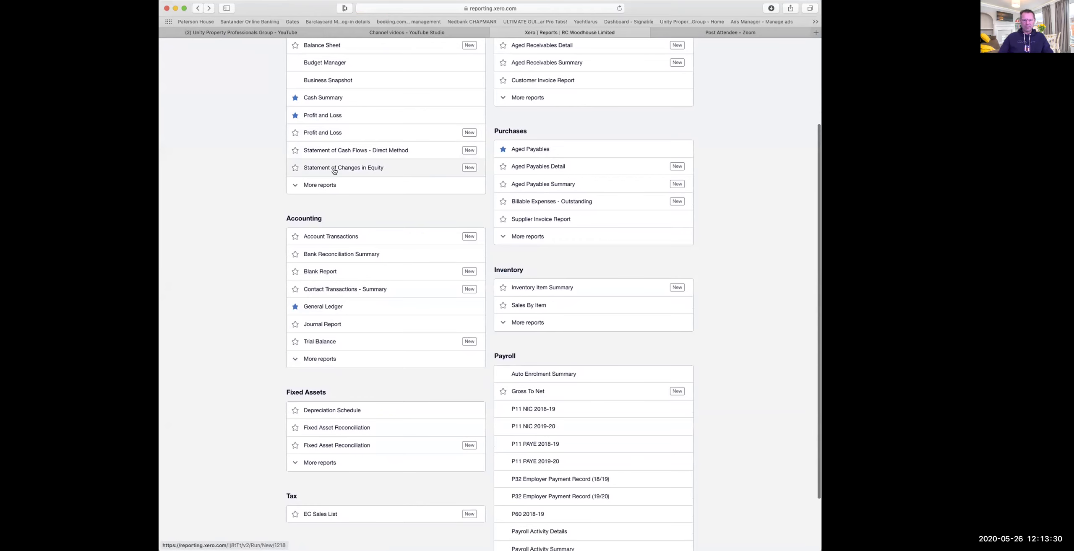
click(324, 115)
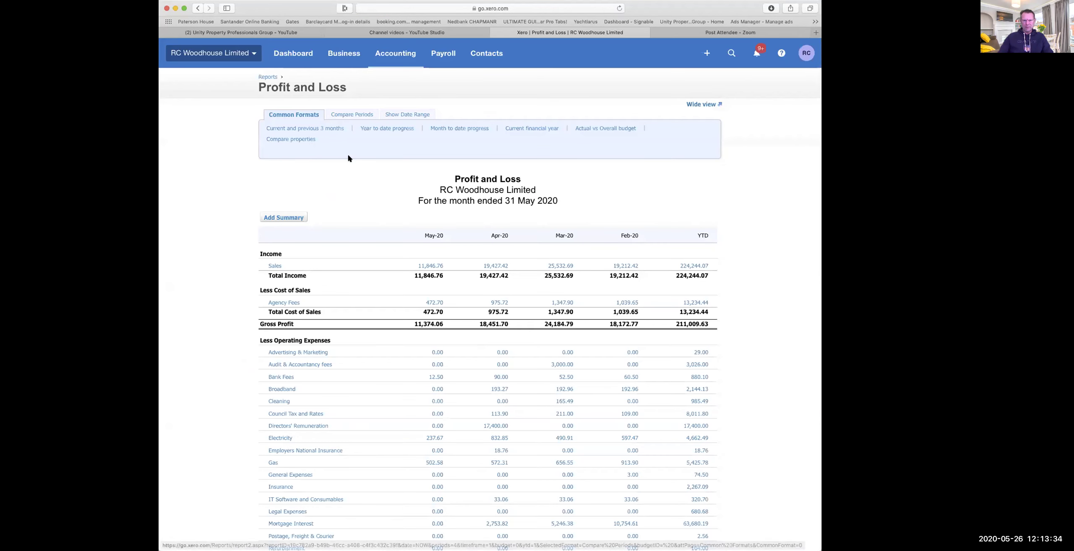
Display the Profit and Loss report in the Compare properties format and examine the figures across the property columns
scroll(351, 163, down, 3)
scroll(335, 155, up, 1)
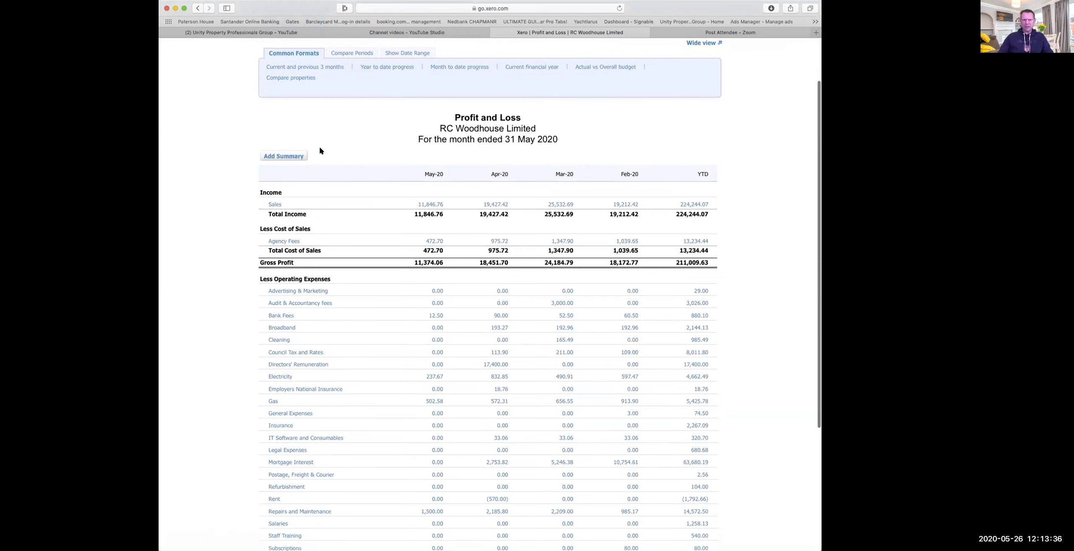
click(277, 78)
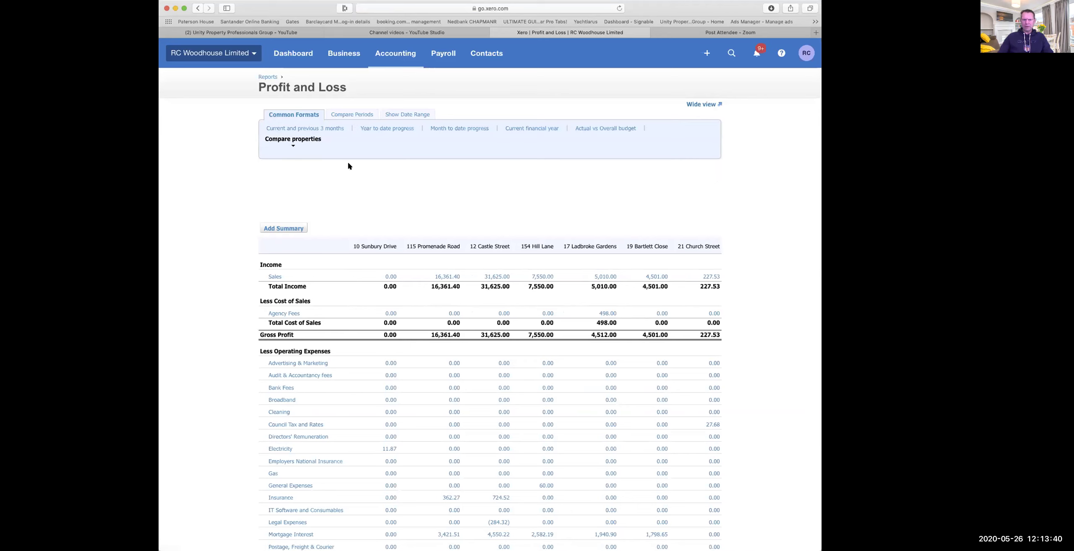
scroll(426, 185, down, 3)
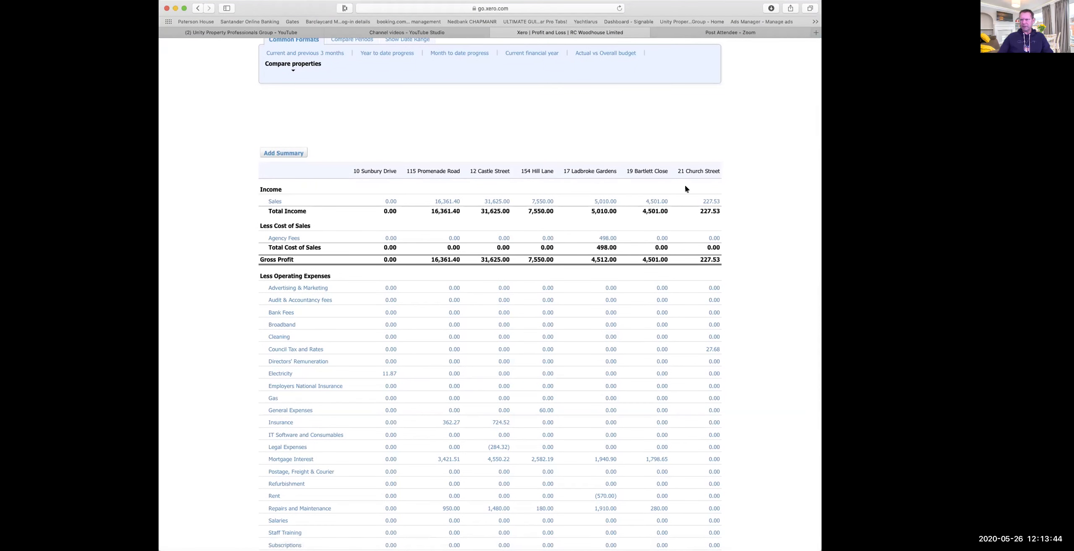
scroll(597, 112, right, 5)
scroll(597, 112, right, 6)
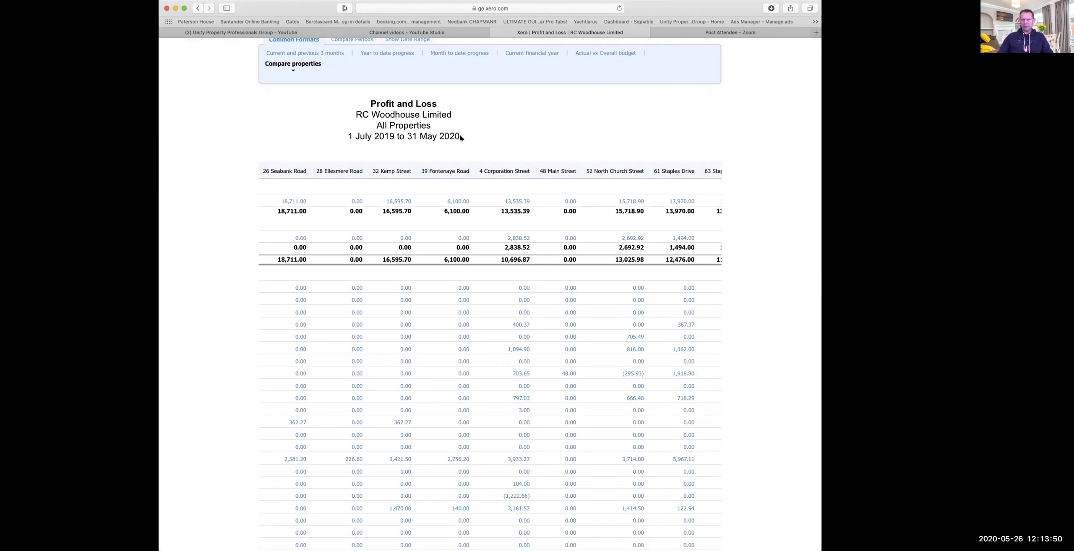
scroll(461, 140, left, 10)
scroll(462, 137, up, 3)
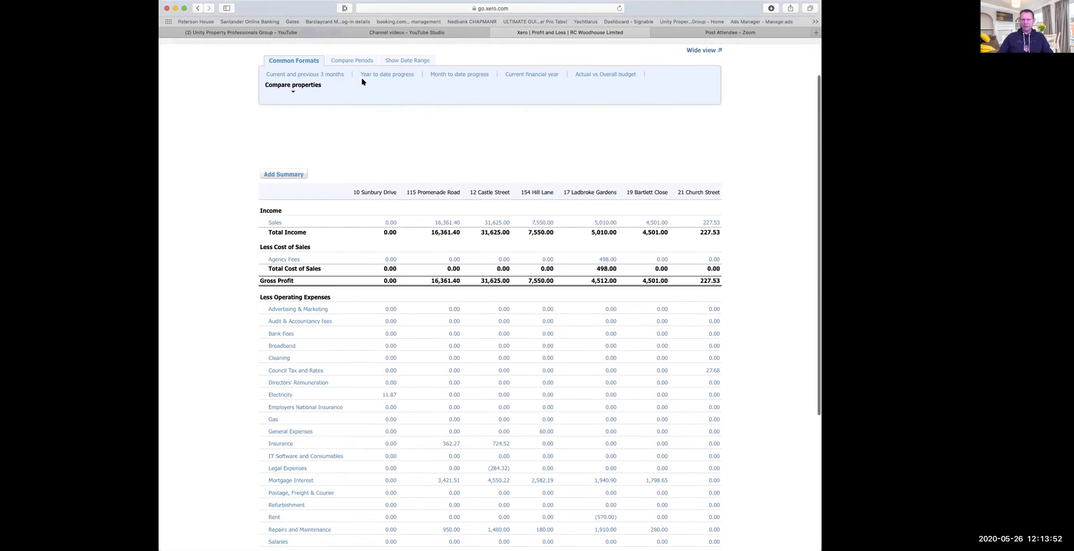
scroll(432, 175, down, 3)
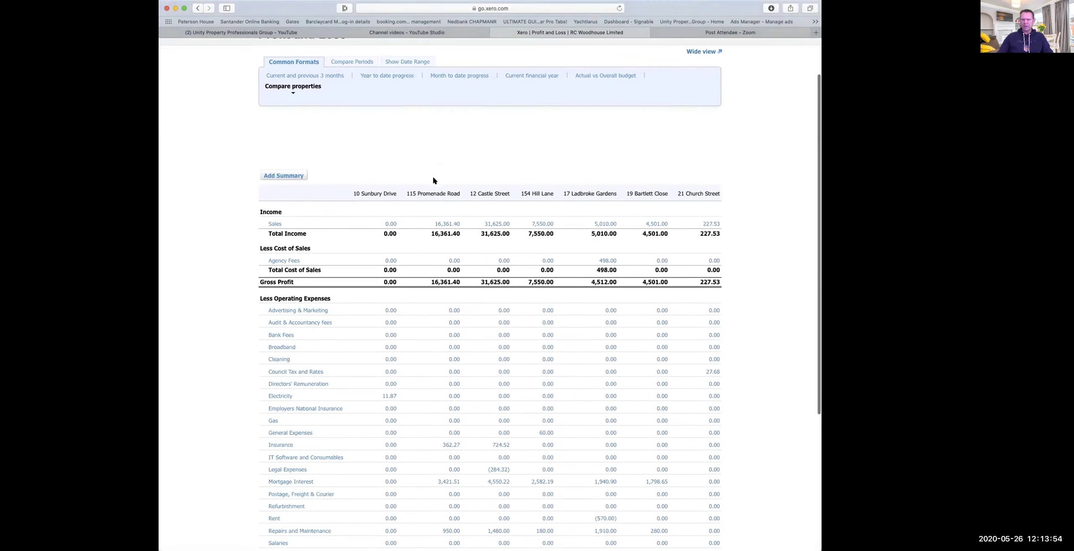
scroll(563, 154, right, 15)
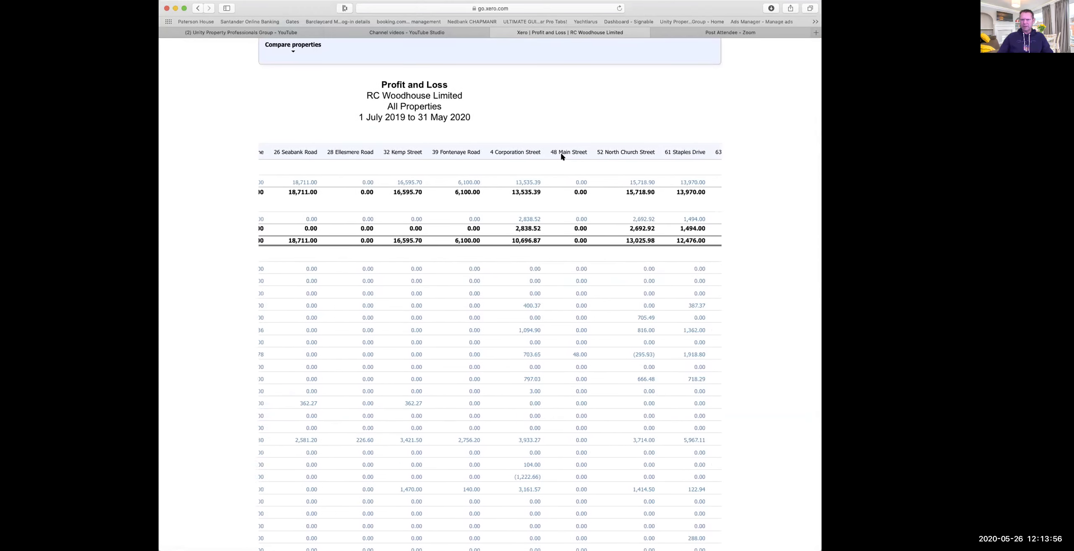
scroll(561, 155, right, 3)
scroll(559, 153, left, 12)
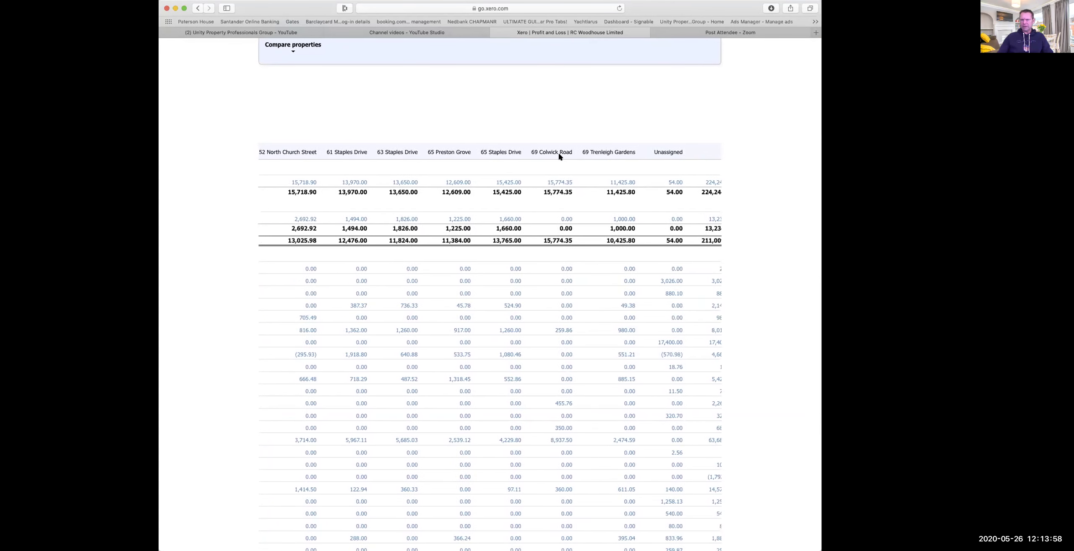
scroll(559, 156, left, 8)
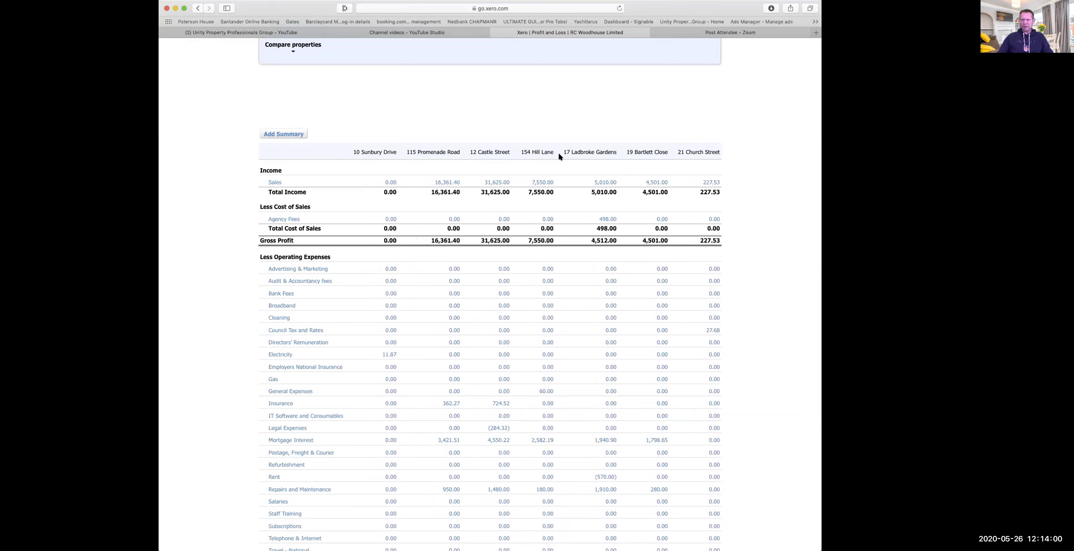
scroll(559, 153, down, 5)
scroll(547, 153, up, 3)
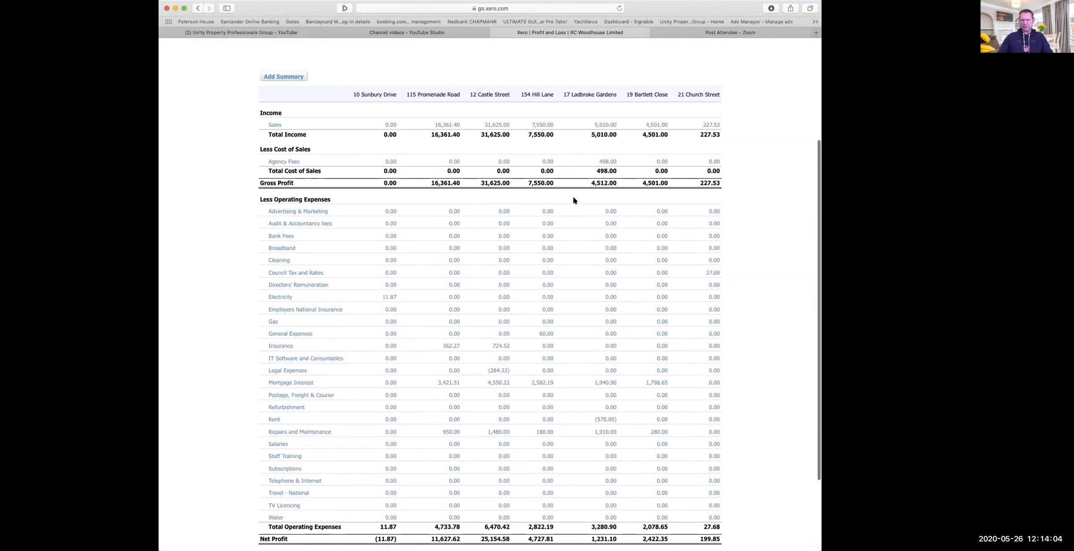
Examine the Unassigned and Total columns of the property comparison against the individual property figures, down to the net profit row
scroll(573, 195, right, 8)
scroll(576, 200, right, 5)
scroll(566, 197, left, 1)
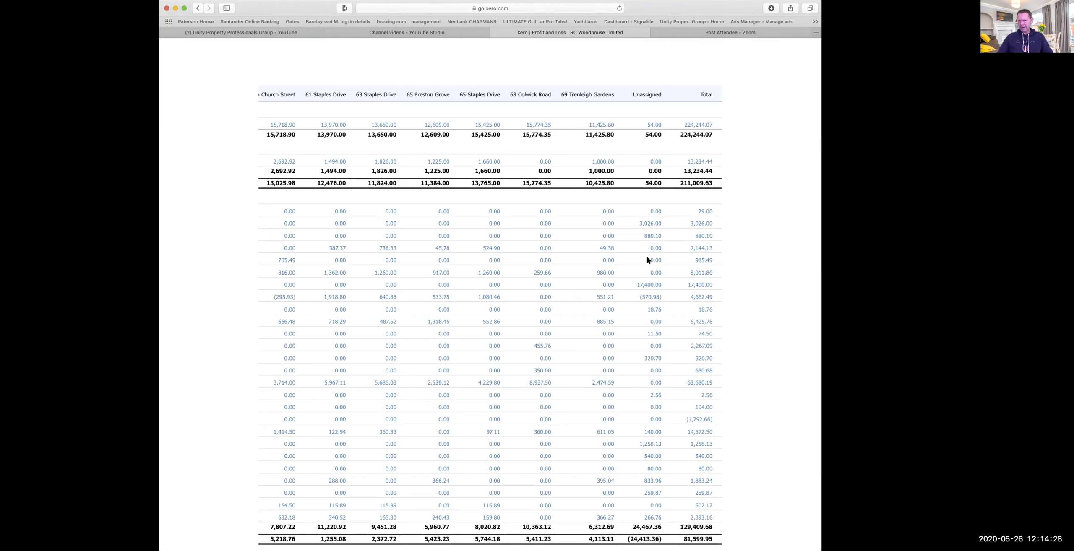
scroll(648, 260, left, 10)
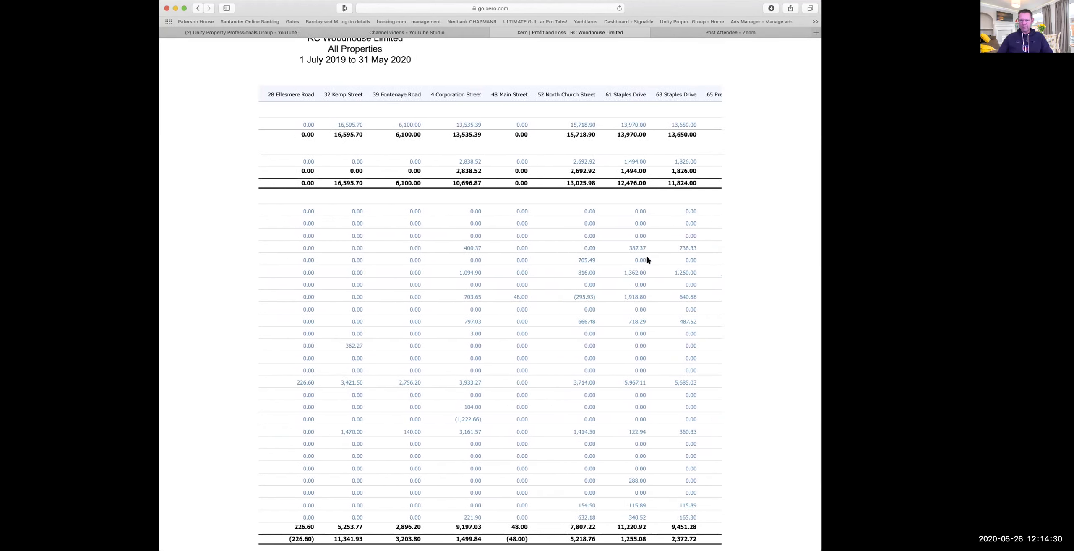
scroll(648, 260, left, 5)
scroll(648, 260, right, 15)
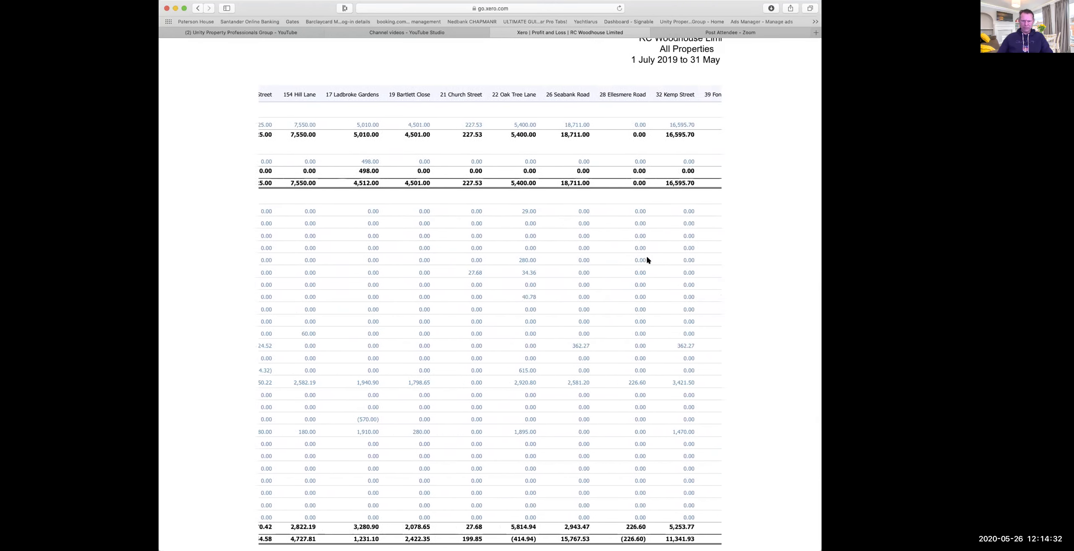
scroll(647, 261, right, 4)
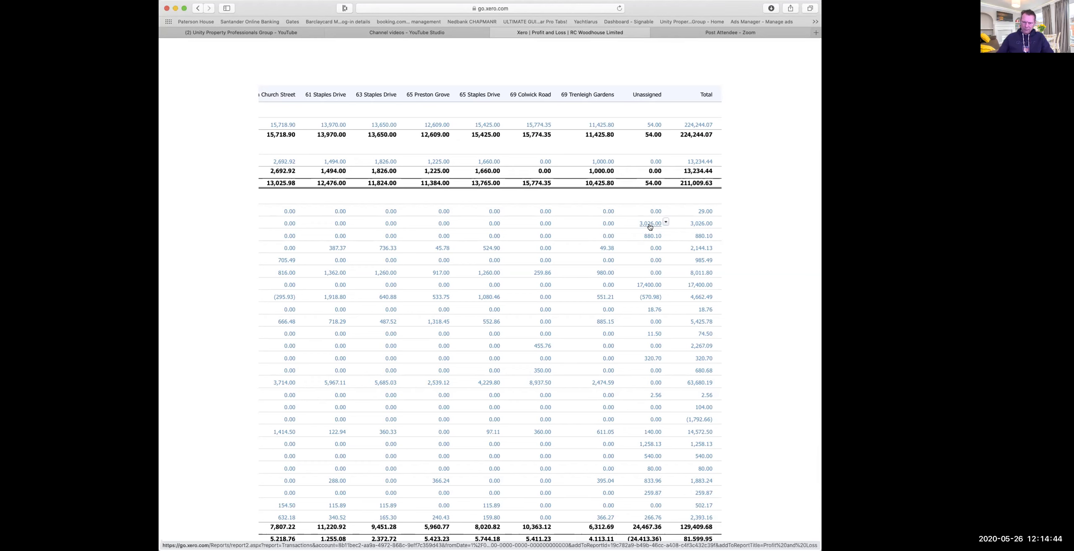
scroll(650, 227, down, 3)
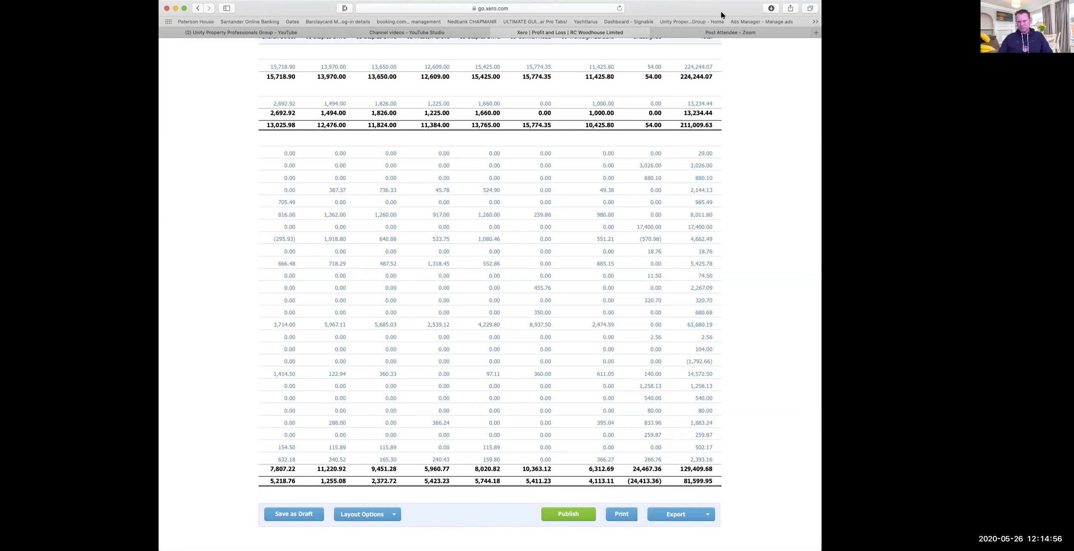
scroll(743, 65, up, 5)
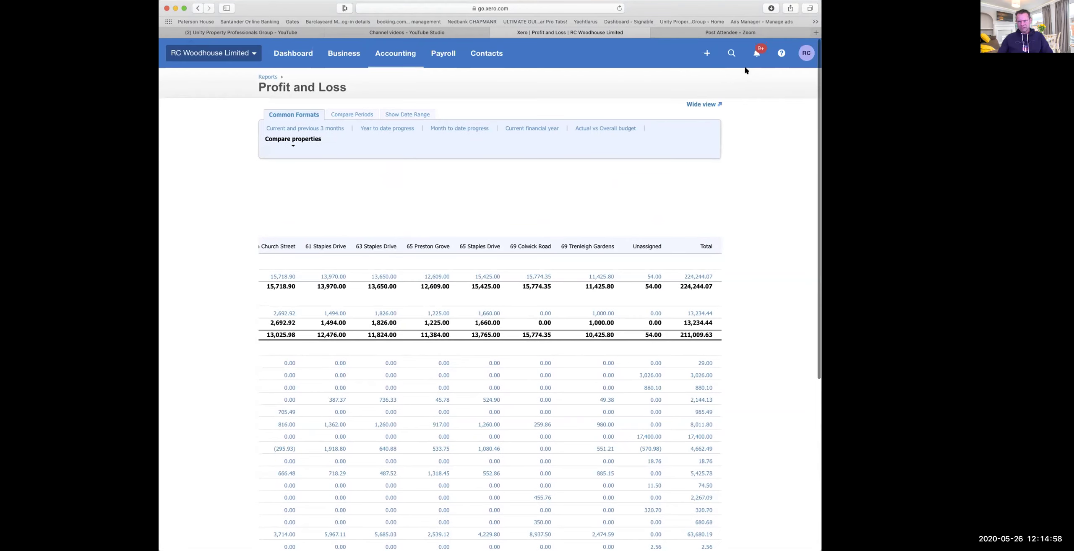
Open the tracking categories from the accounting section and view the options of the Property category
click(387, 58)
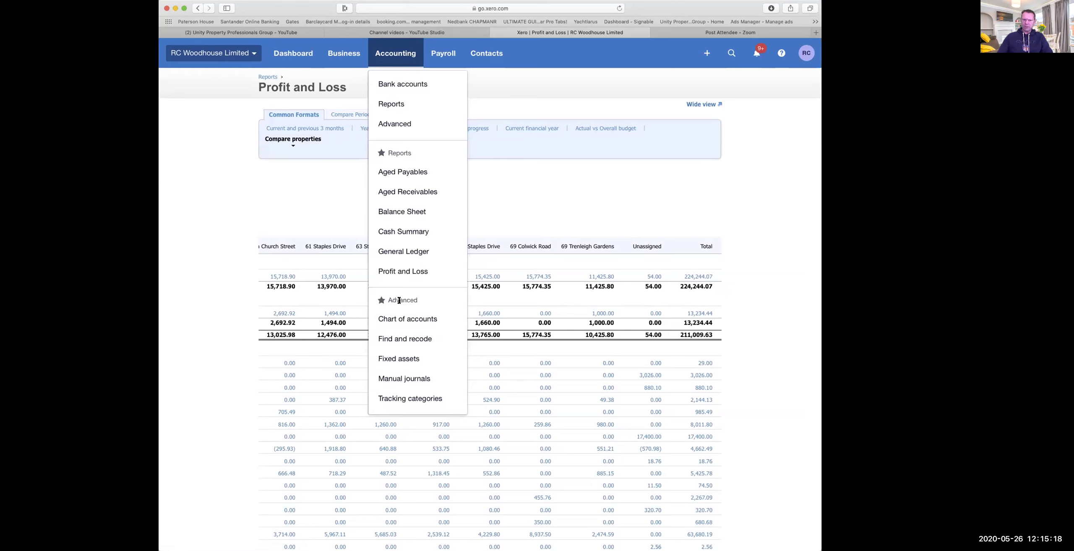
click(394, 398)
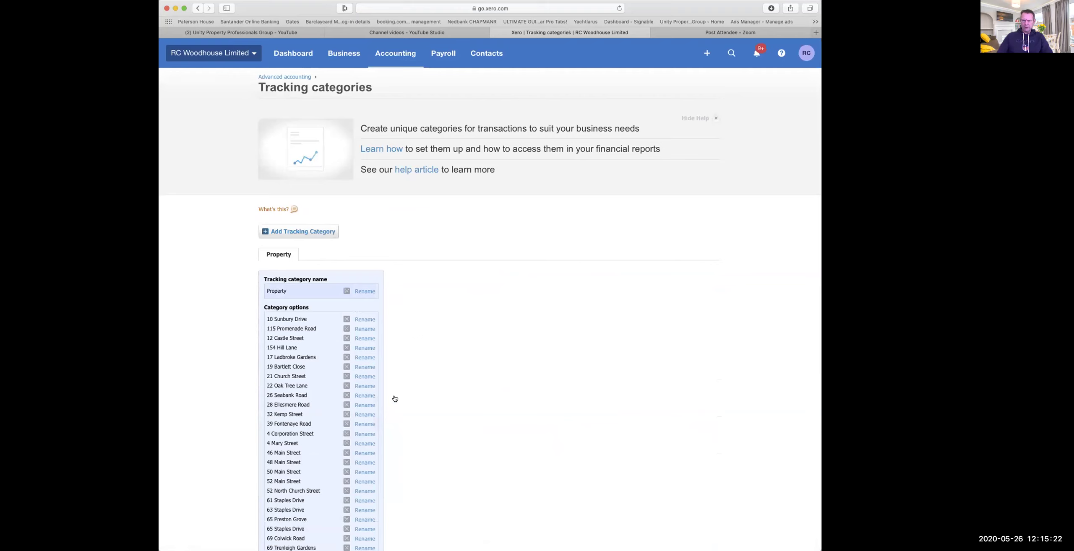
scroll(396, 394, down, 1)
scroll(396, 394, up, 2)
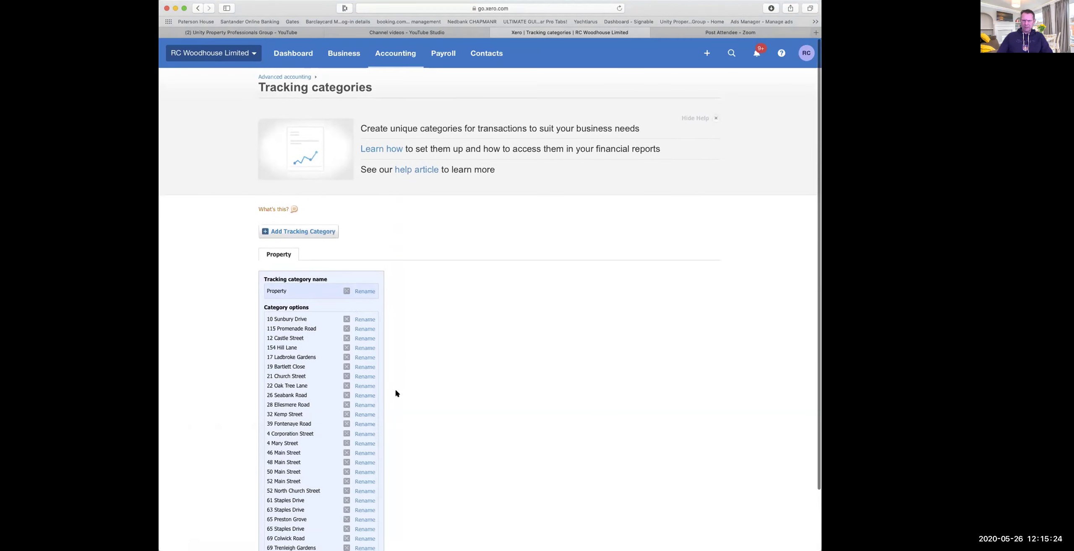
Reach the tracking categories again through the advanced accounting settings and go back to the Advanced accounting page
click(393, 56)
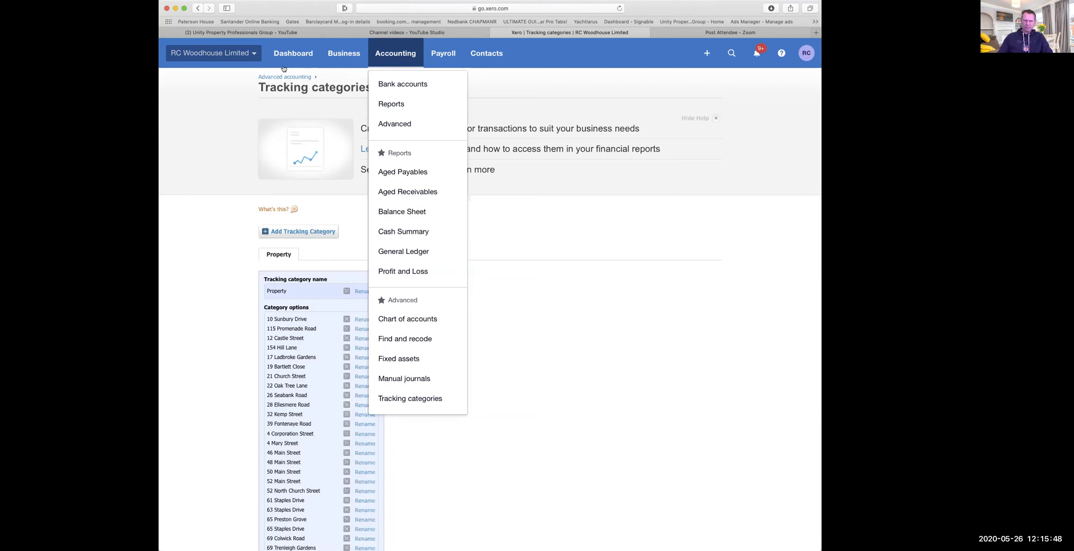
click(423, 122)
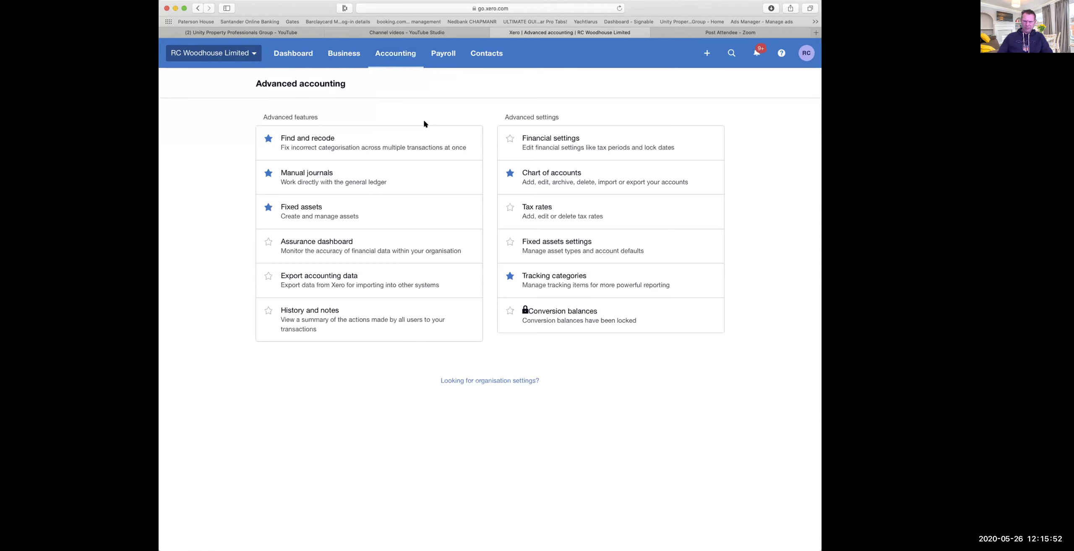
click(568, 279)
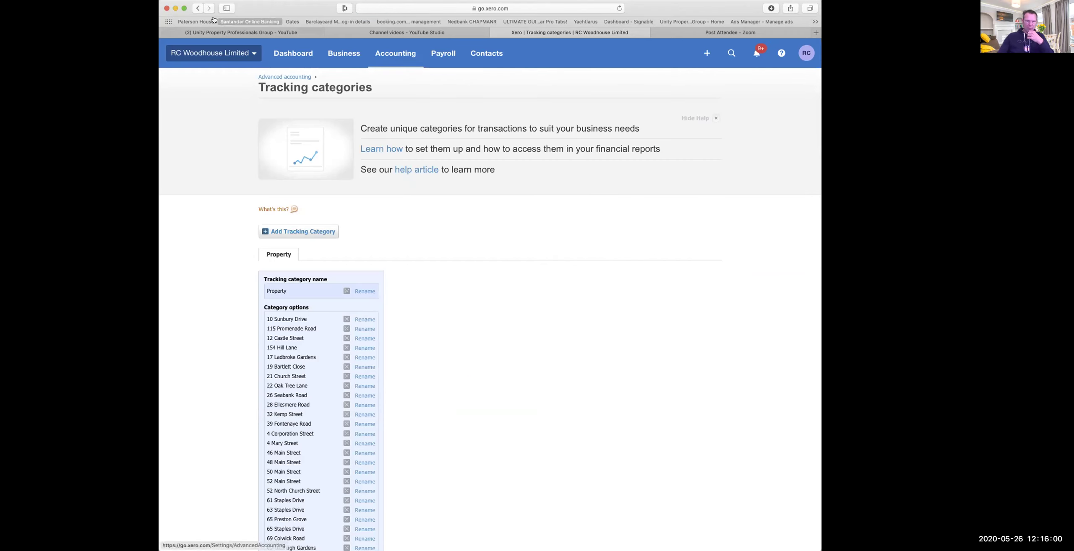
click(198, 9)
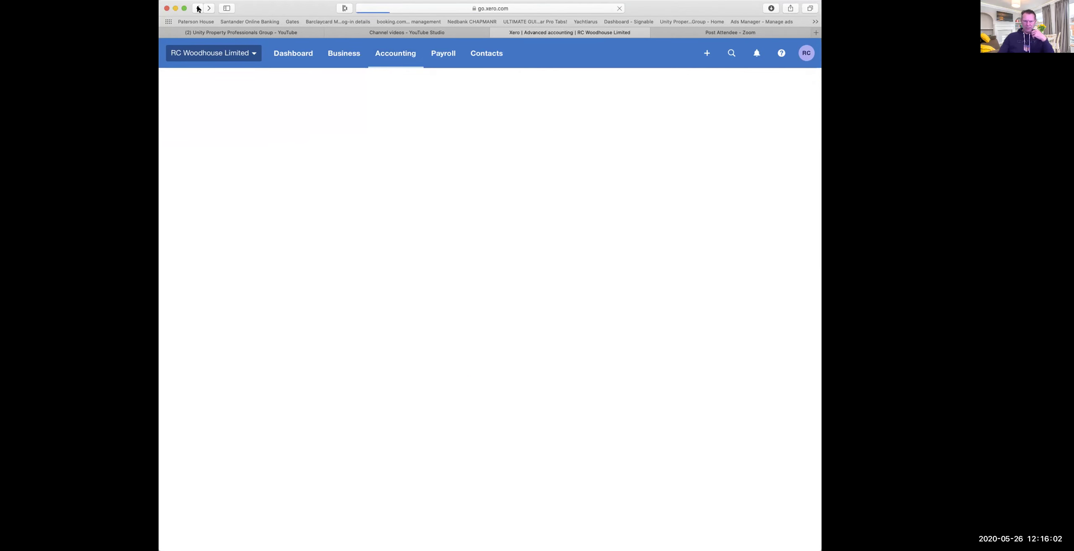
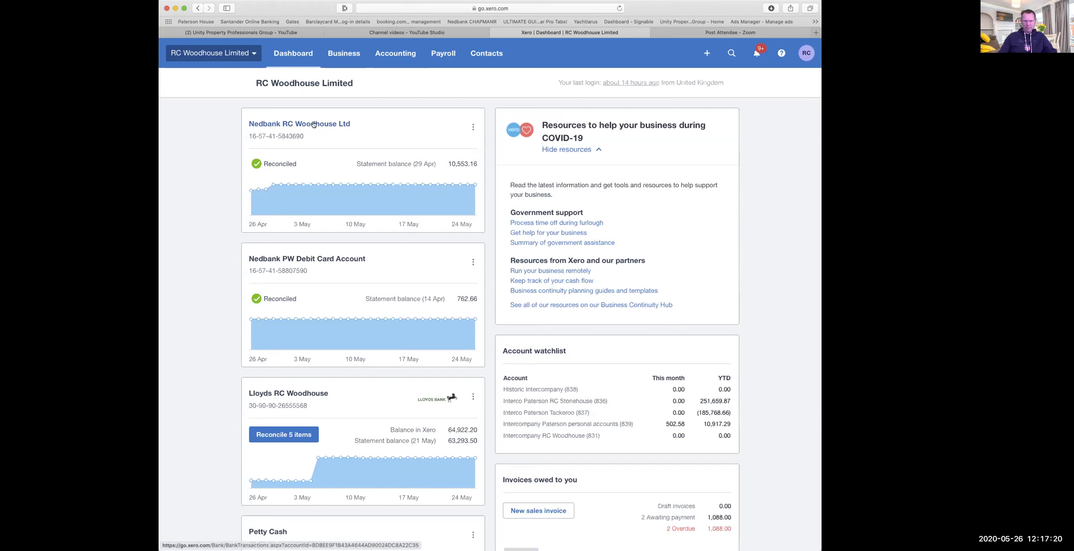
Open the Nedbank RC Woodhouse Ltd account from the dashboard and go to the bank rules from its account management options
click(473, 127)
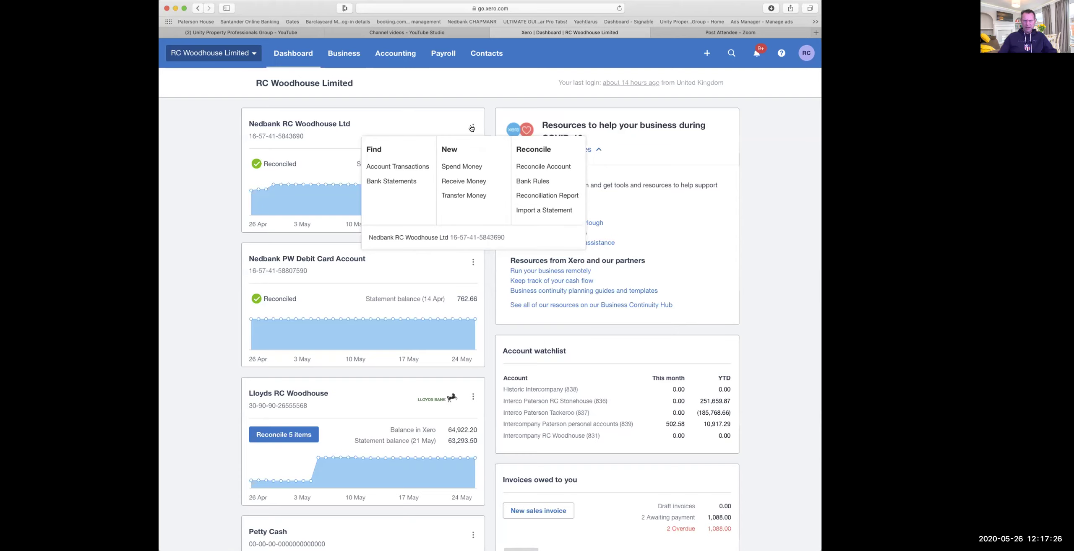
click(324, 124)
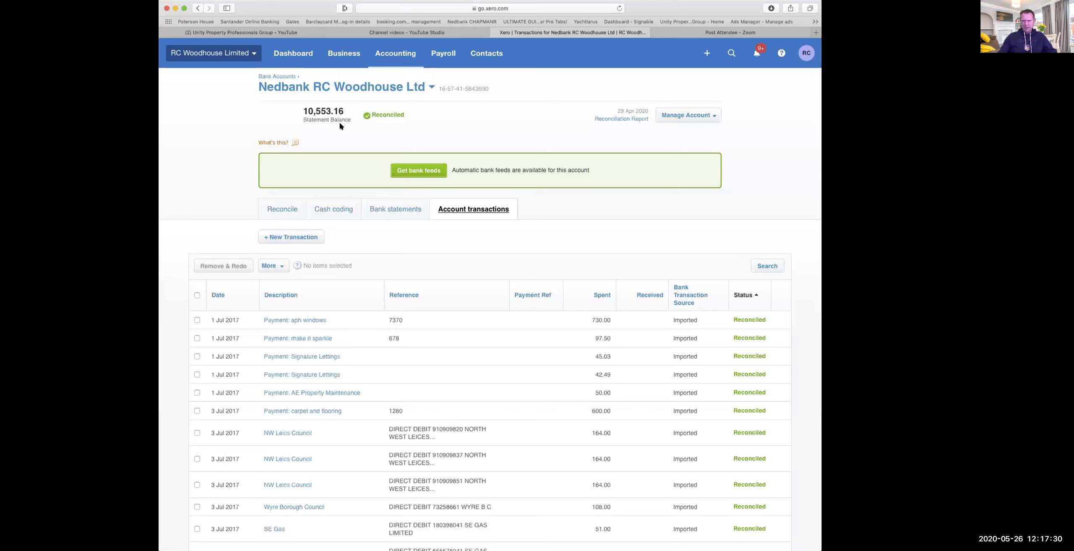
click(683, 116)
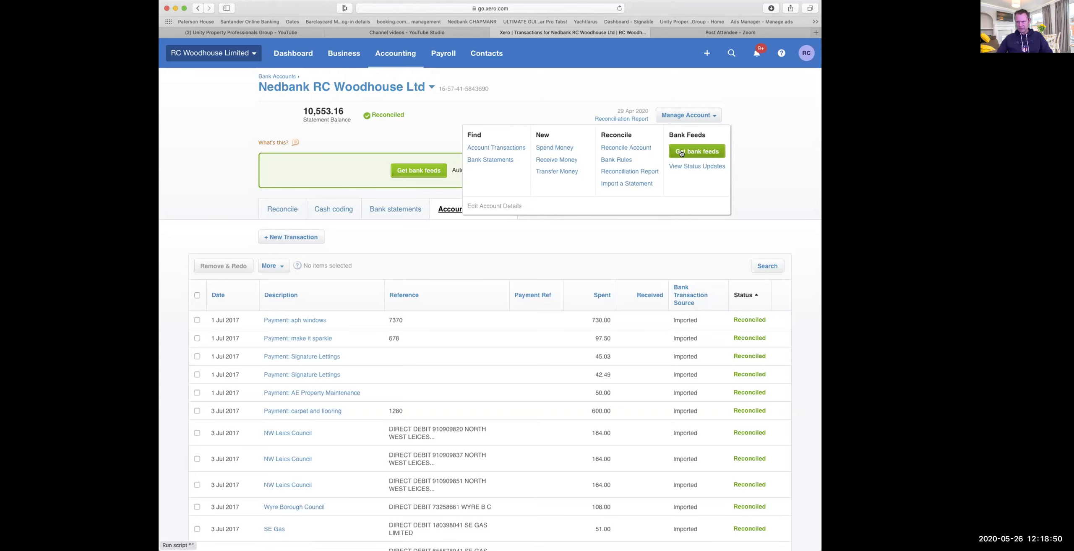
scroll(655, 156, down, 1)
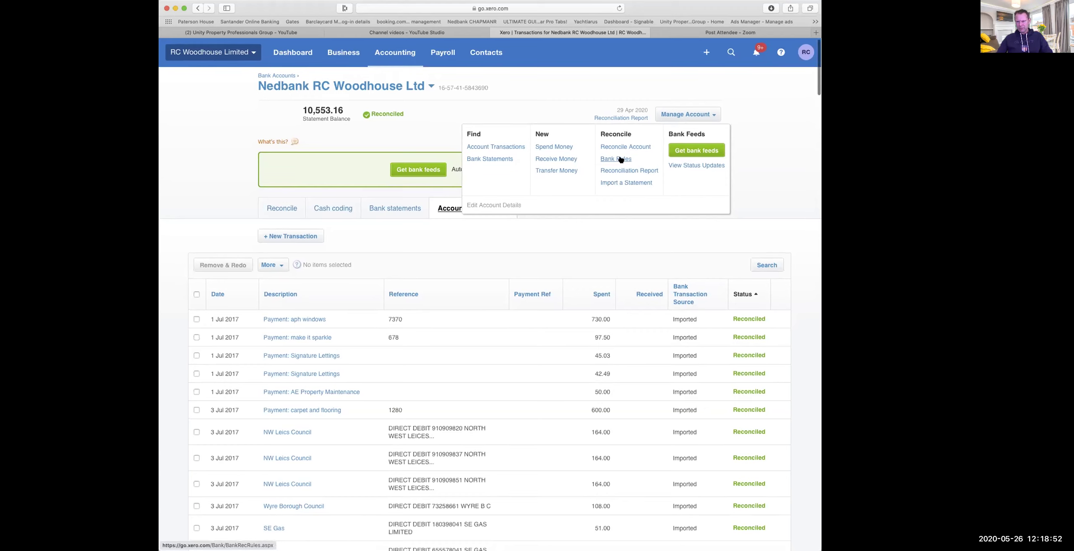
click(617, 158)
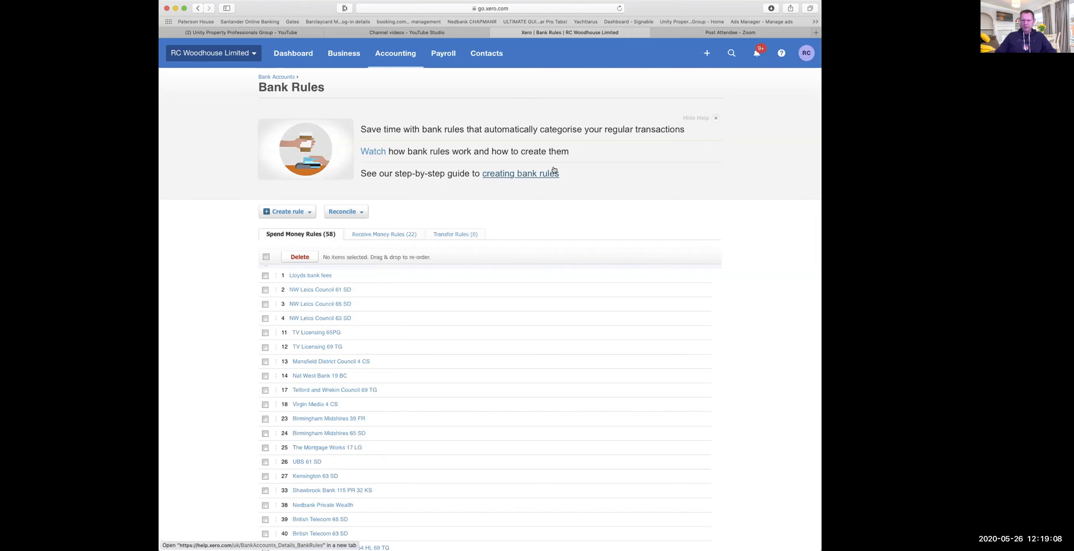
Look through the full list of spend money rules and the list of receive money rules
scroll(549, 342, down, 10)
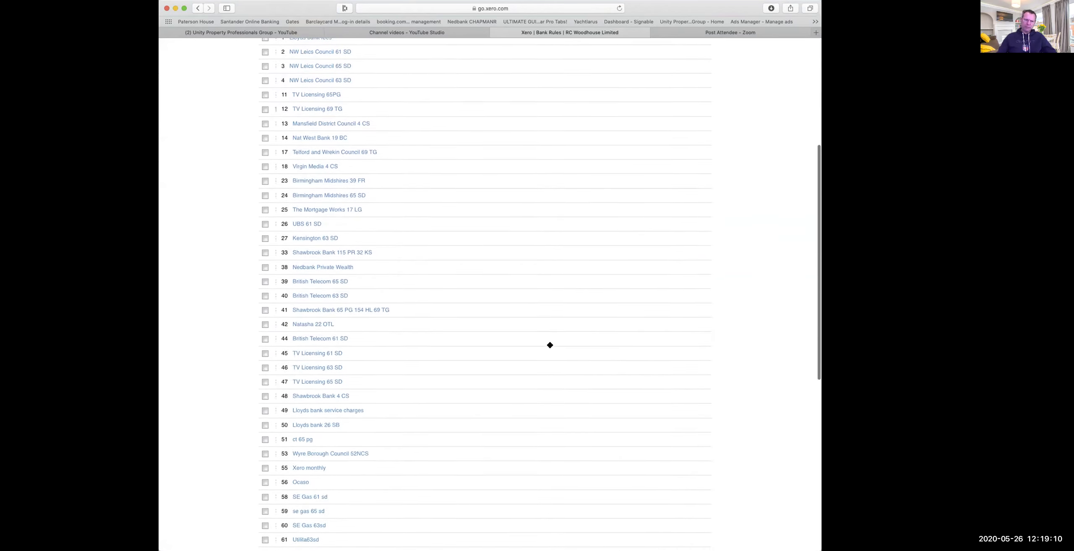
scroll(550, 346, down, 3)
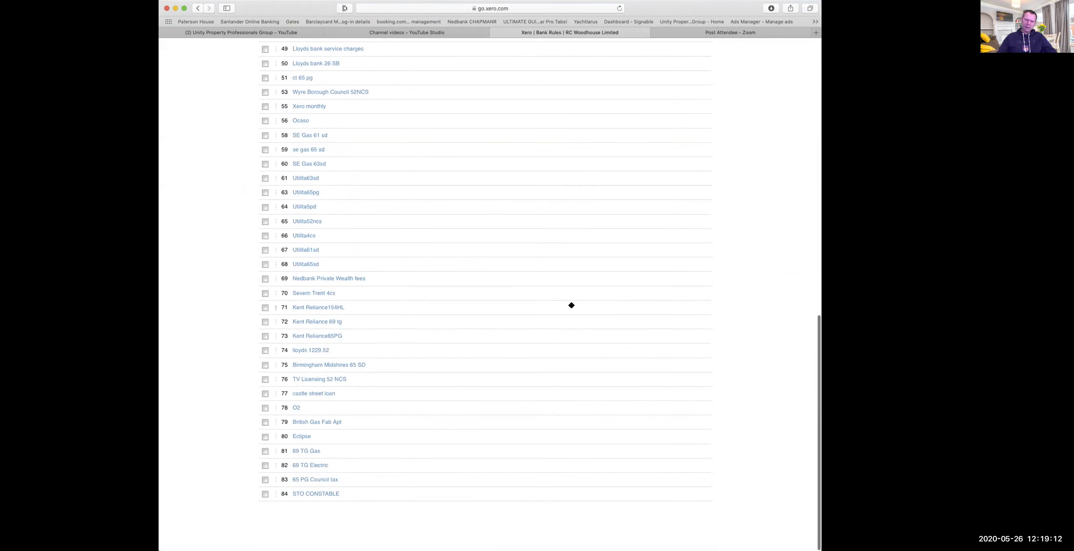
scroll(571, 307, up, 15)
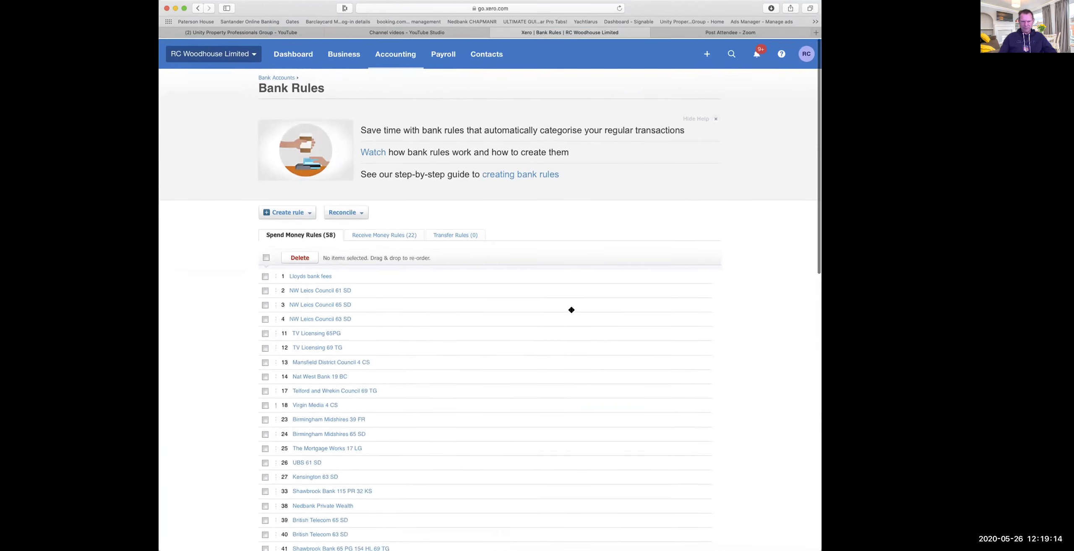
click(386, 236)
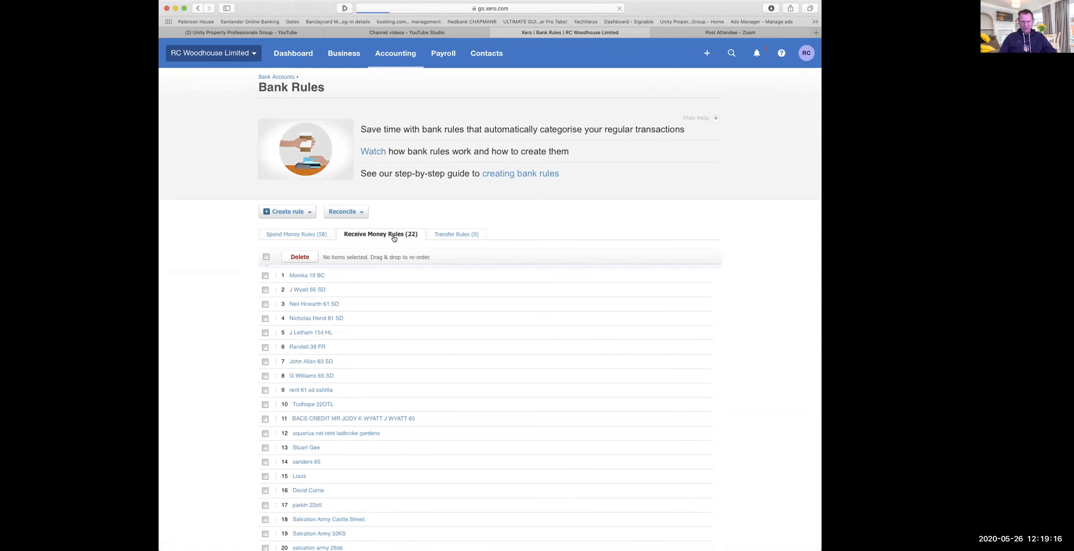
scroll(495, 321, down, 3)
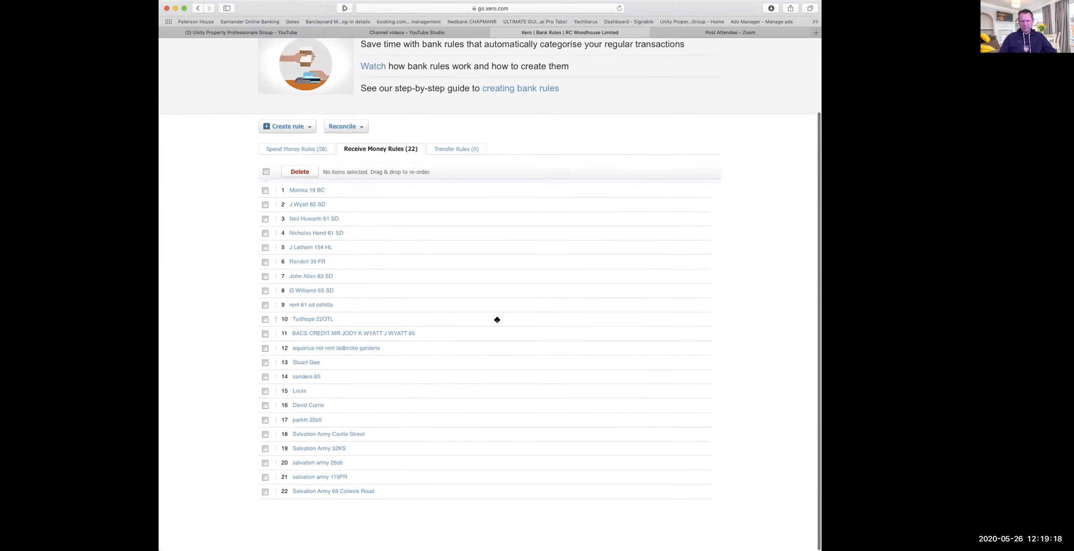
scroll(497, 319, up, 3)
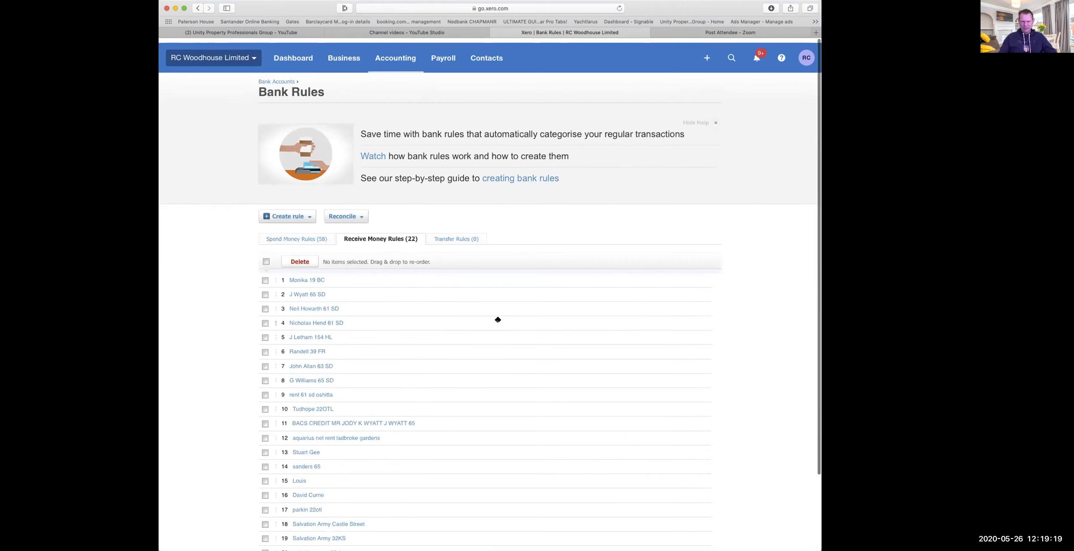
Check the spend money and transfer rules, and return to the receive money rules to review their list
click(311, 235)
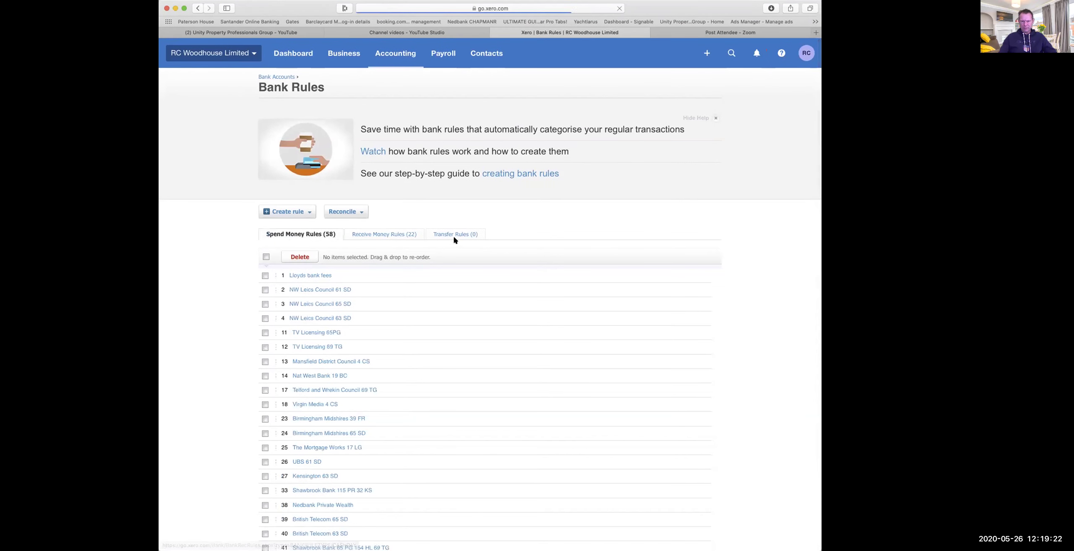
click(448, 240)
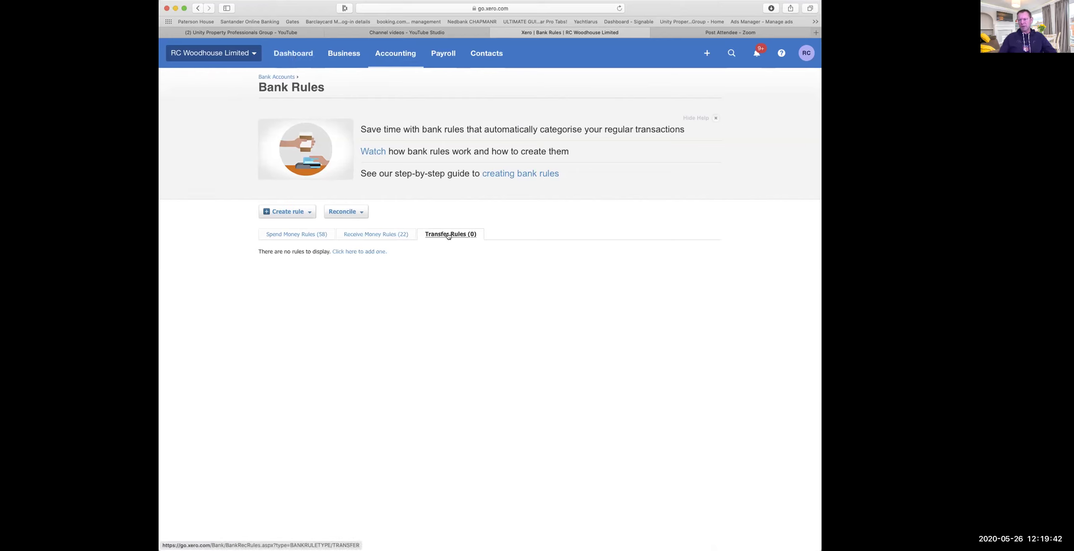
click(364, 236)
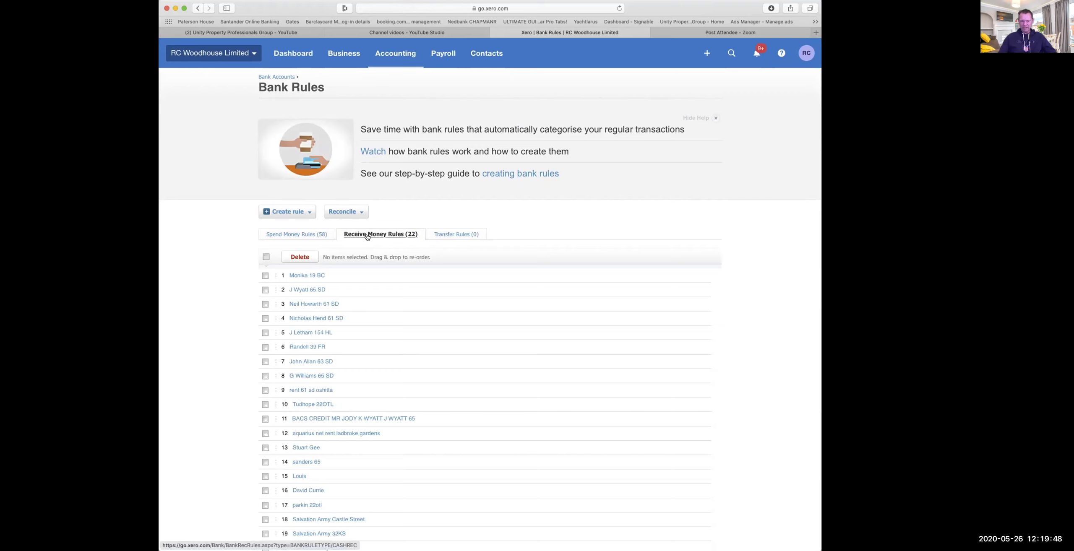
scroll(366, 237, down, 4)
scroll(372, 232, up, 3)
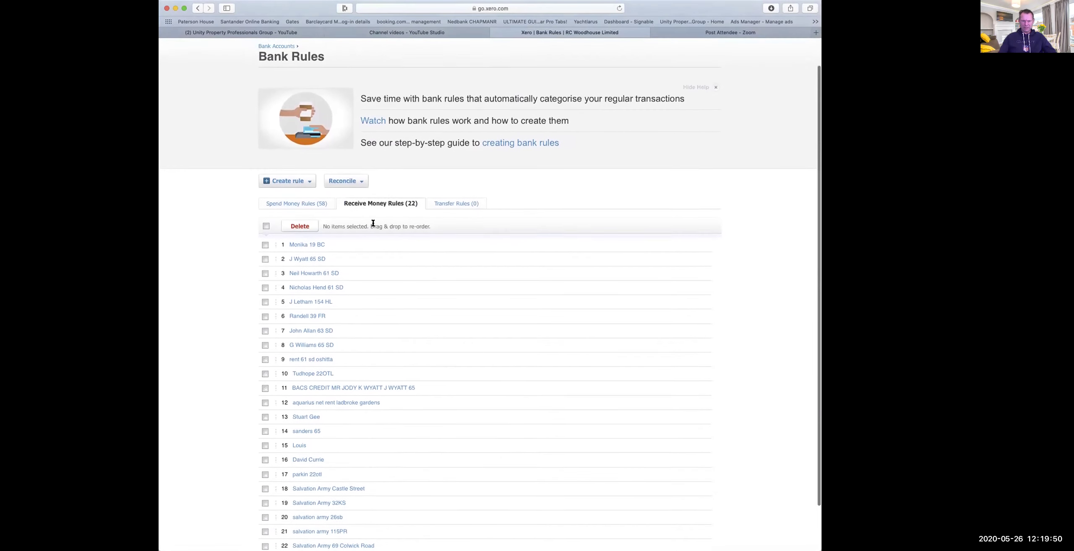
Open the first receive money rule, for 19 BC, and review its matching condition, contact, allocation line and reference setting
click(376, 209)
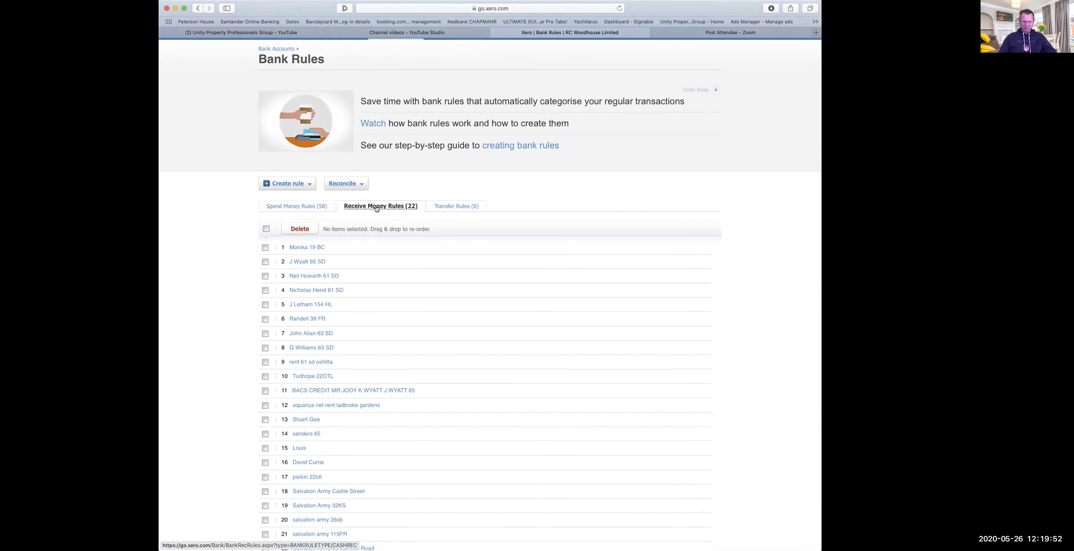
scroll(376, 208, down, 3)
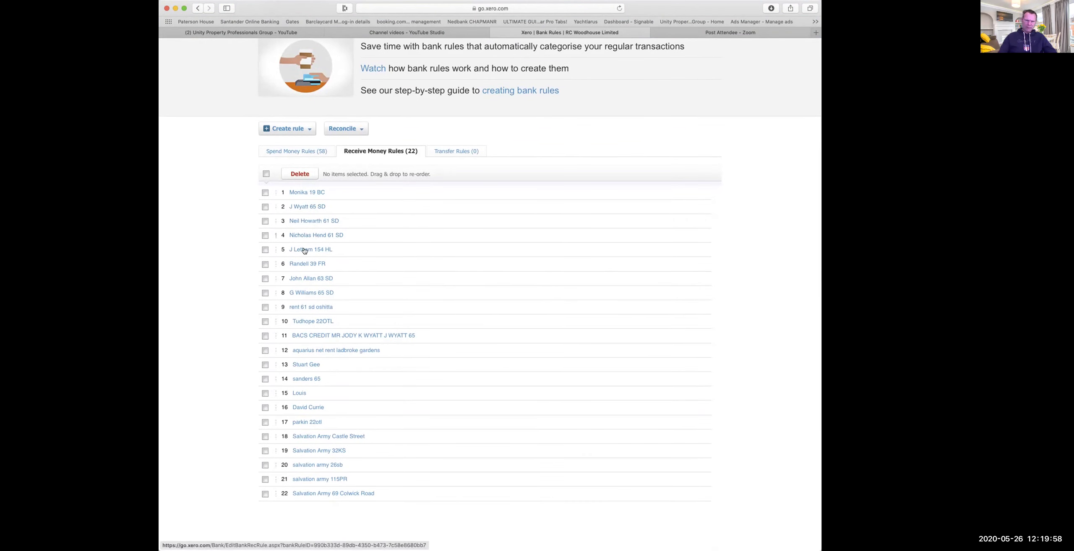
click(296, 195)
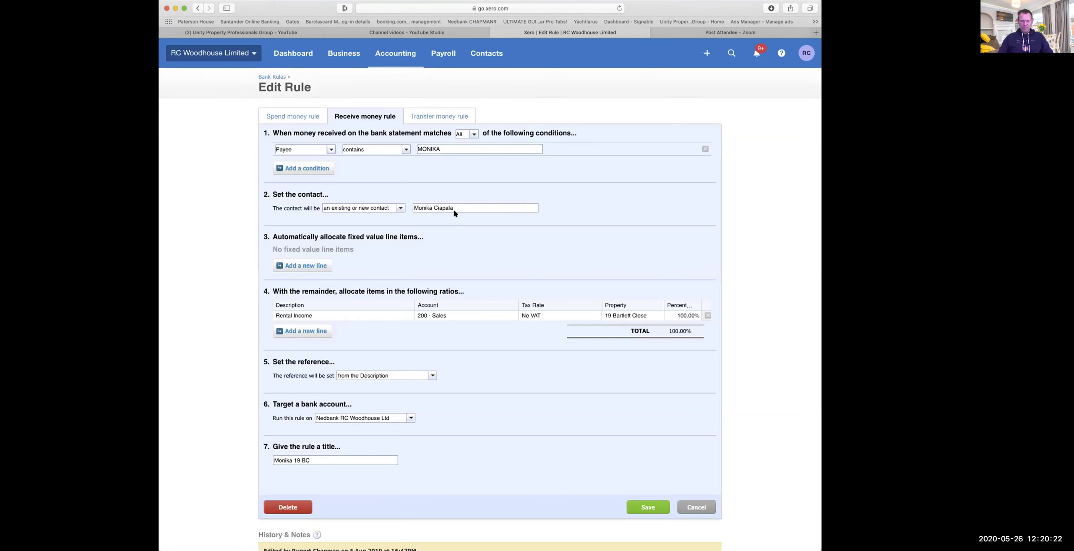
scroll(455, 209, down, 5)
scroll(455, 213, down, 1)
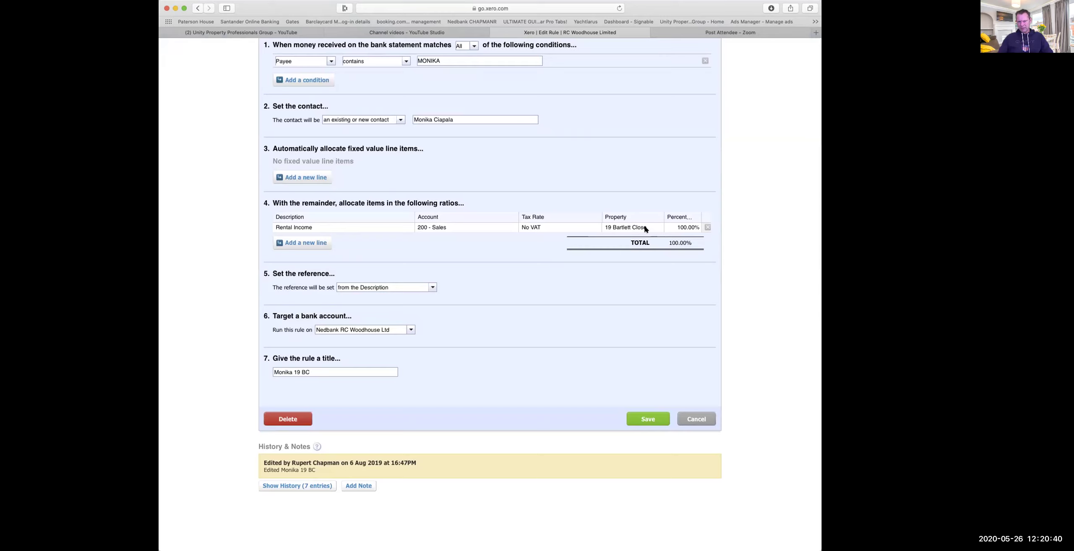
scroll(436, 282, down, 2)
Check which bank accounts the rule can run on, review its conditions again, and leave the rule without saving
click(409, 331)
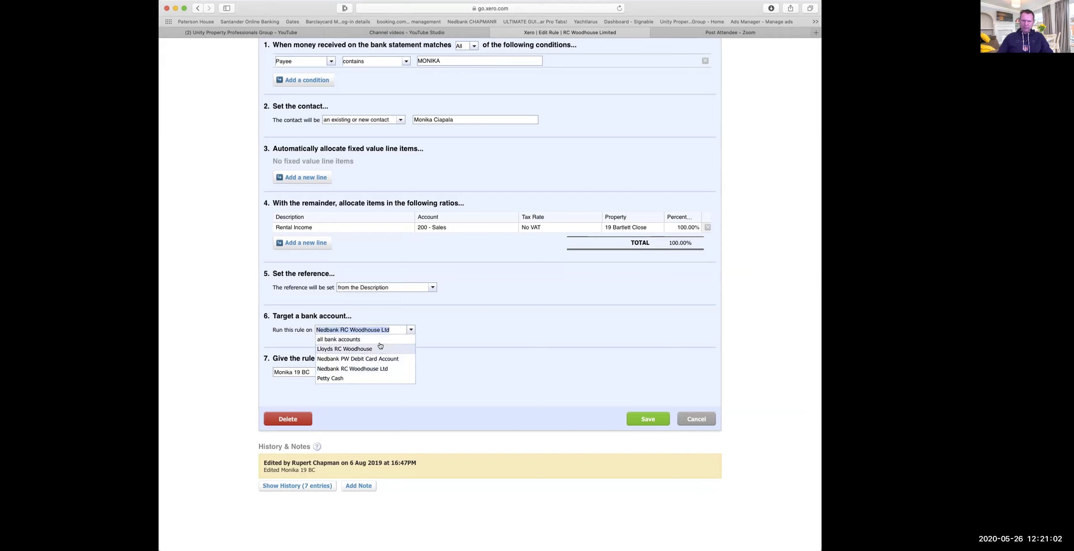
click(475, 309)
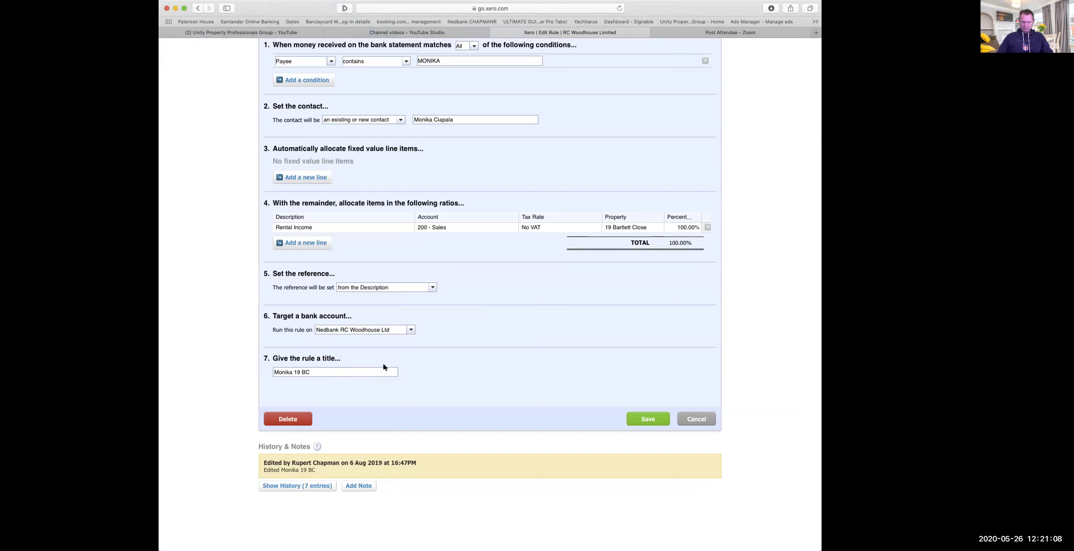
scroll(416, 343, up, 5)
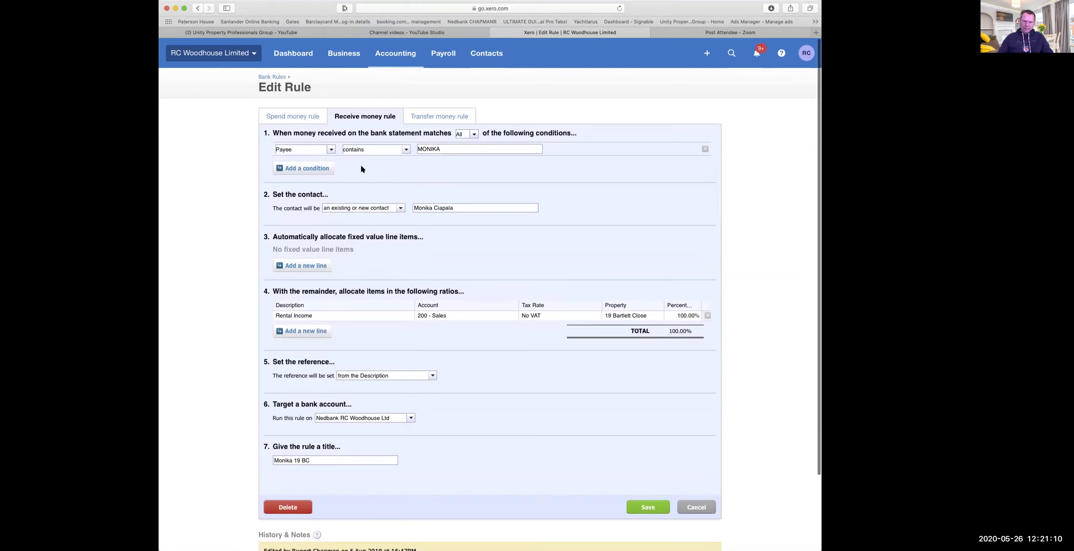
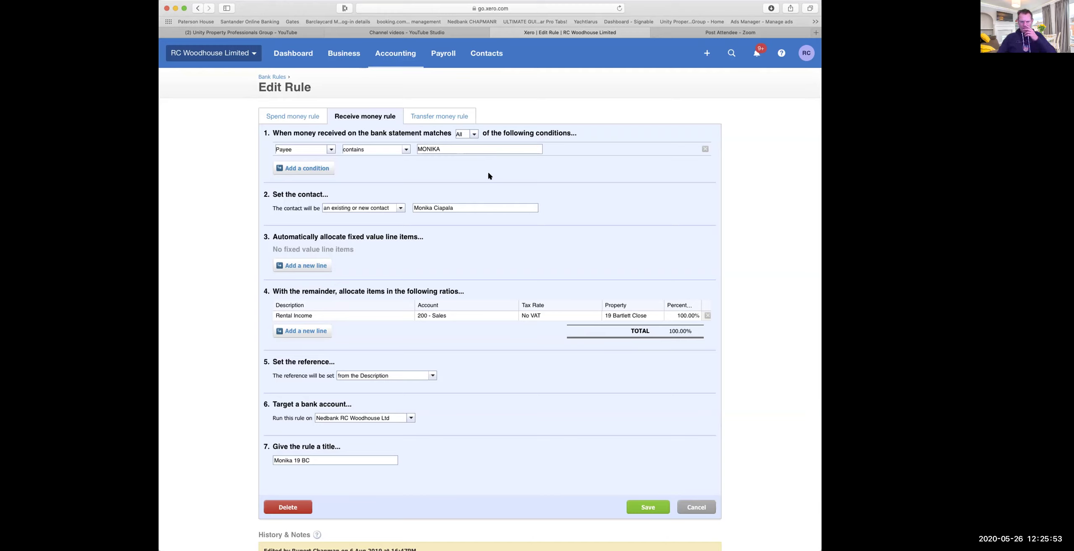
click(703, 510)
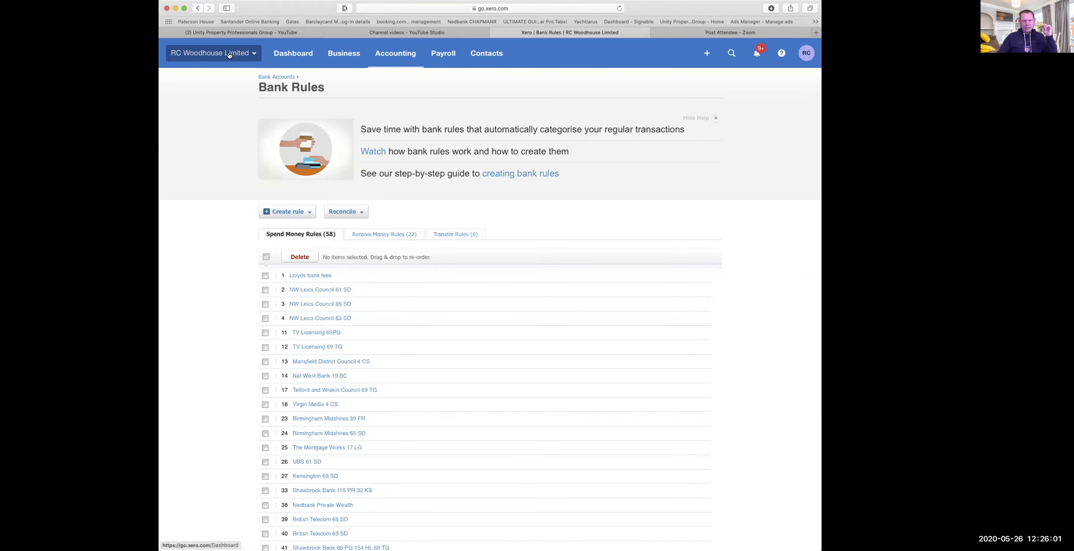
Open the Nedbank RC Woodhouse Ltd account from the dashboard and switch to the Lloyds RC Woodhouse account
click(282, 57)
click(296, 55)
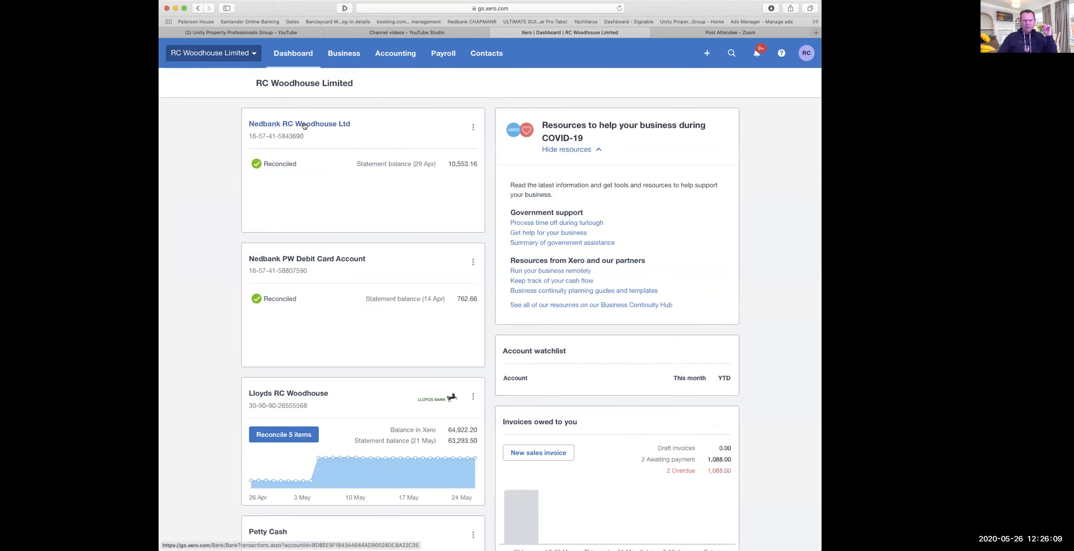
click(304, 125)
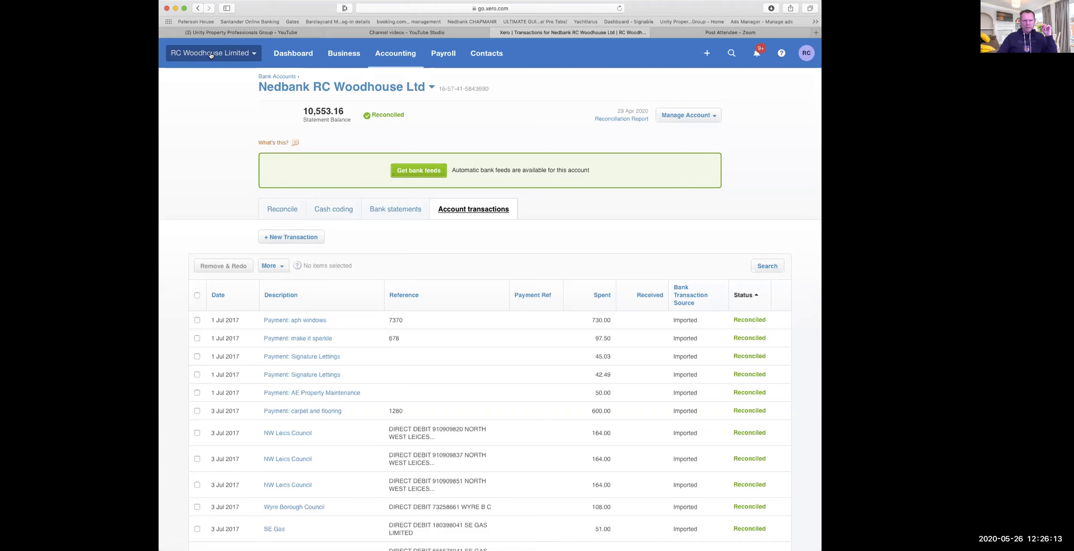
click(421, 86)
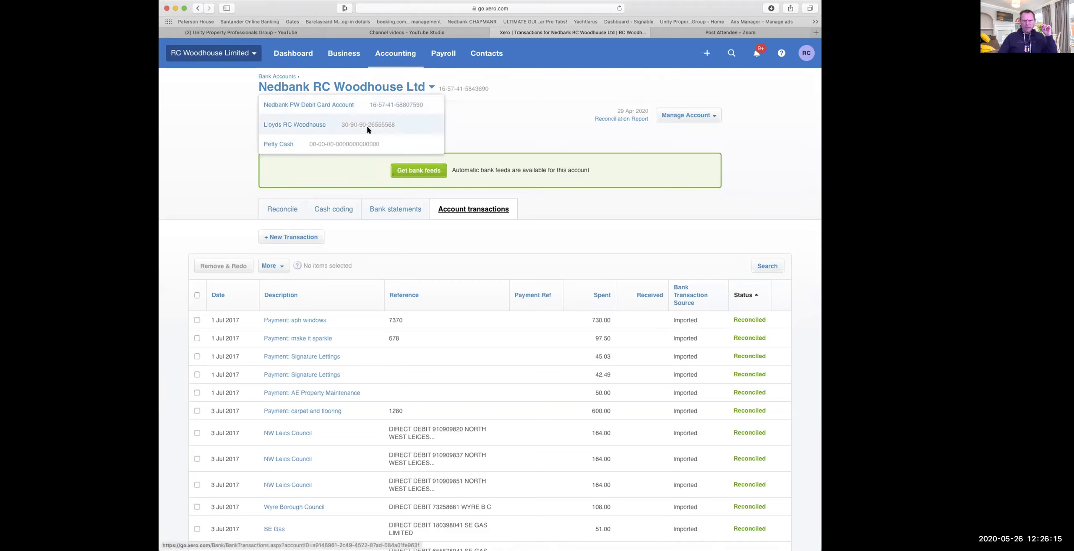
click(324, 125)
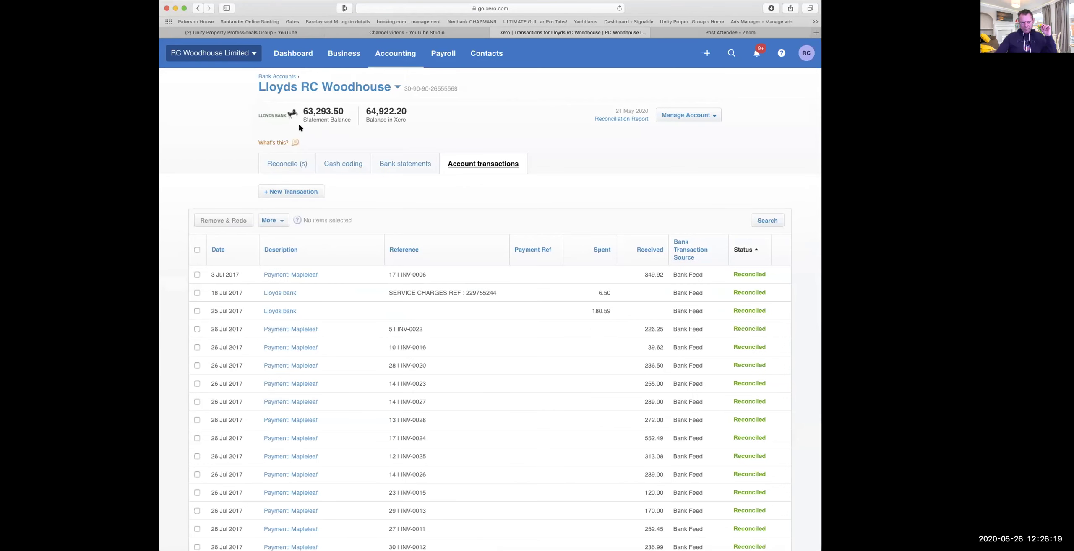
click(286, 164)
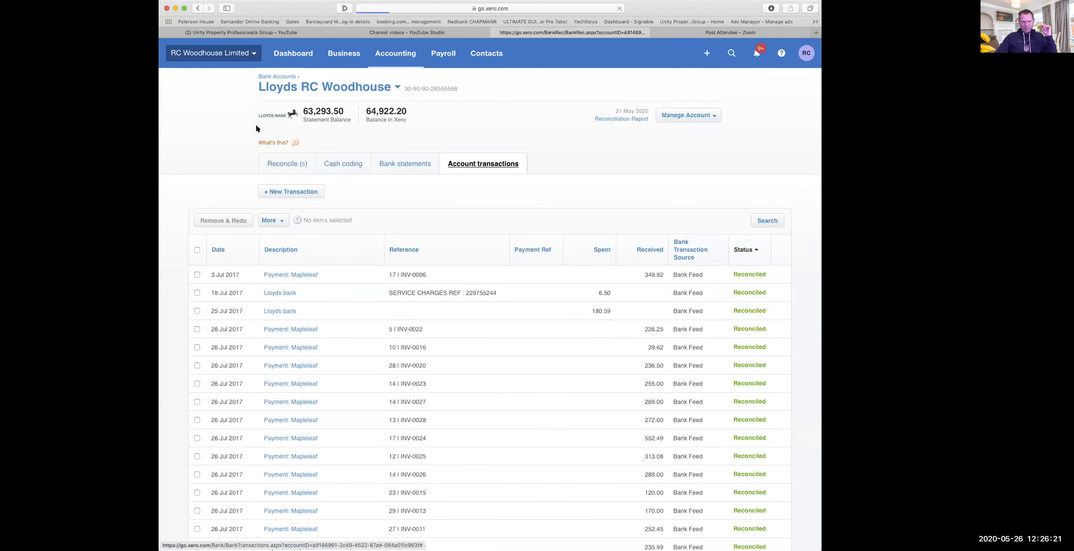
scroll(259, 126, down, 3)
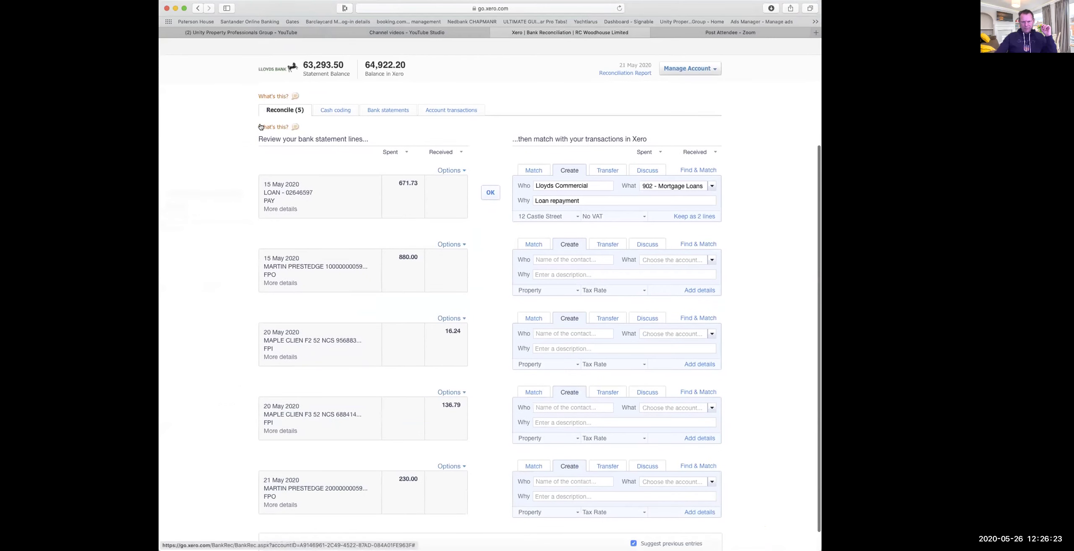
scroll(532, 192, down, 2)
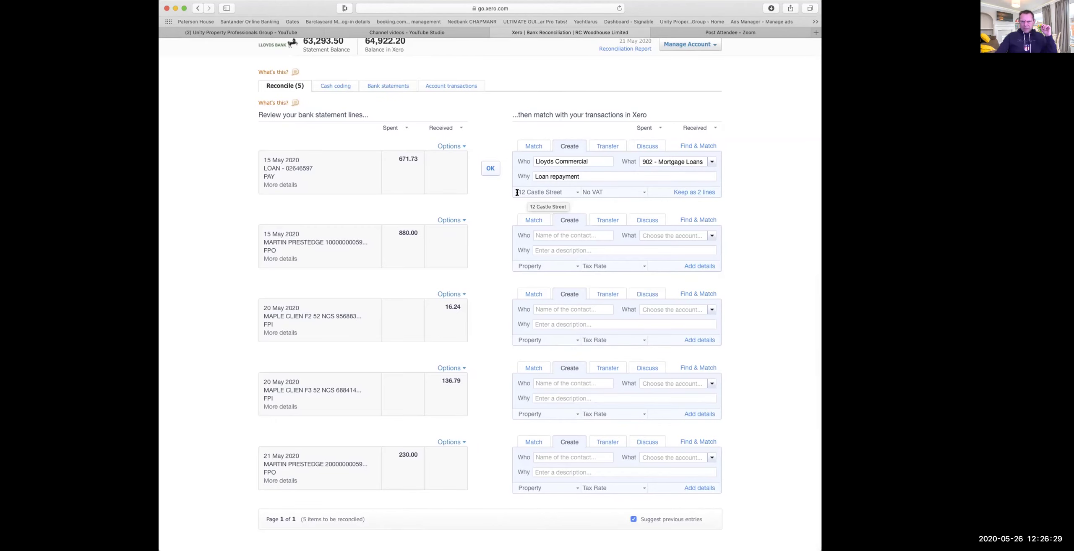
scroll(474, 194, down, 1)
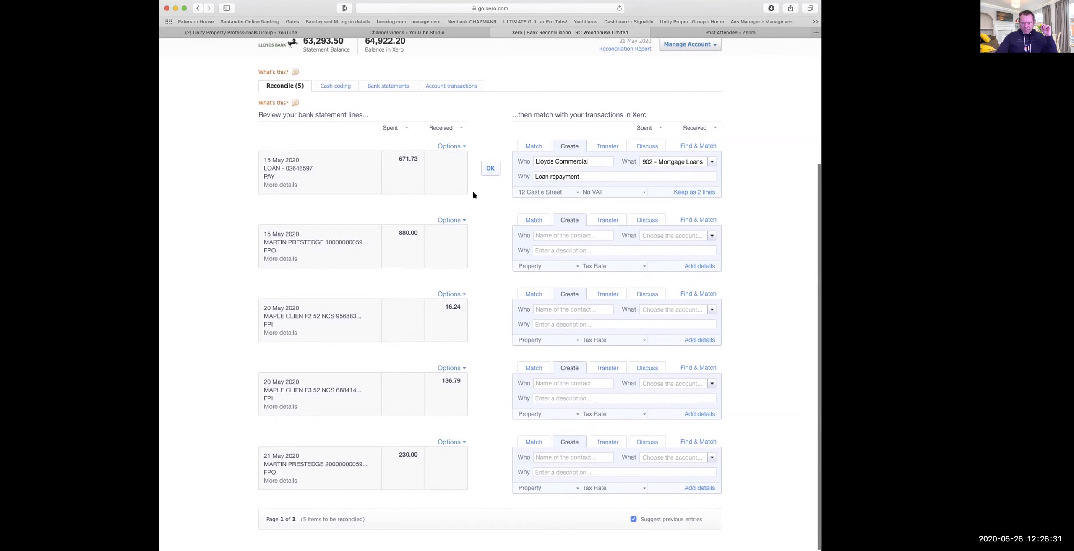
scroll(474, 190, up, 5)
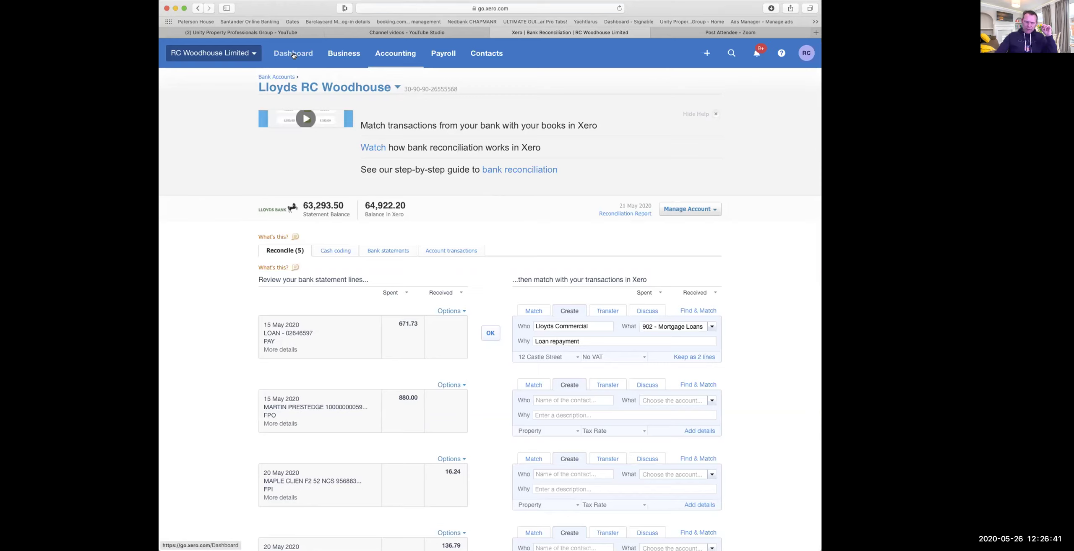
Switch to the Nedbank RC Woodhouse Ltd account and look through its imported bank statement lines
click(365, 88)
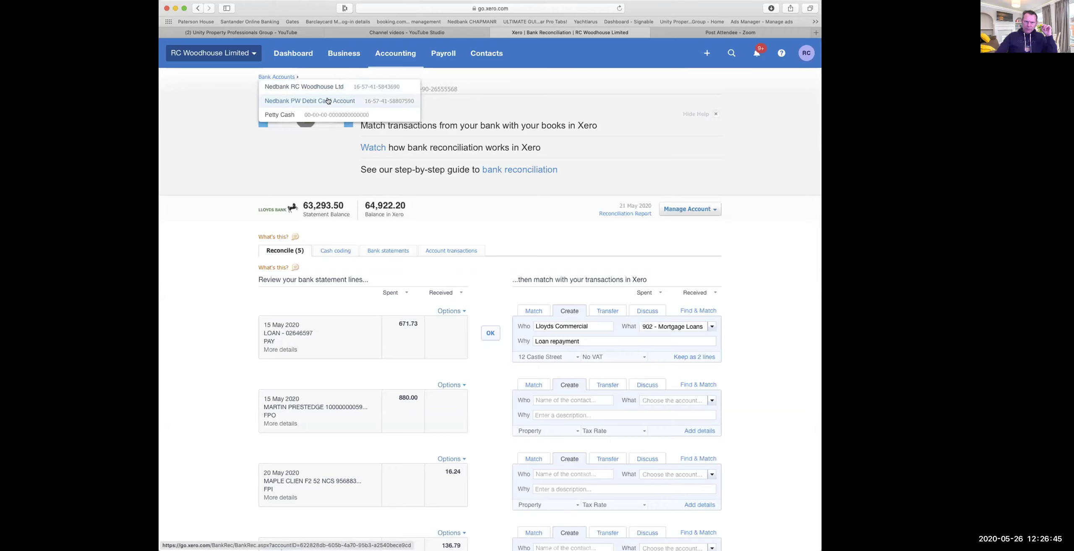
click(323, 87)
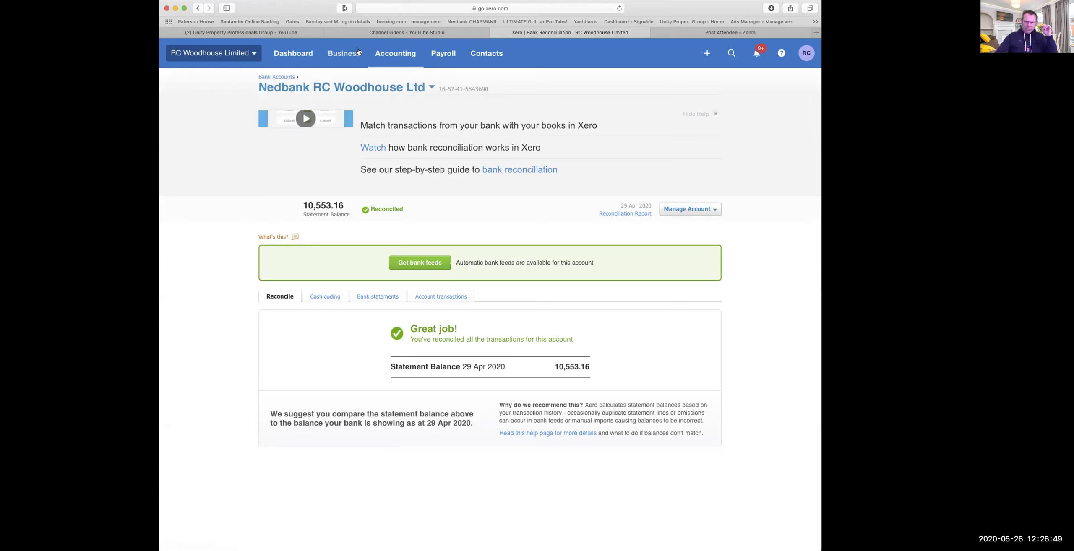
click(374, 298)
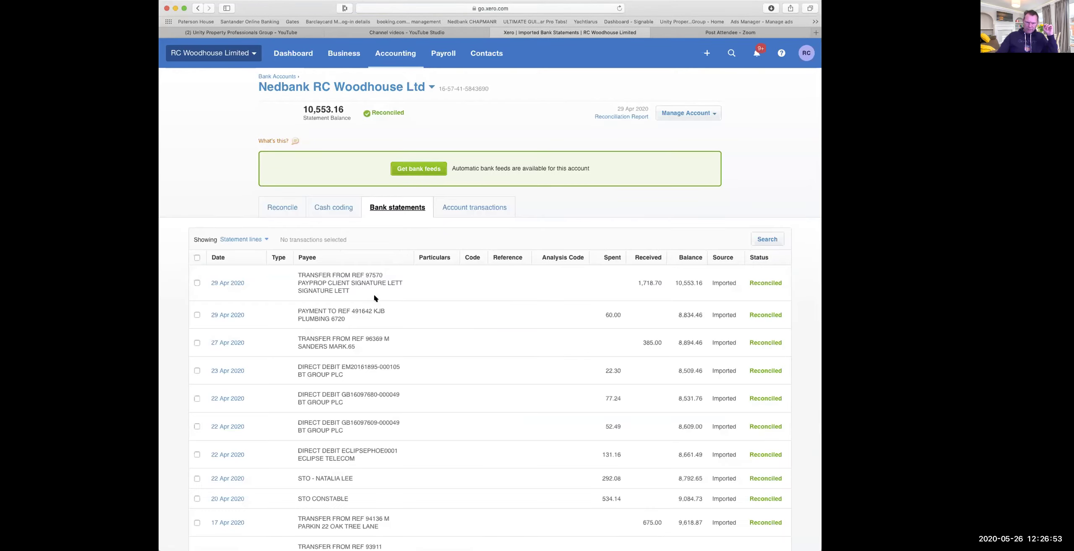
scroll(374, 298, down, 4)
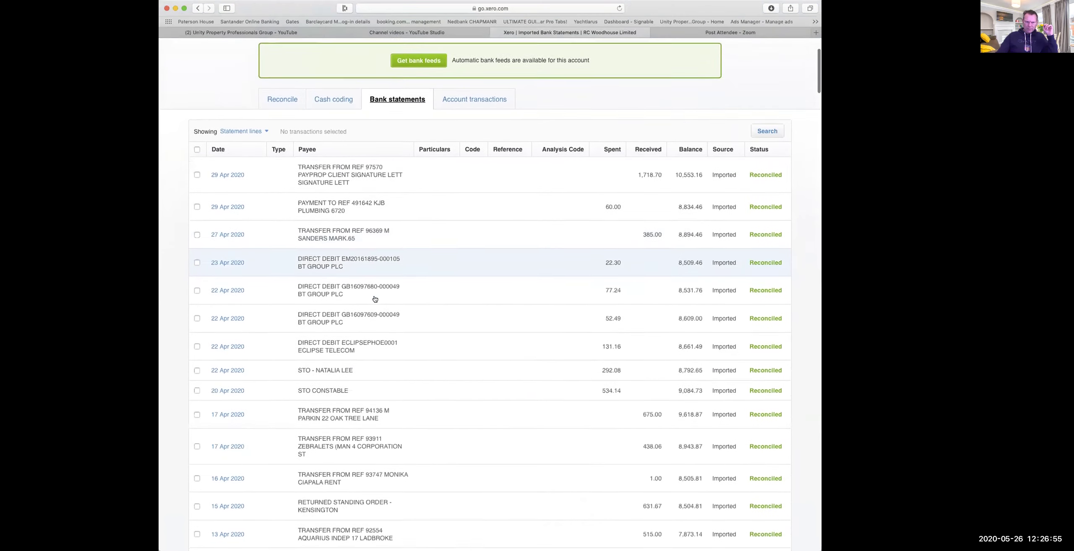
scroll(375, 299, down, 1)
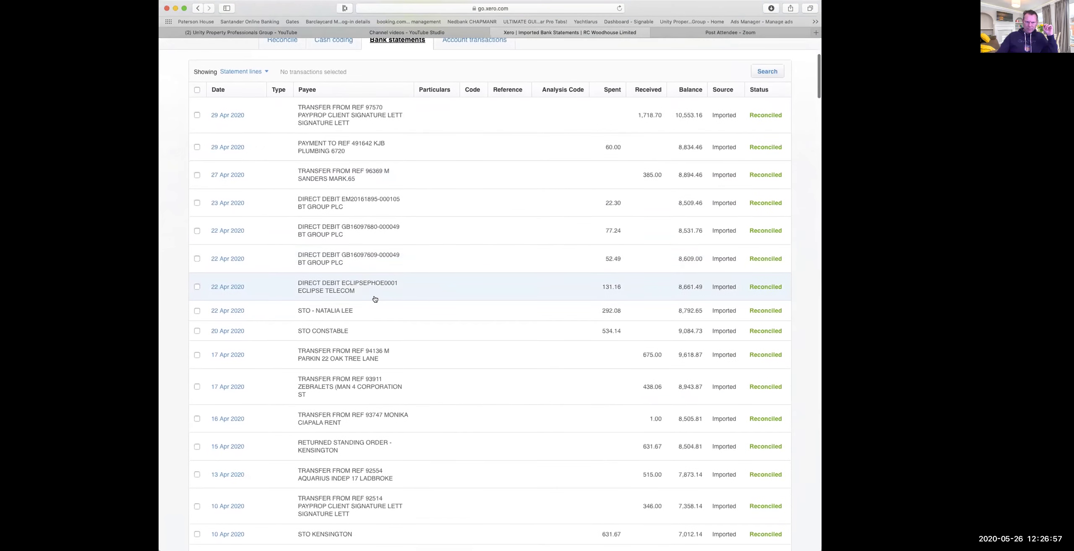
Remove and redo the reconciliation of the 385.00 receipt dated 27 Apr 2020, using the account's reconcile page
click(334, 178)
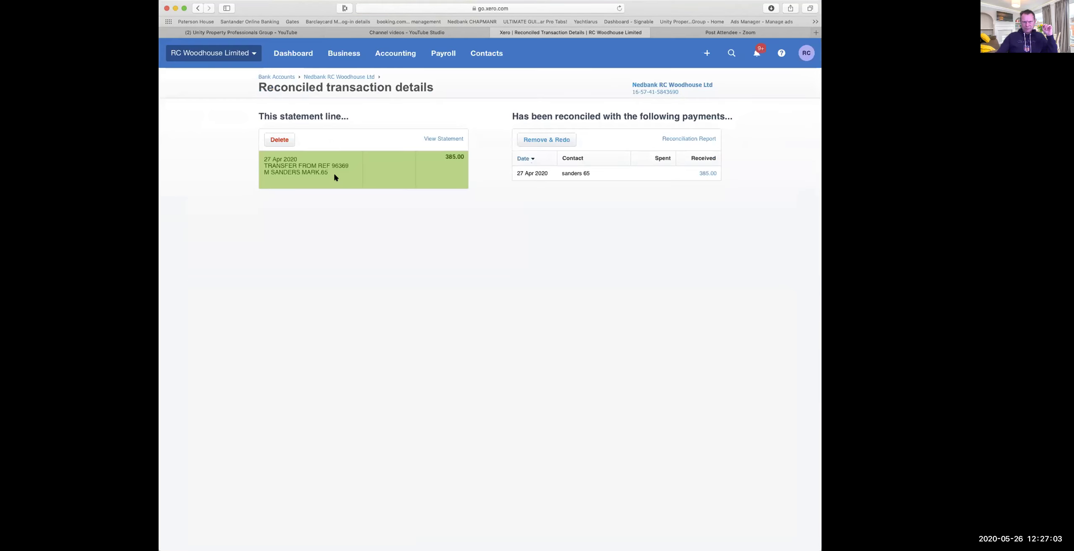
click(555, 140)
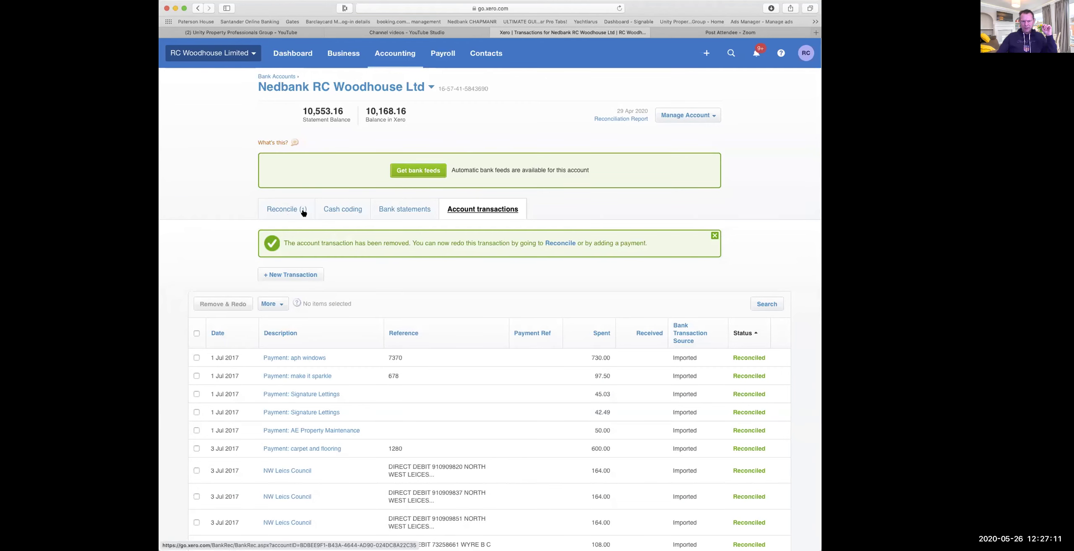
click(278, 210)
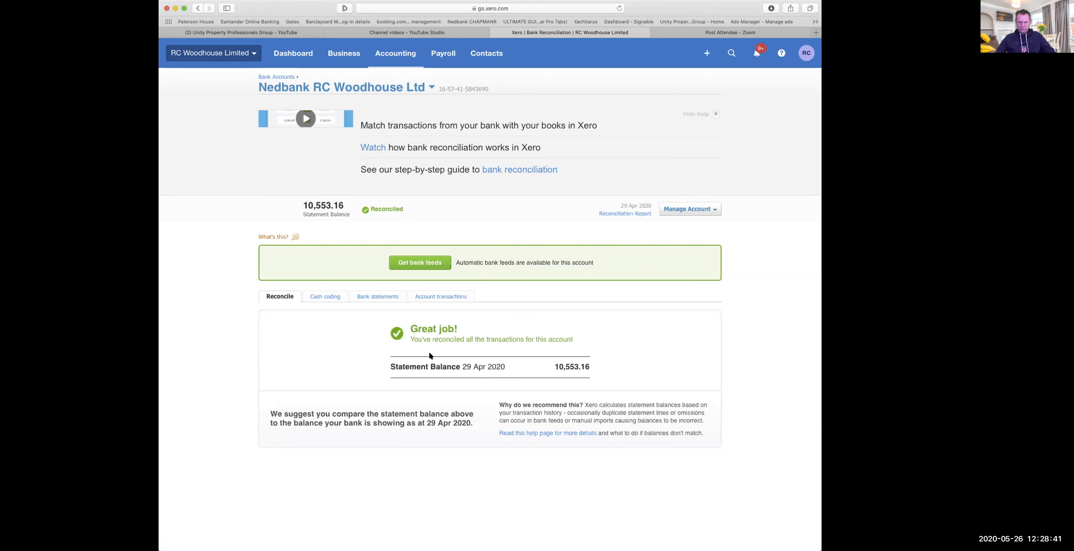
Look through the Nedbank RC Woodhouse Ltd bank statement lines again and return to the dashboard
click(379, 297)
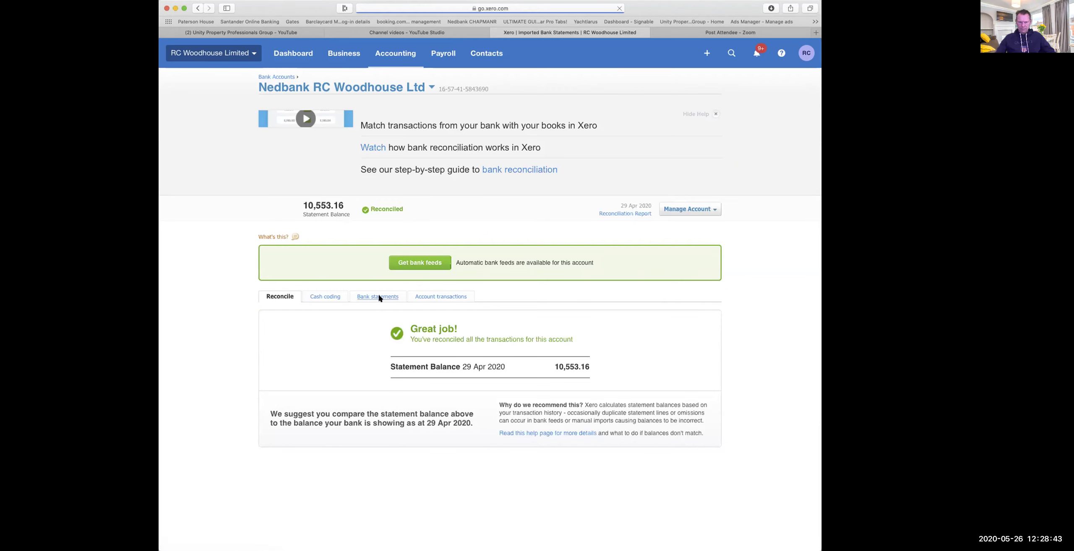
scroll(395, 302, down, 6)
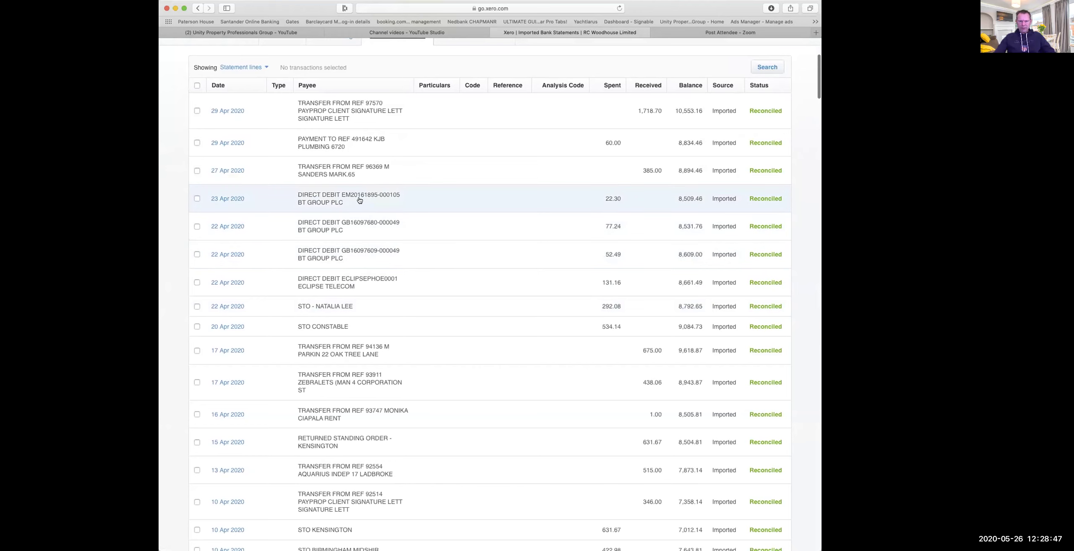
scroll(340, 200, up, 5)
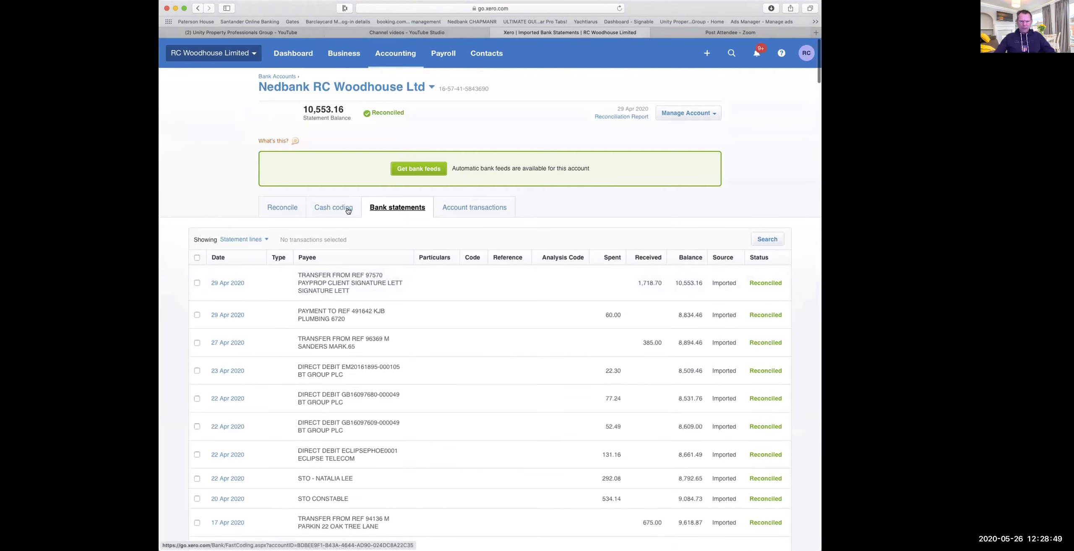
scroll(346, 206, down, 5)
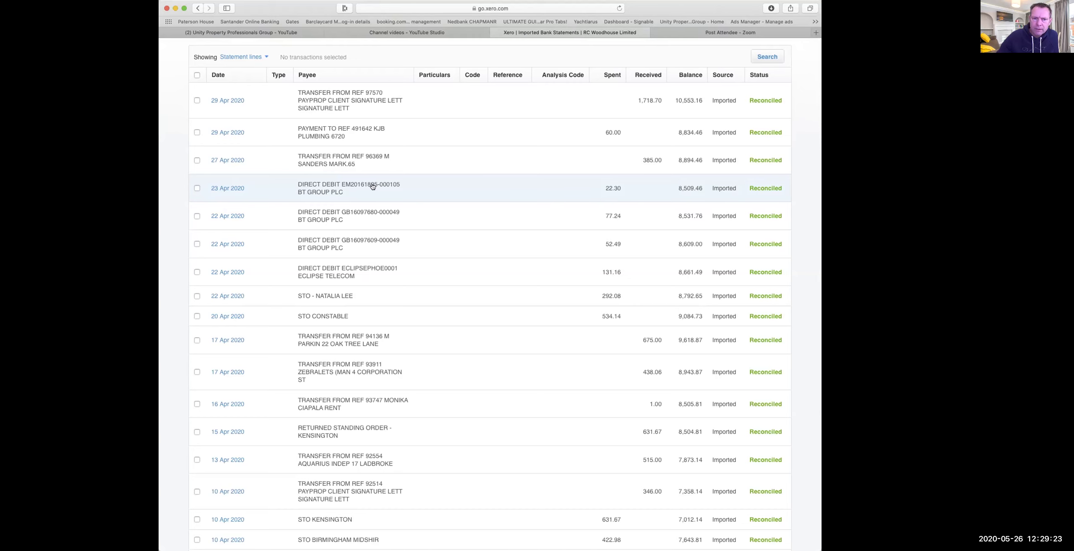
scroll(372, 187, up, 3)
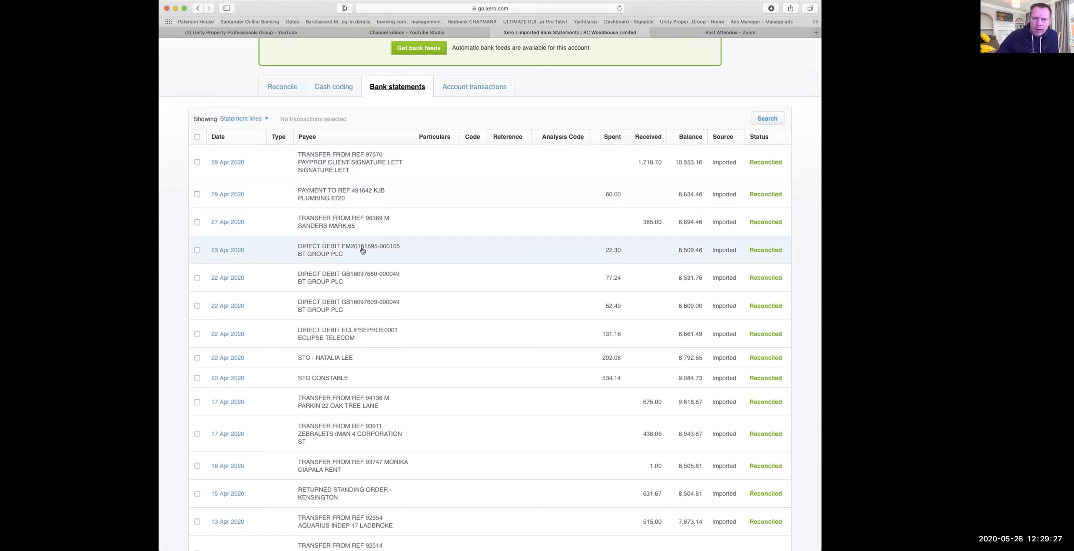
scroll(362, 250, down, 3)
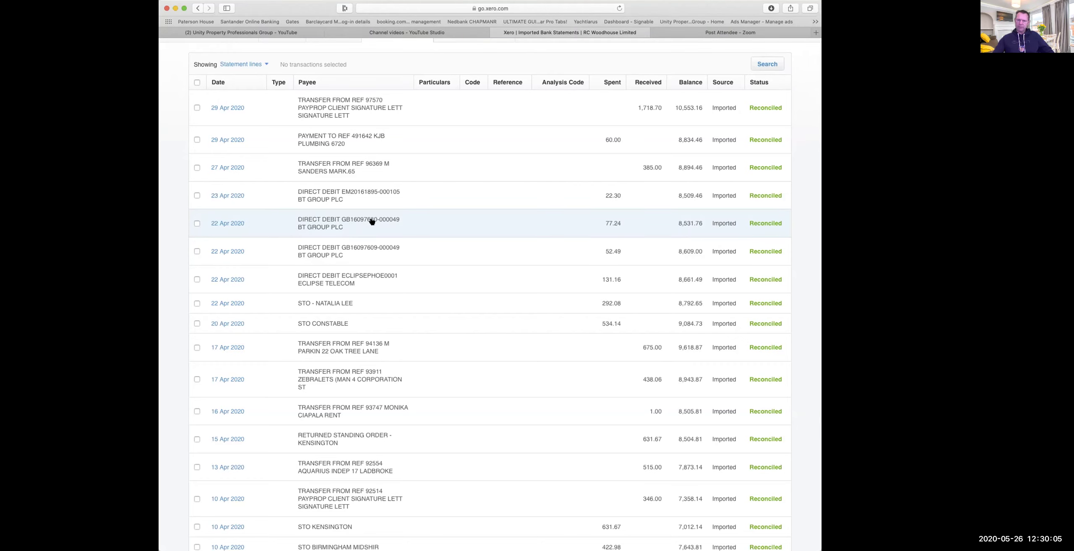
scroll(372, 221, down, 2)
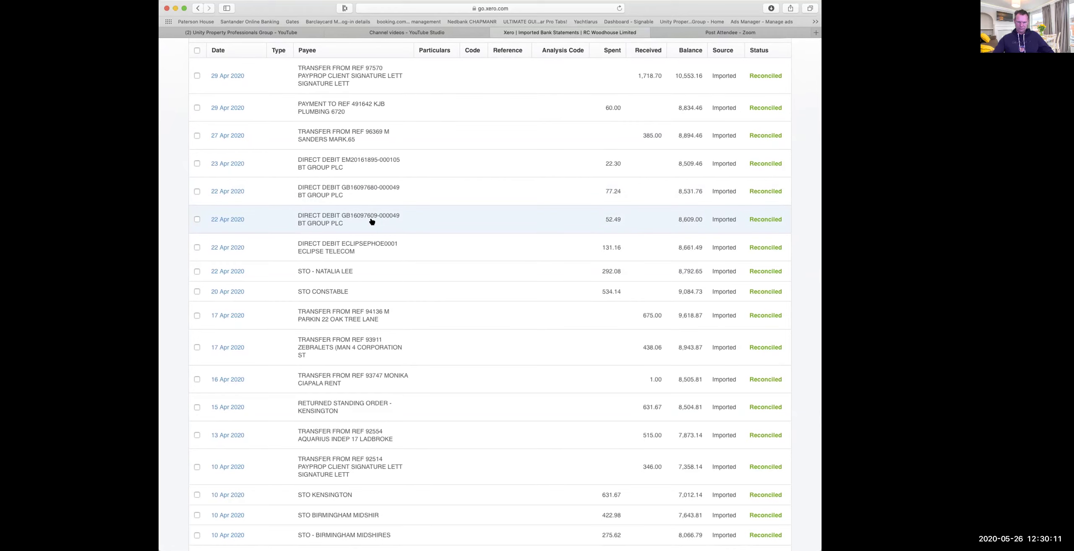
scroll(372, 221, up, 10)
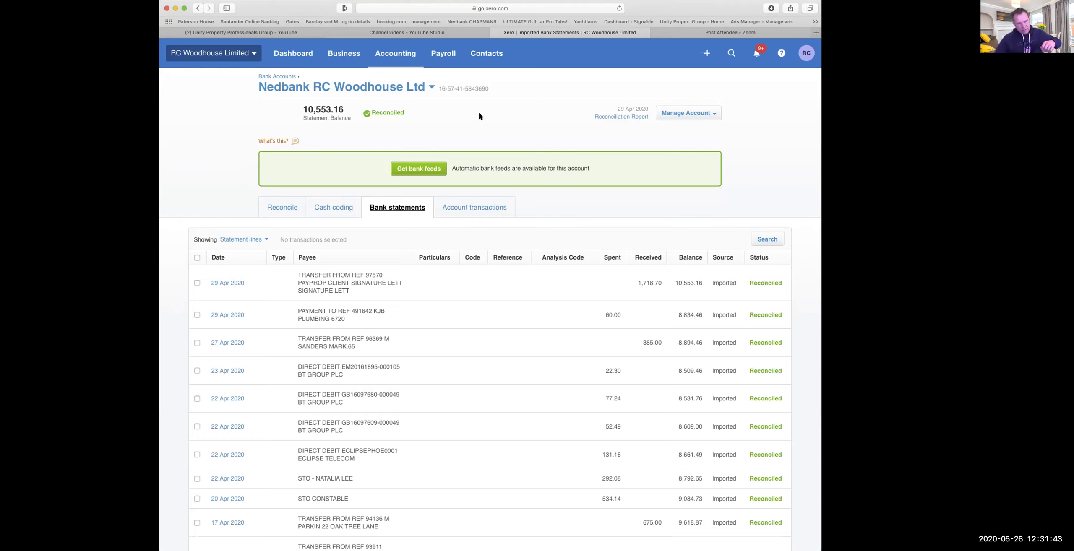
click(306, 57)
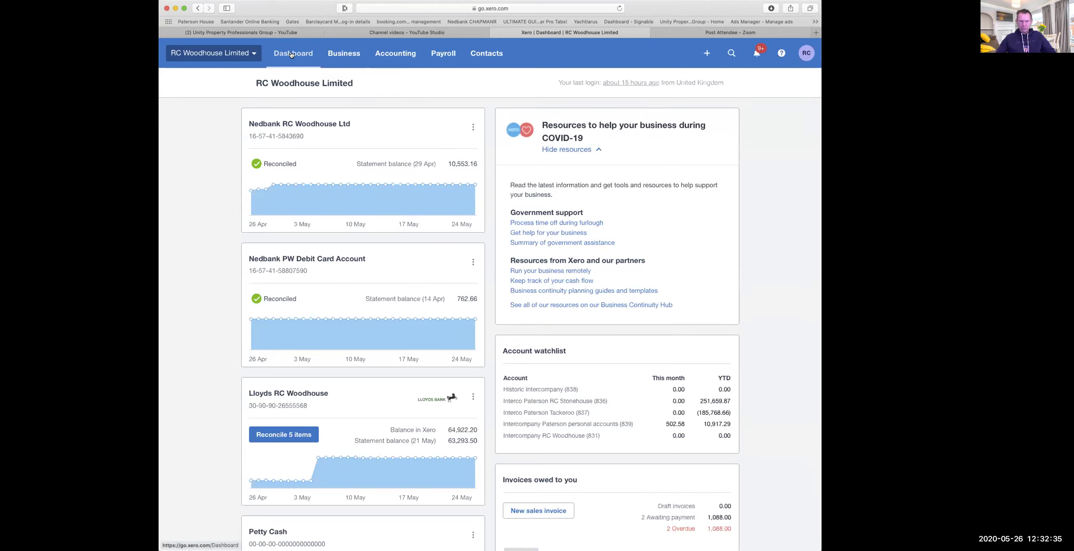
Open a blank new bill from the dashboard to view its fields, including the Property column, and return to the dashboard
scroll(524, 186, down, 10)
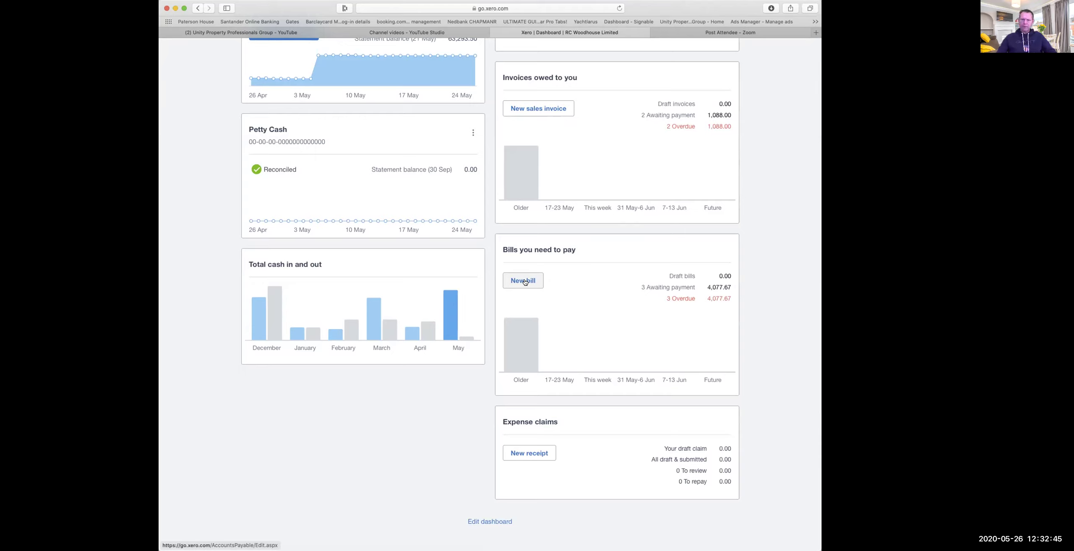
click(525, 281)
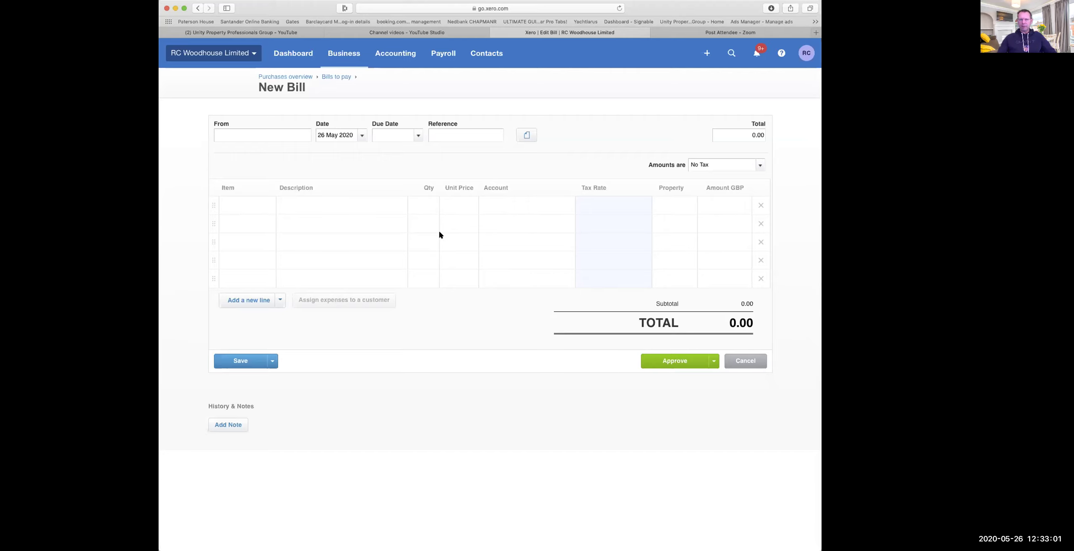
click(290, 56)
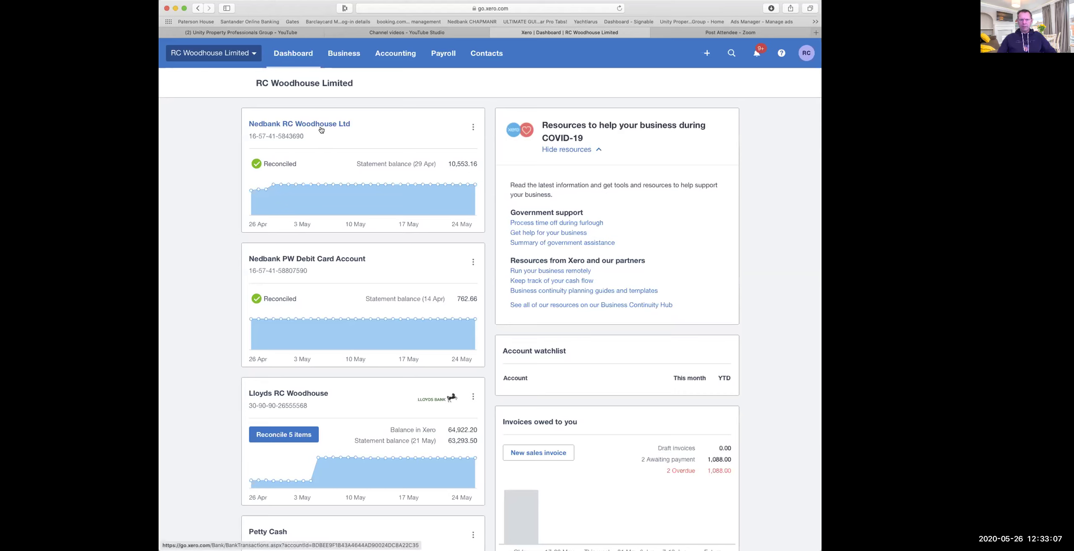
Look over the dashboard's bank accounts, account watchlist, invoices owed and bills to pay
scroll(260, 292, down, 3)
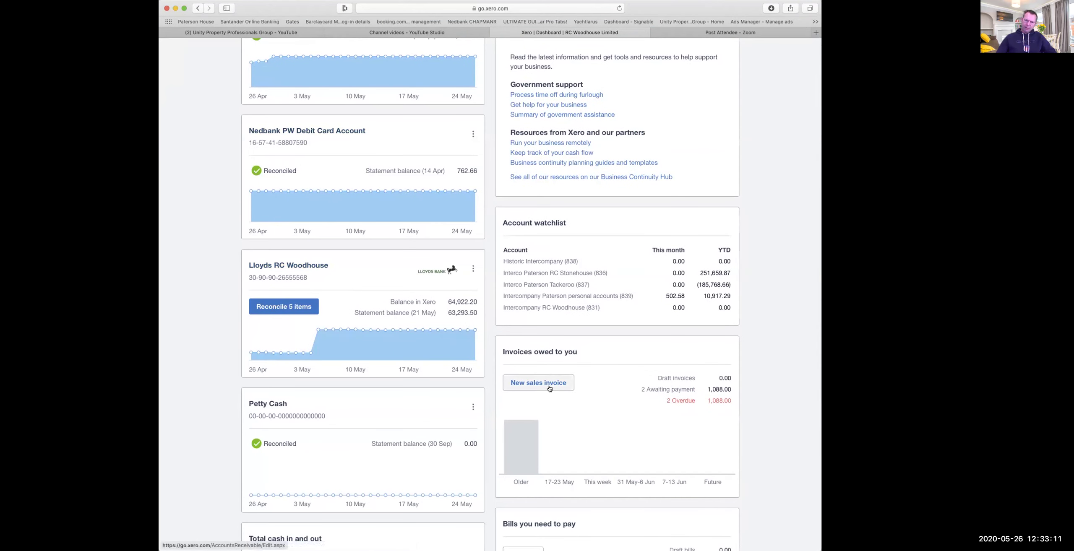
scroll(550, 398, down, 4)
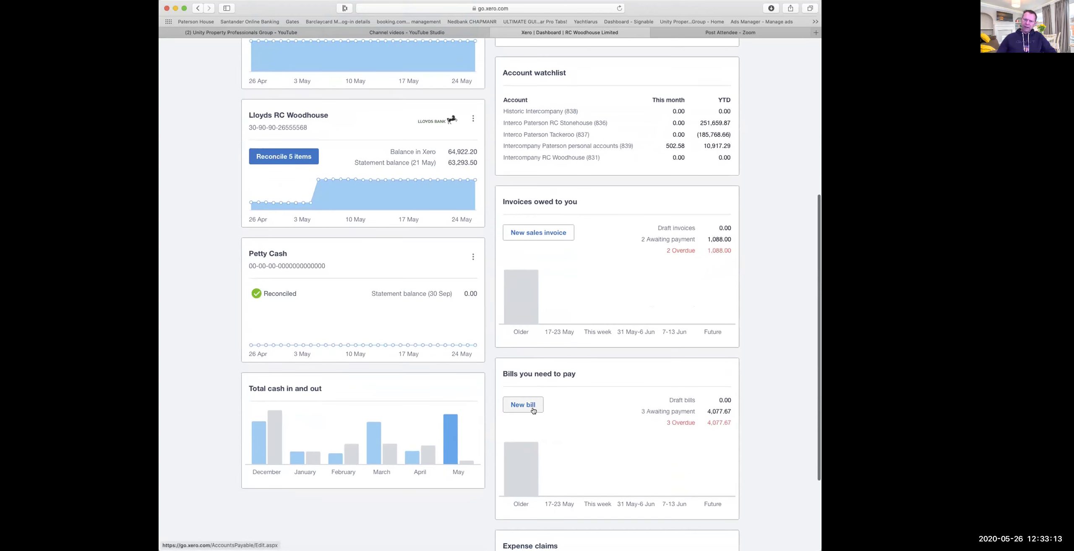
scroll(606, 287, up, 3)
scroll(606, 287, up, 5)
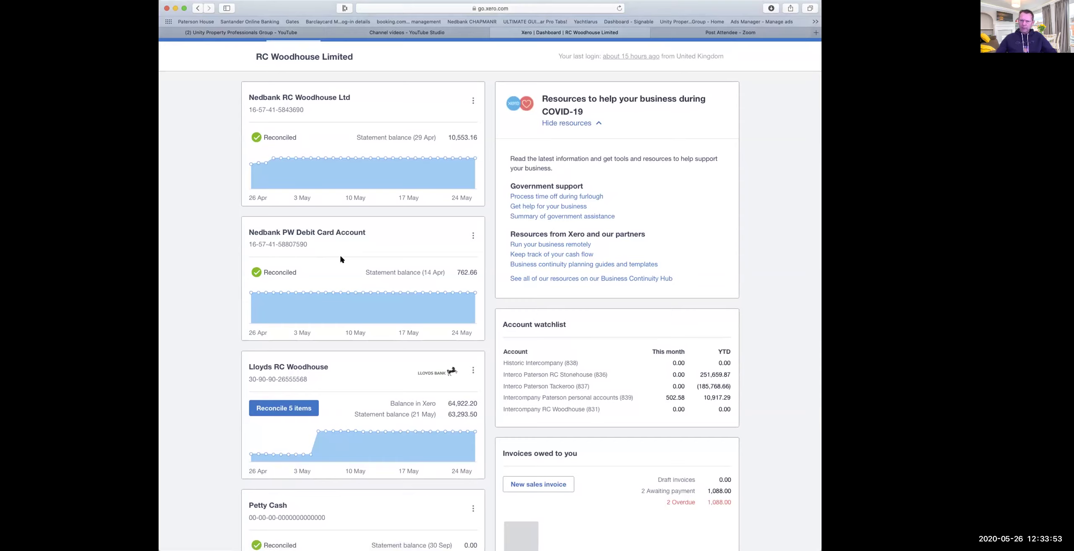
scroll(339, 254, down, 5)
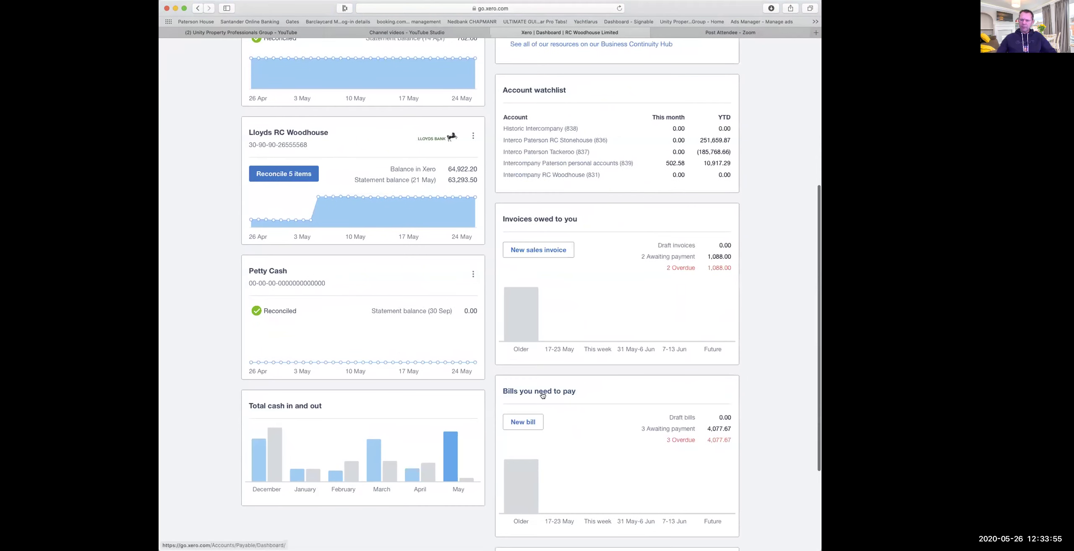
scroll(567, 334, up, 4)
scroll(568, 339, up, 2)
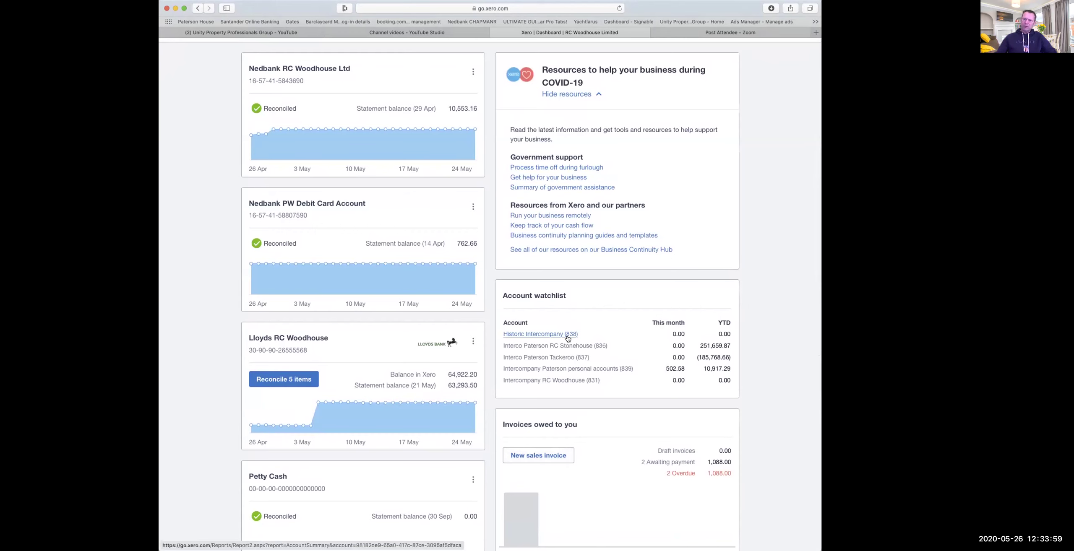
scroll(604, 298, up, 2)
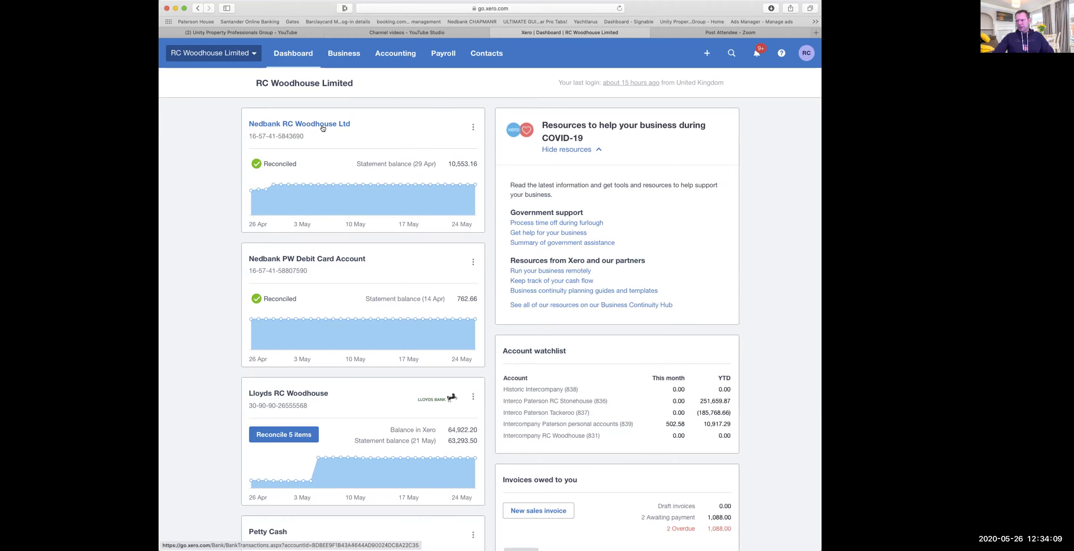
scroll(273, 163, down, 10)
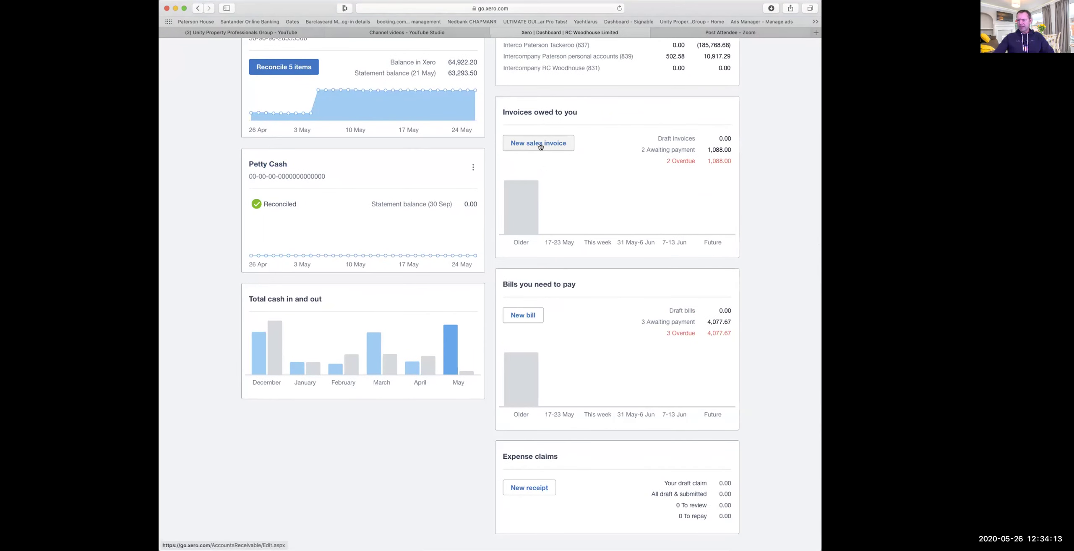
scroll(539, 142, down, 2)
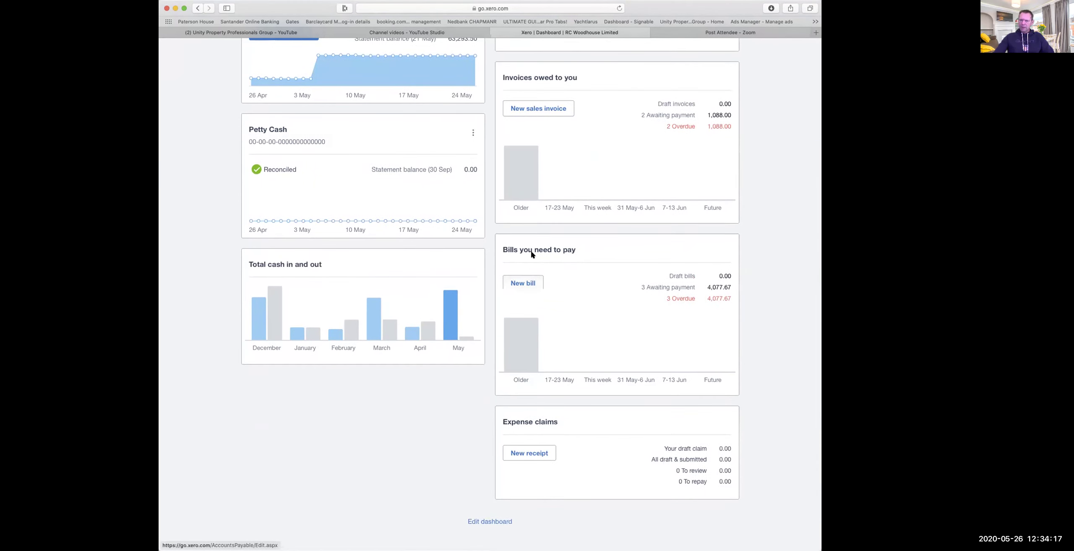
scroll(532, 247, up, 8)
scroll(358, 210, up, 2)
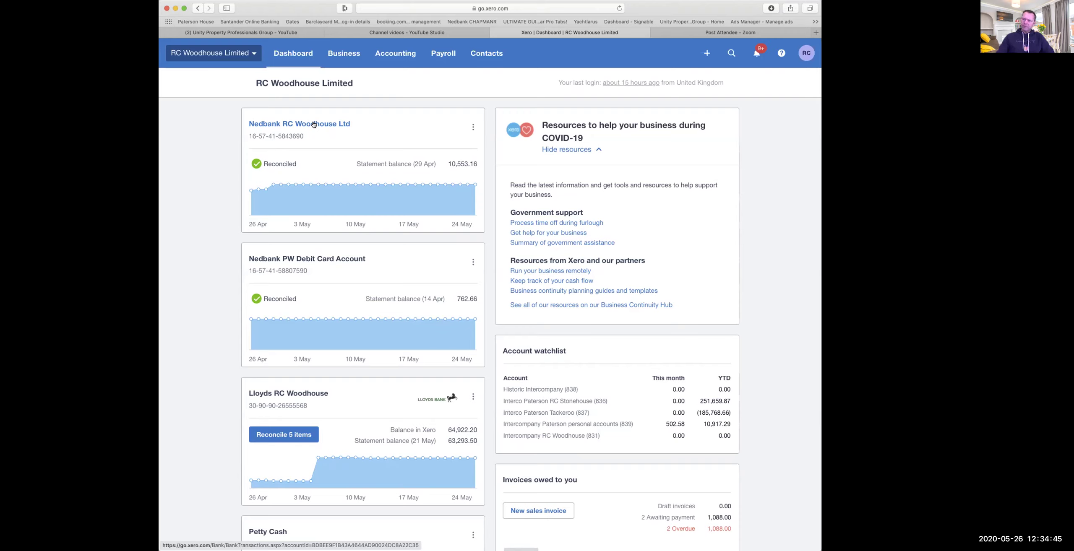
Bring up the empty bill form again to show where a supplier bill is approved, and go back to the dashboard
click(314, 125)
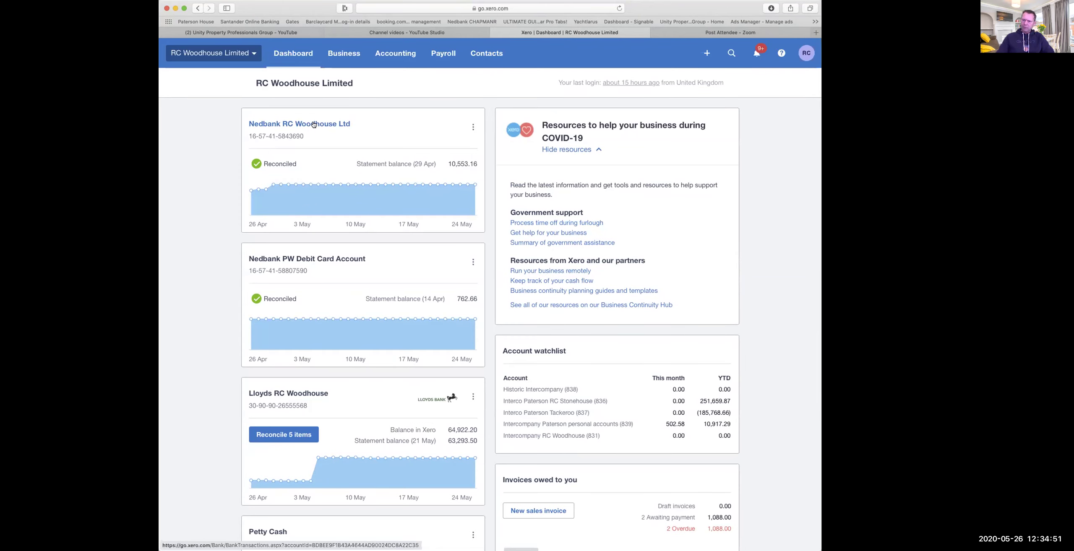
scroll(418, 170, down, 7)
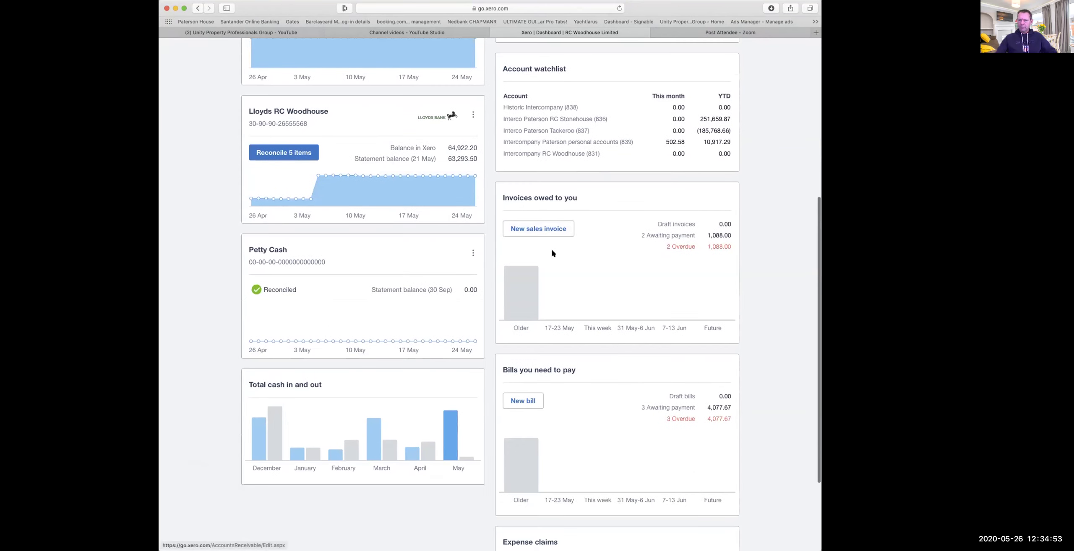
click(525, 401)
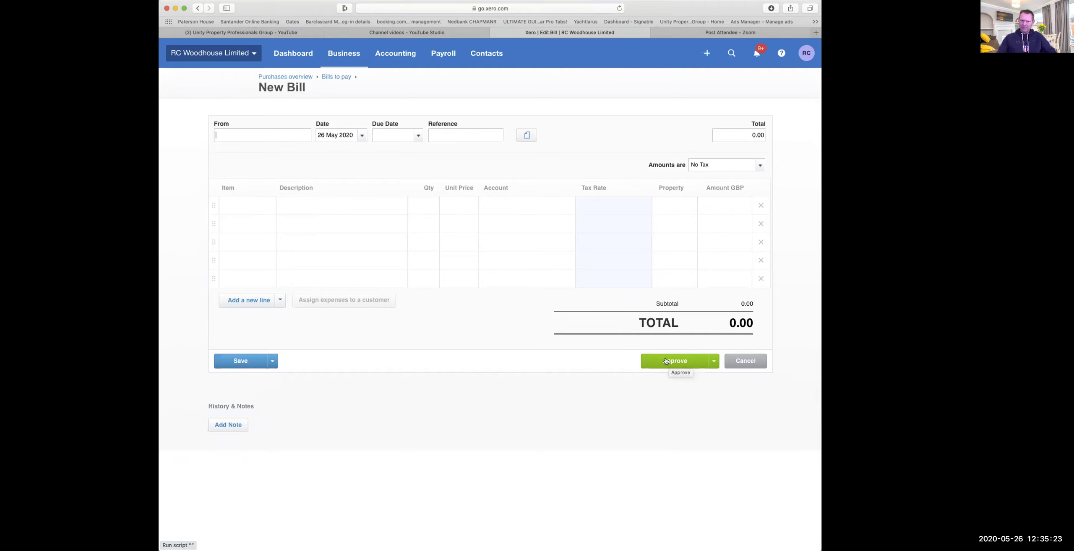
click(196, 10)
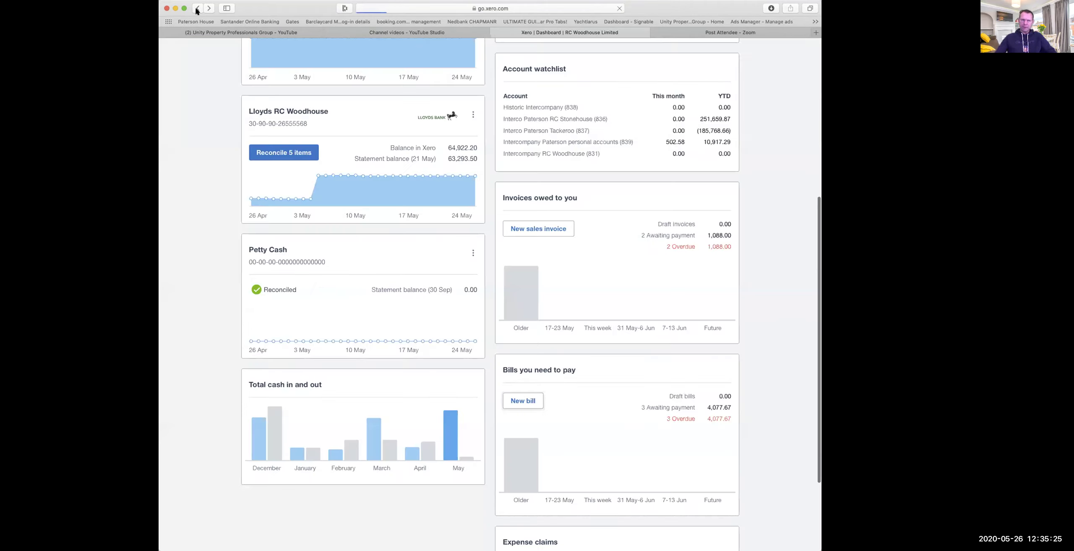
scroll(348, 121, up, 3)
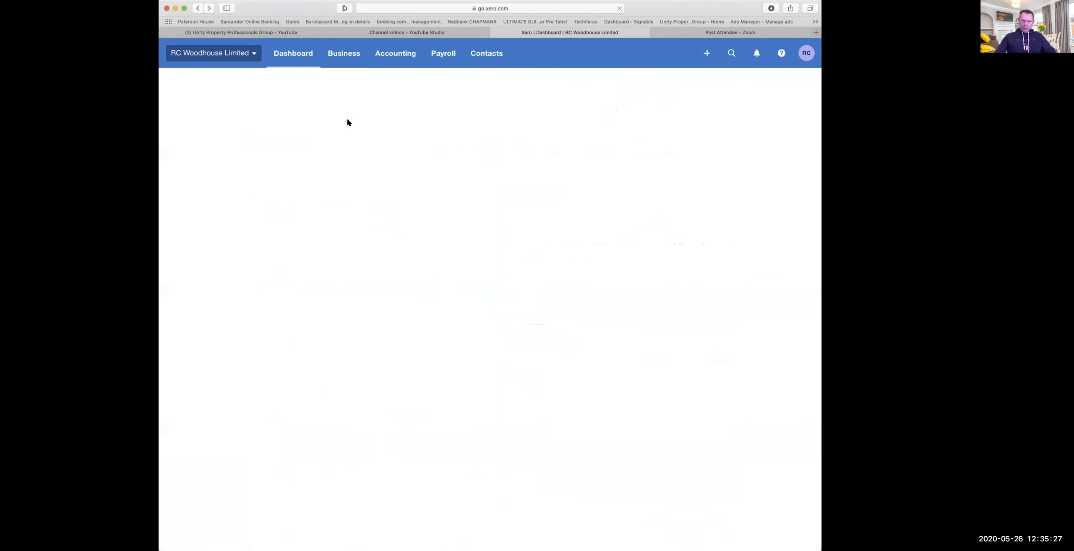
click(291, 55)
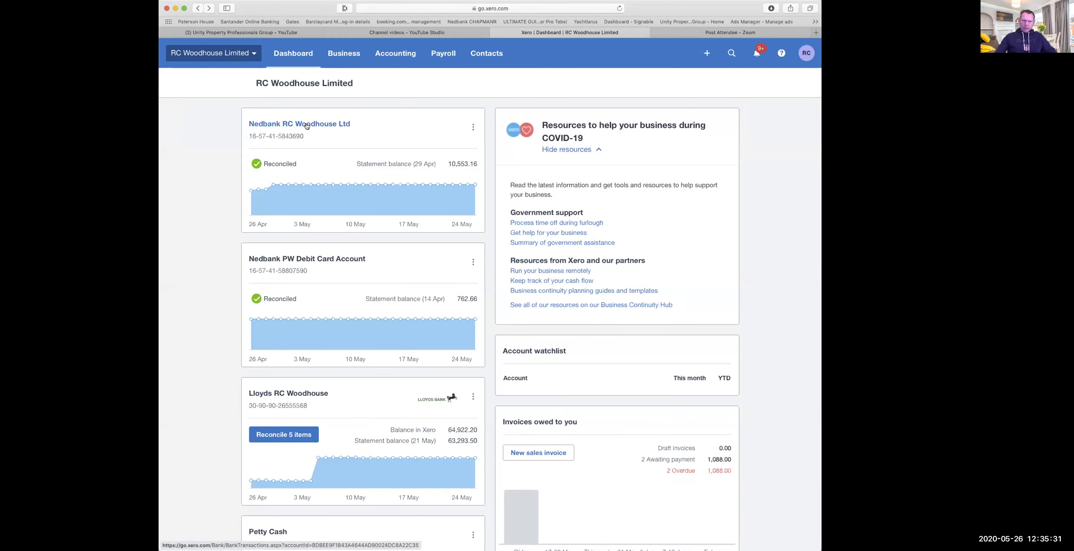
Open the Nedbank RC Woodhouse Ltd account and look through its reconciled account transactions
click(307, 125)
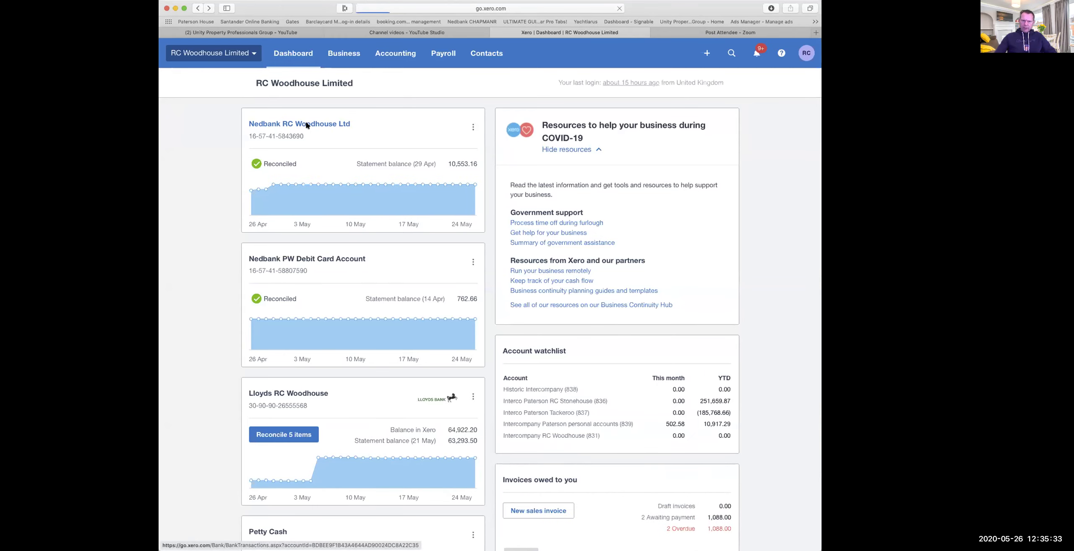
scroll(313, 133, down, 3)
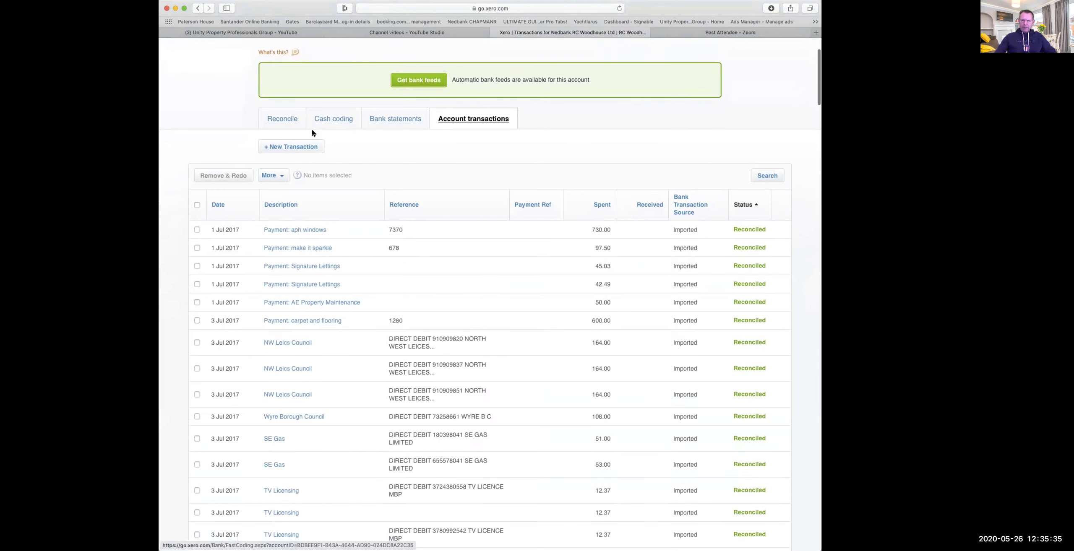
scroll(313, 133, down, 5)
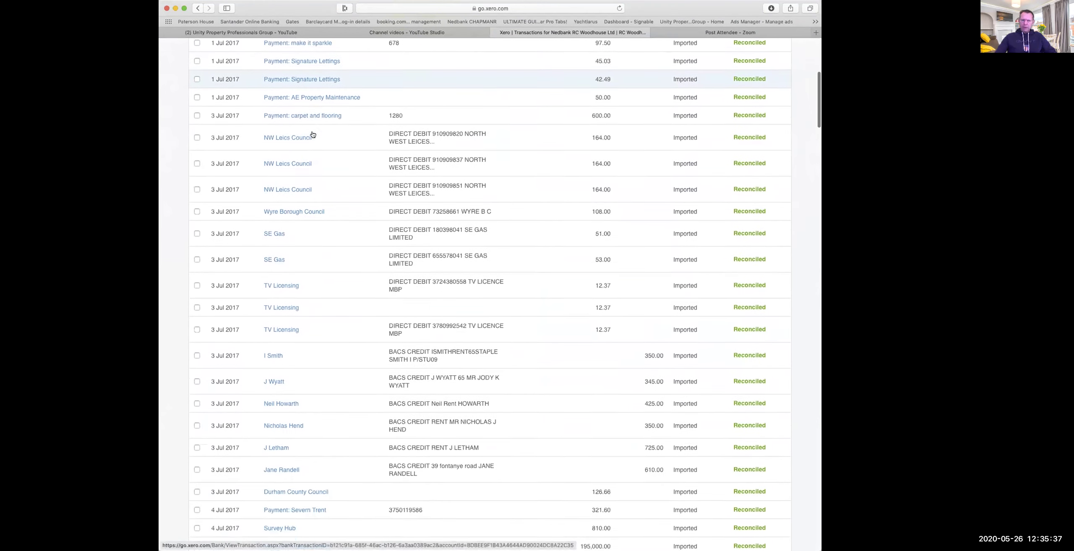
scroll(312, 134, down, 2)
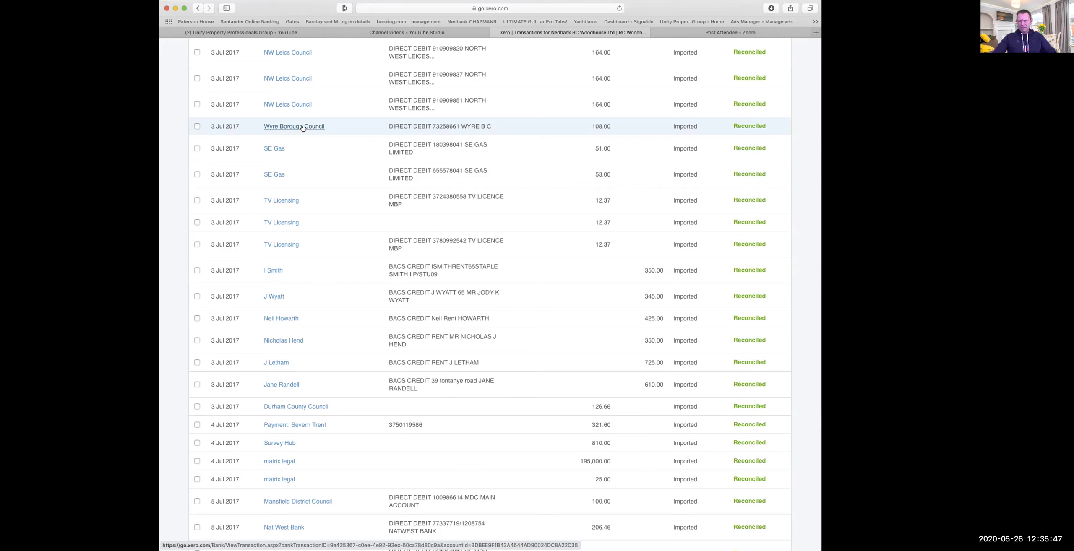
scroll(303, 128, up, 10)
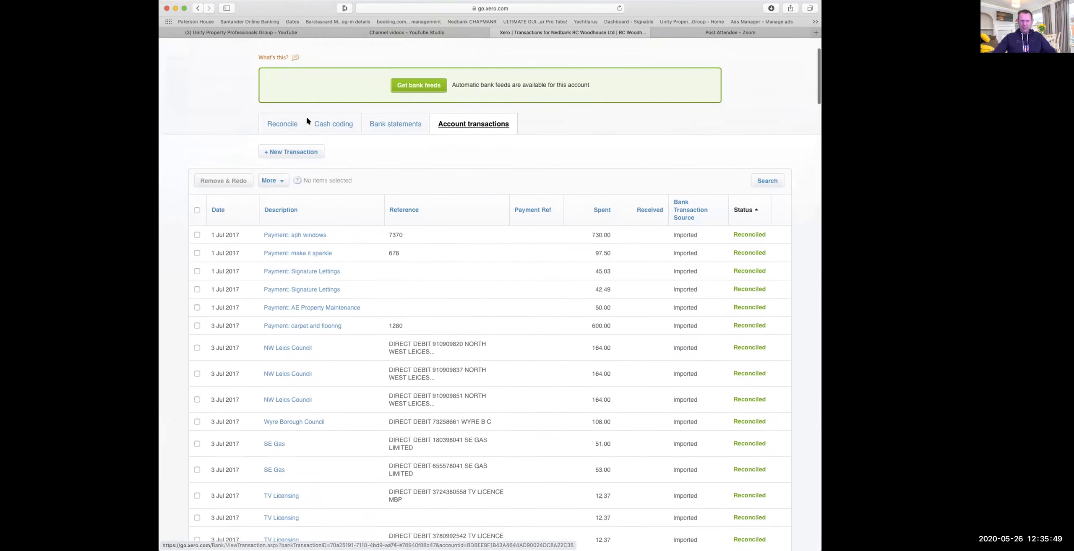
scroll(304, 120, up, 2)
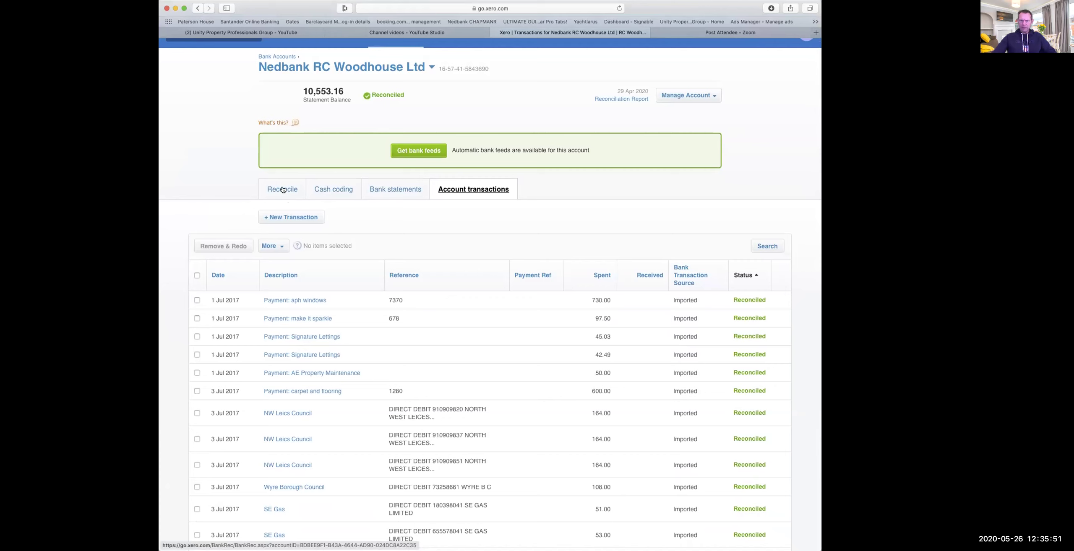
scroll(283, 190, up, 1)
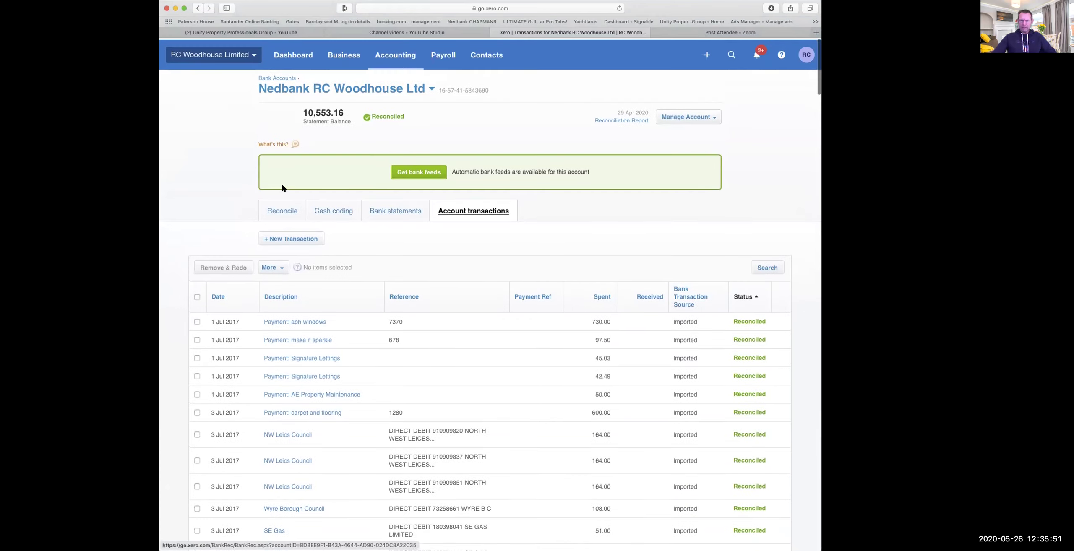
click(432, 87)
click(315, 124)
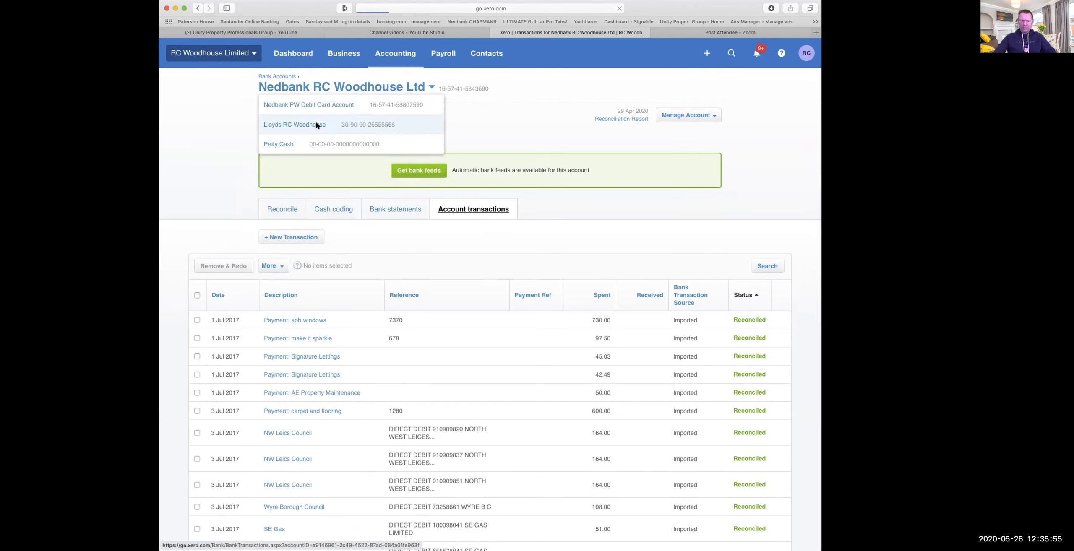
click(293, 160)
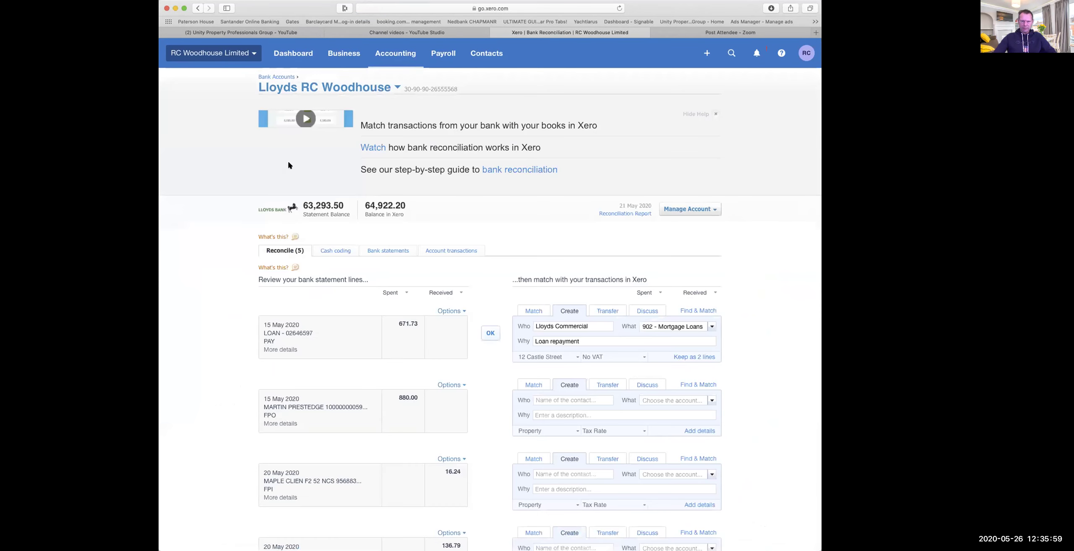
scroll(297, 163, down, 5)
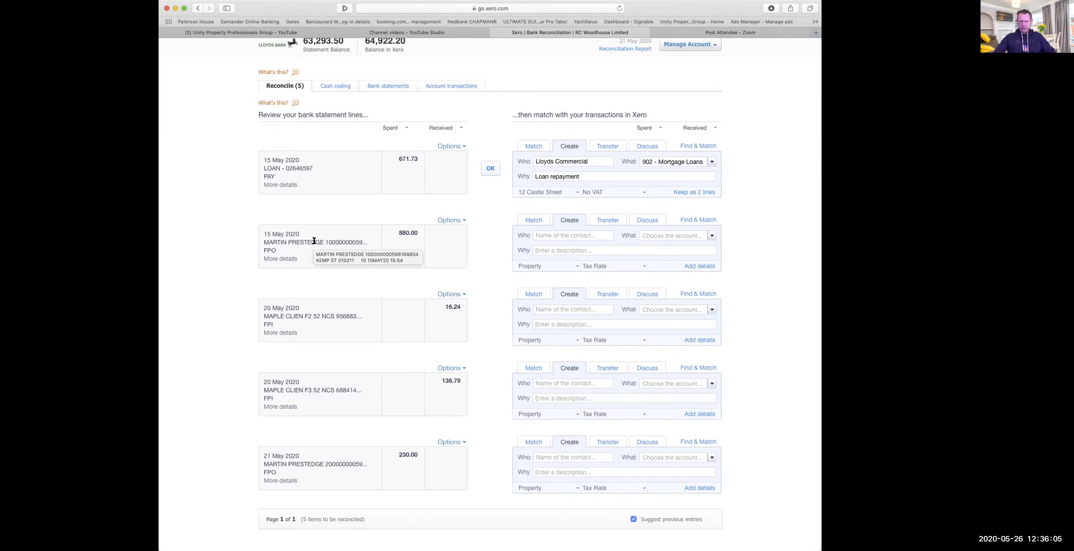
click(279, 258)
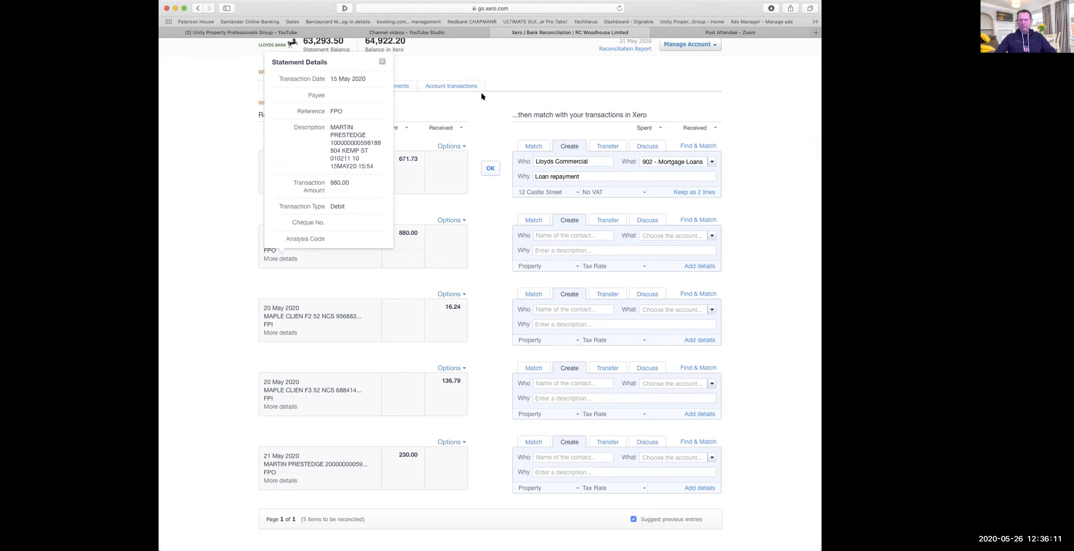
click(382, 62)
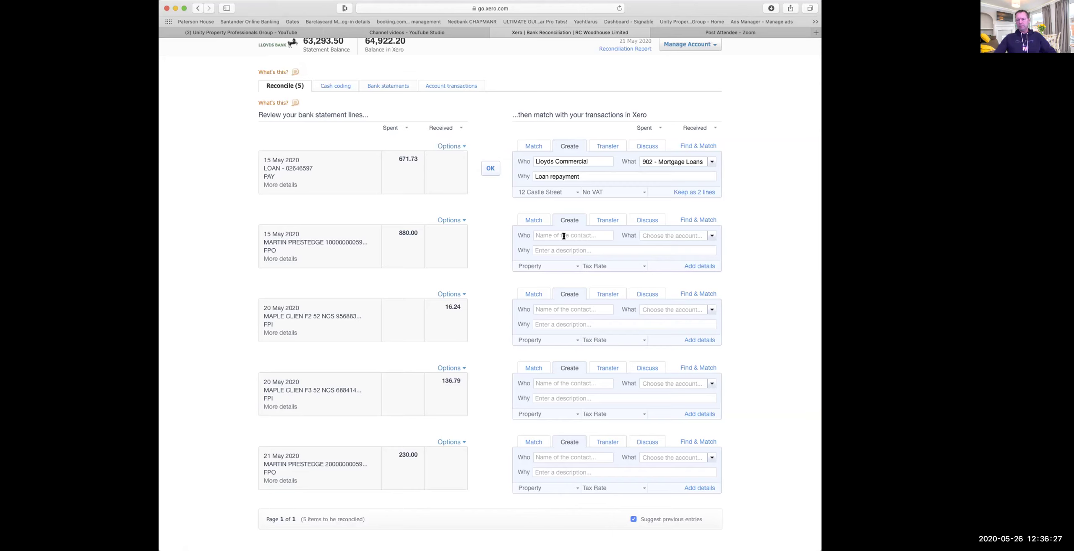
Check the outstanding bills that could match the 880.00 payment, and return that line to creating a new transaction
click(531, 221)
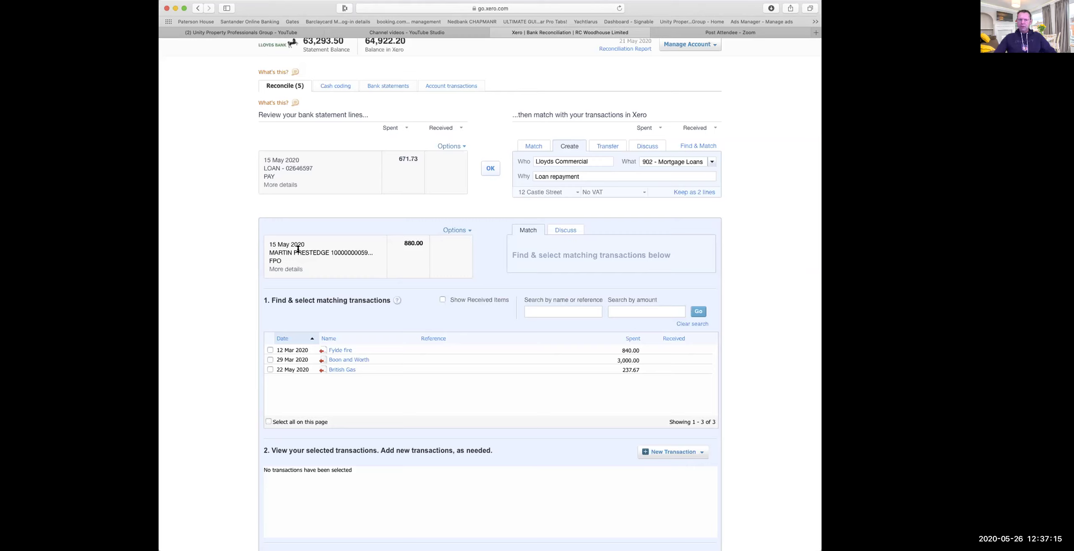
click(278, 88)
scroll(551, 368, down, 5)
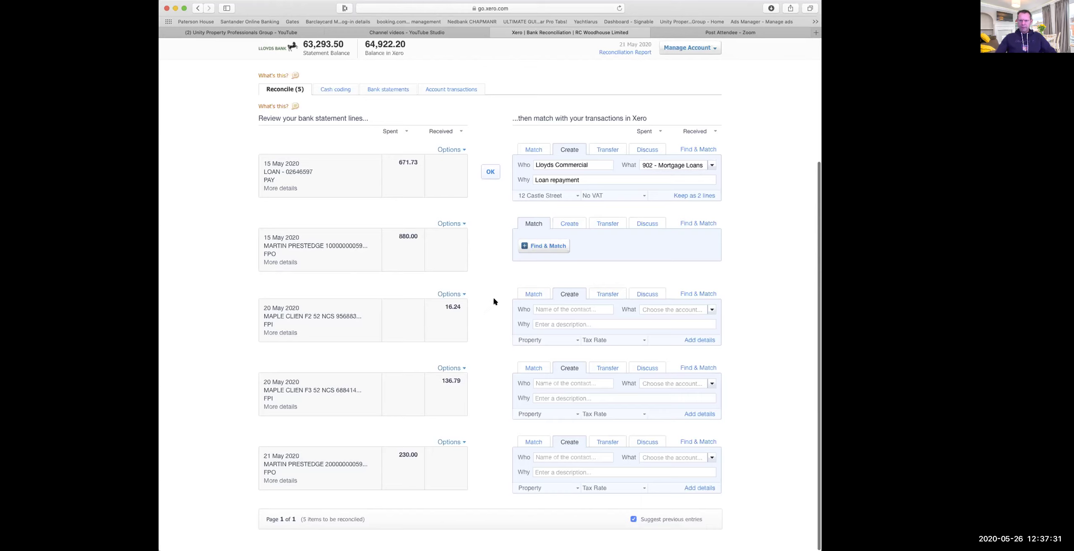
click(568, 226)
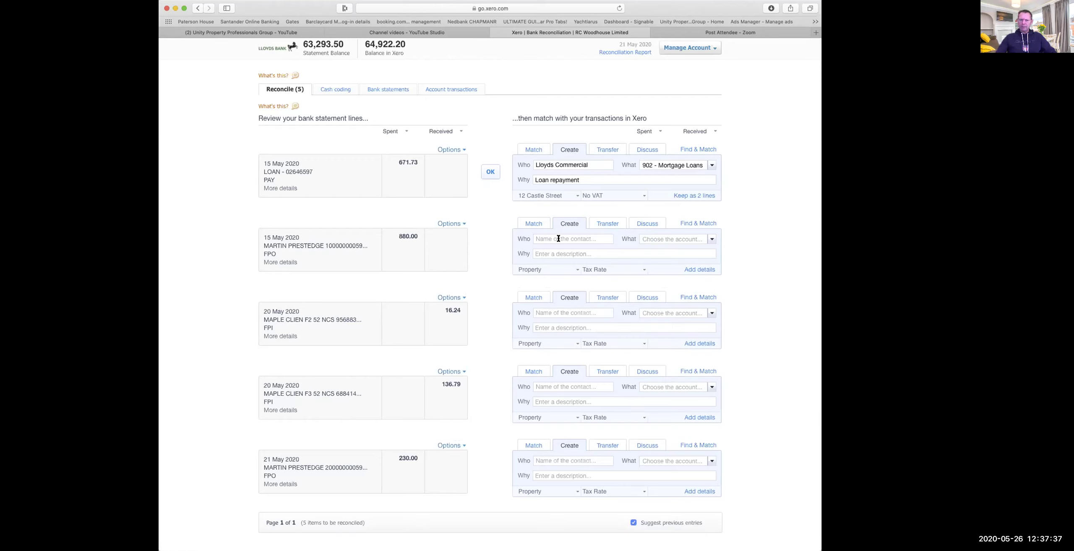
click(566, 238)
click(450, 89)
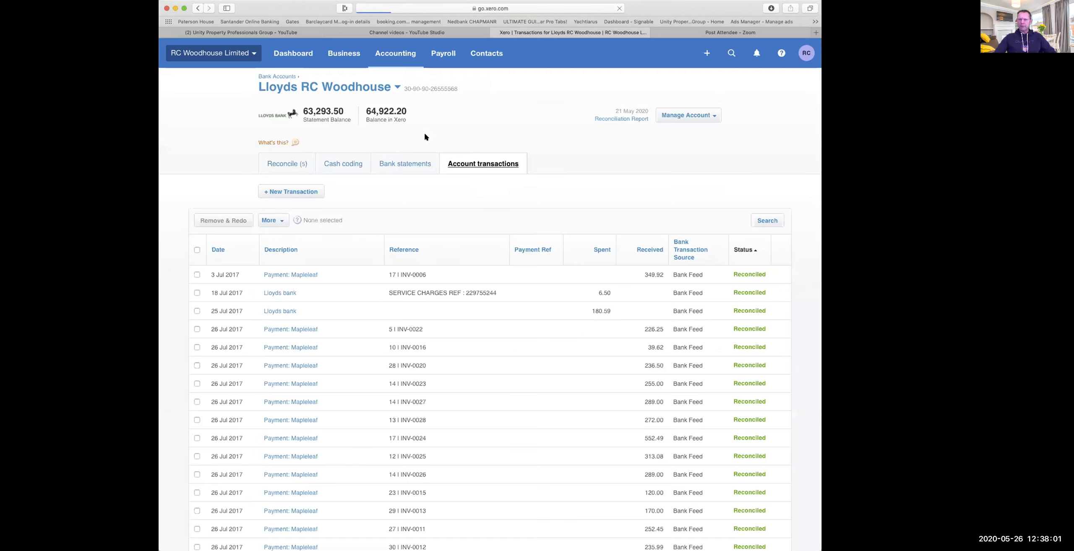
scroll(425, 137, down, 10)
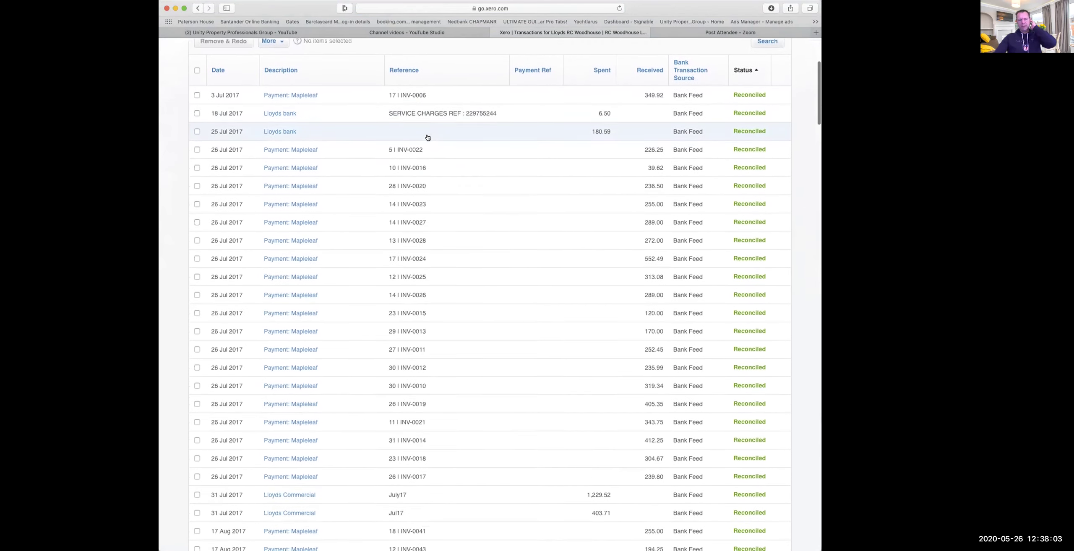
scroll(427, 137, up, 10)
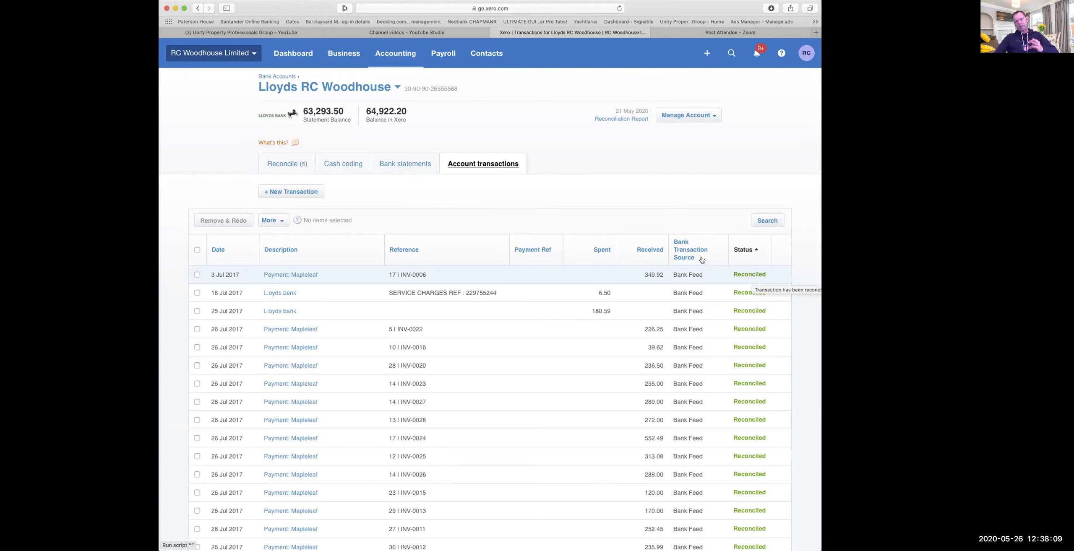
click(290, 166)
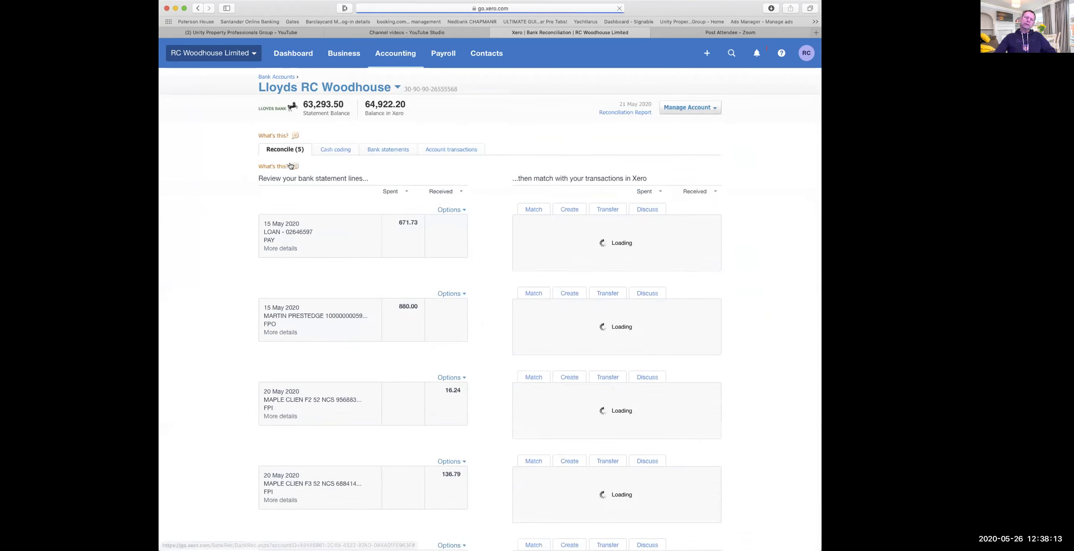
scroll(292, 164, down, 3)
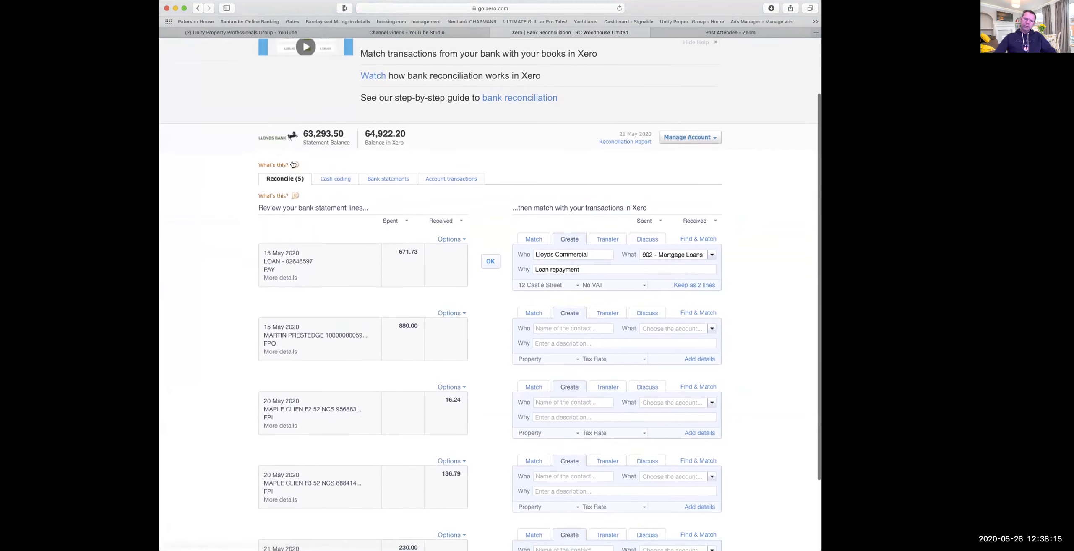
scroll(289, 177, down, 1)
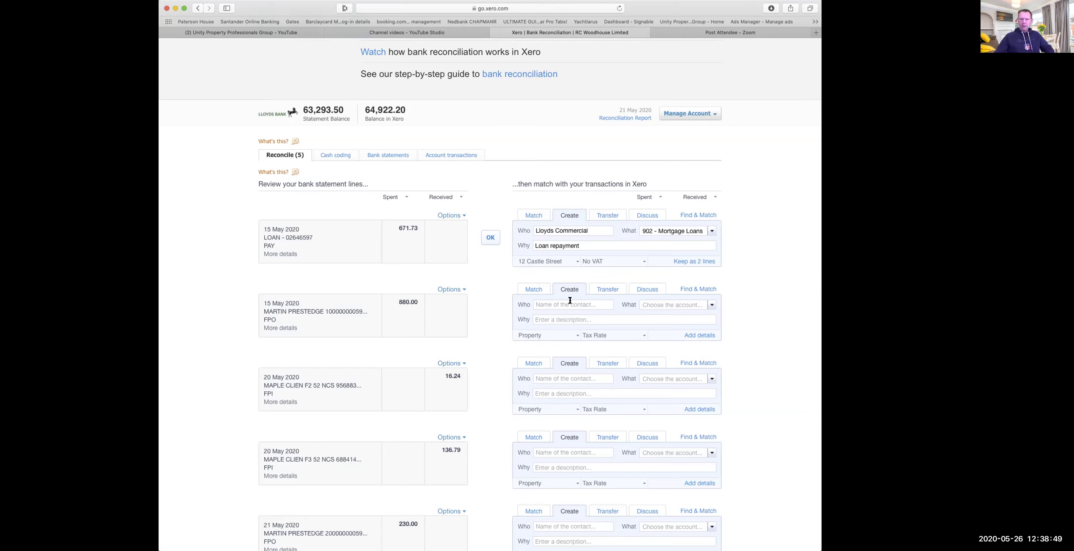
scroll(248, 272, up, 3)
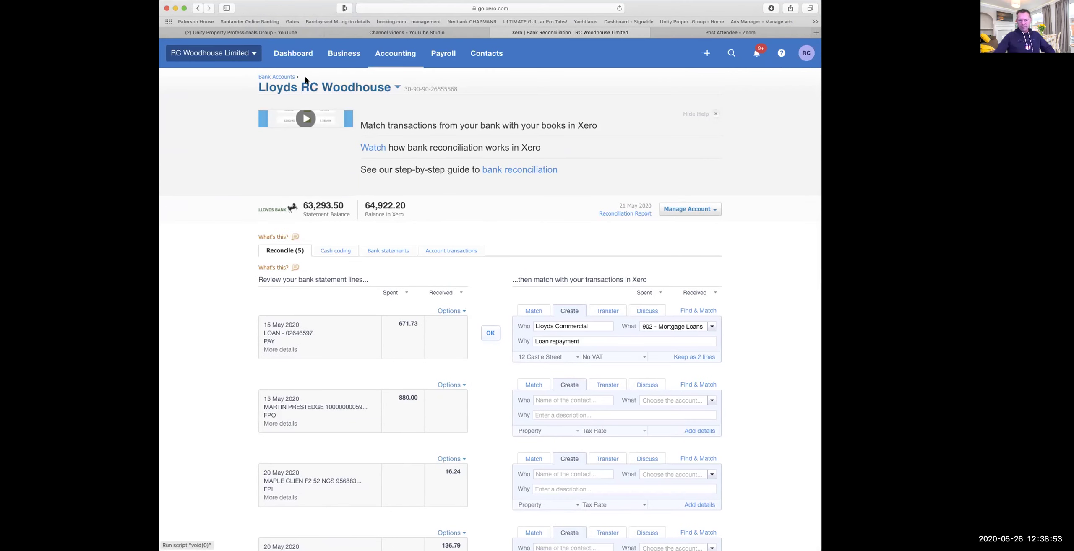
Go back to the dashboard, open the purchases overview from the bills to pay, and bring up all bills
click(293, 56)
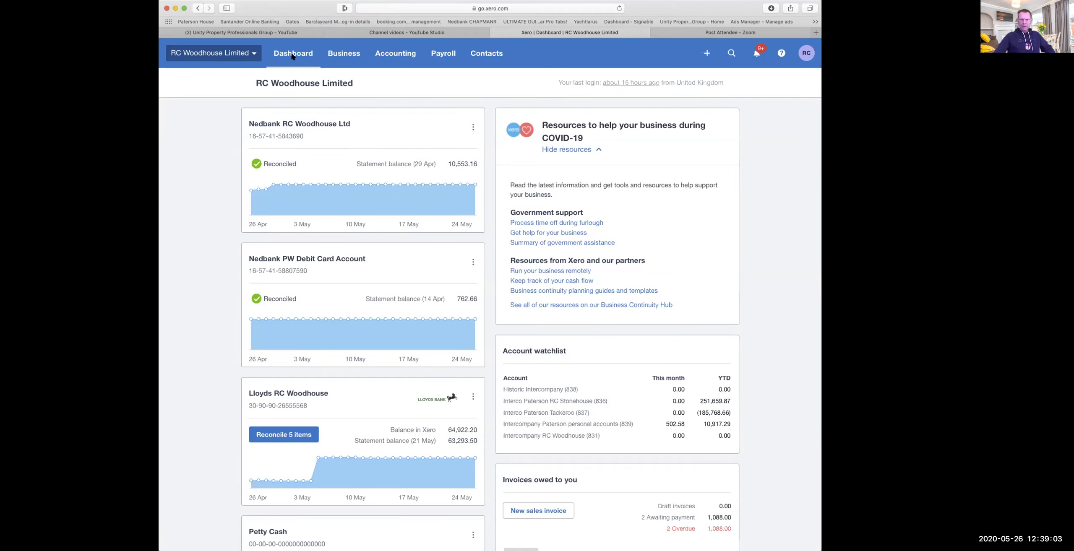
scroll(561, 322, down, 7)
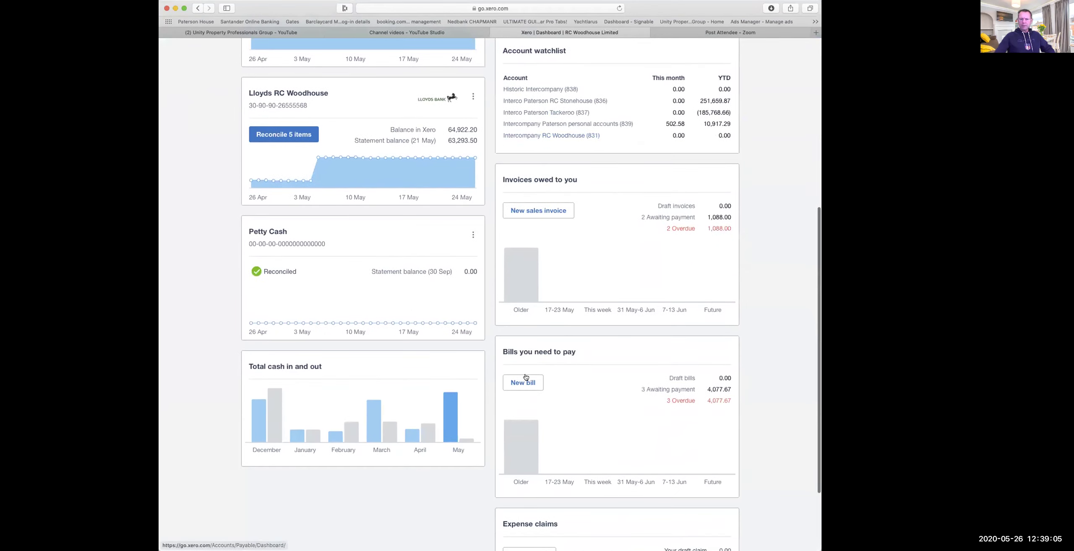
click(526, 353)
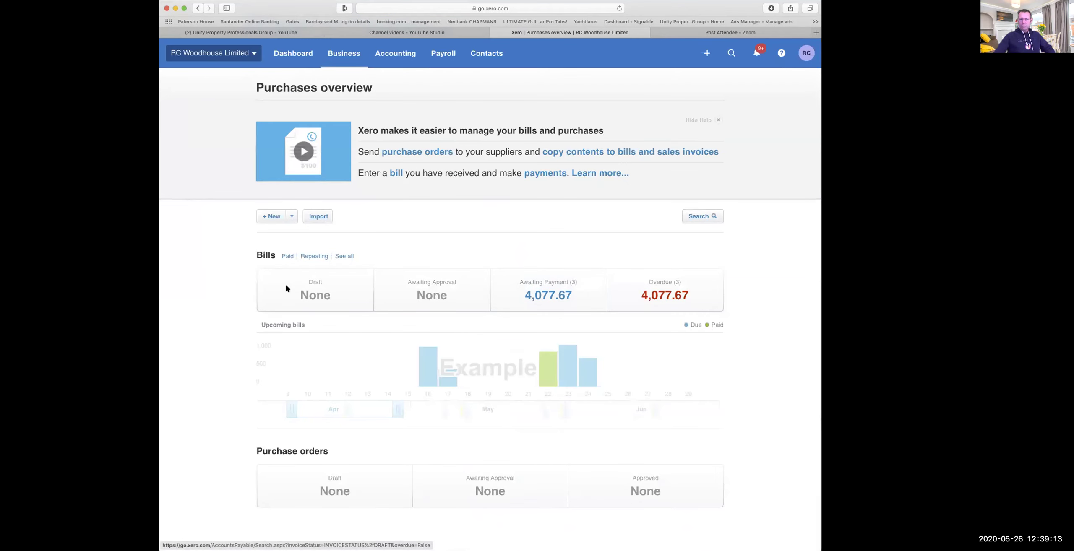
click(345, 258)
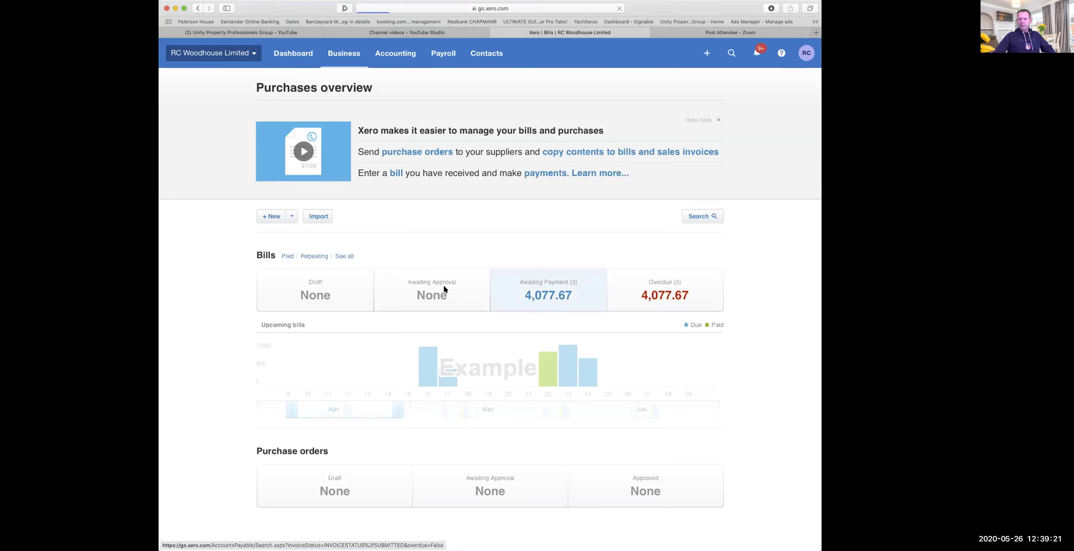
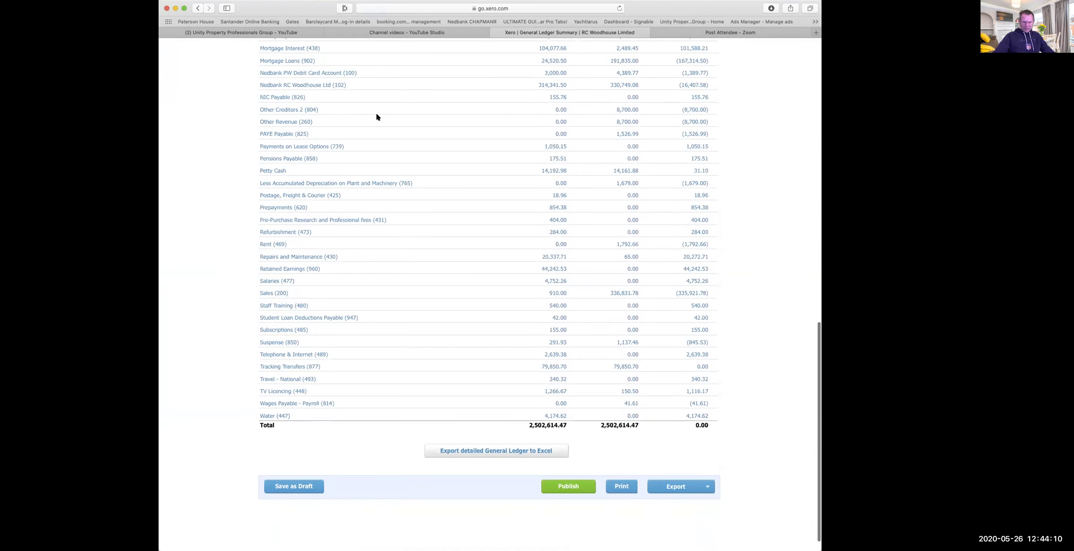
Examine the Suspense (850) line near the end of the General Ledger Summary
scroll(372, 350, right, 2)
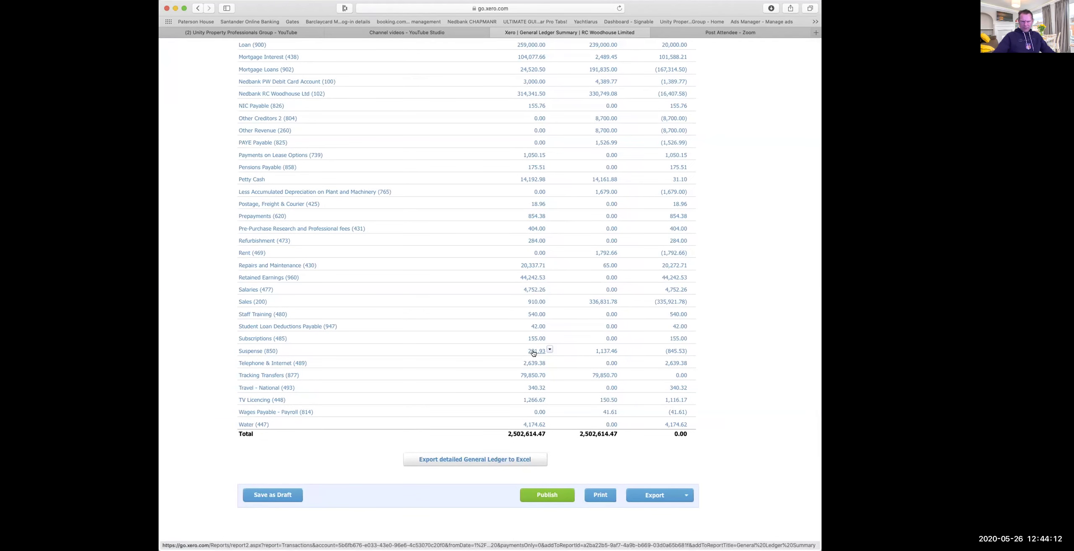
scroll(418, 310, left, 2)
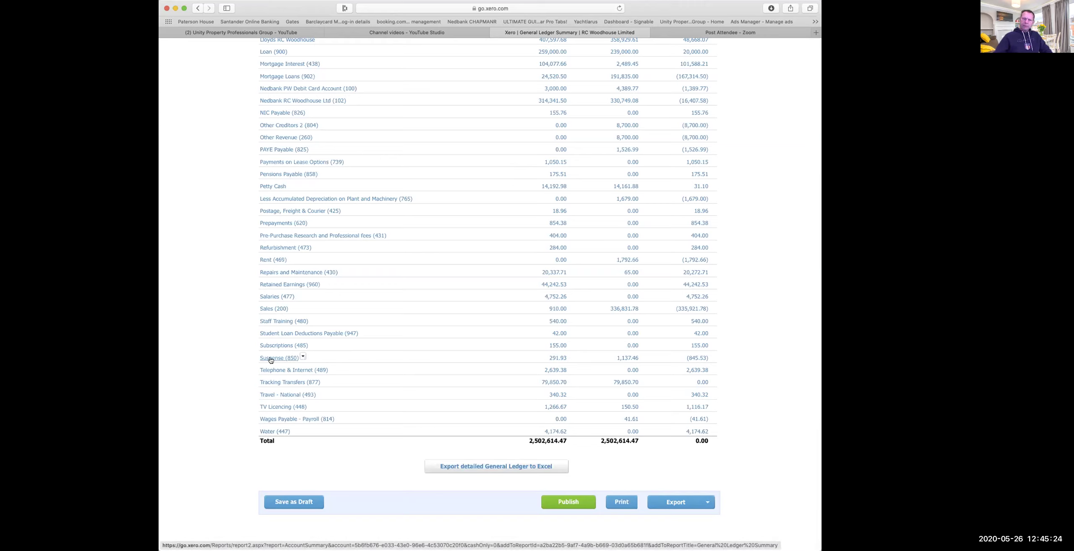
scroll(272, 360, up, 2)
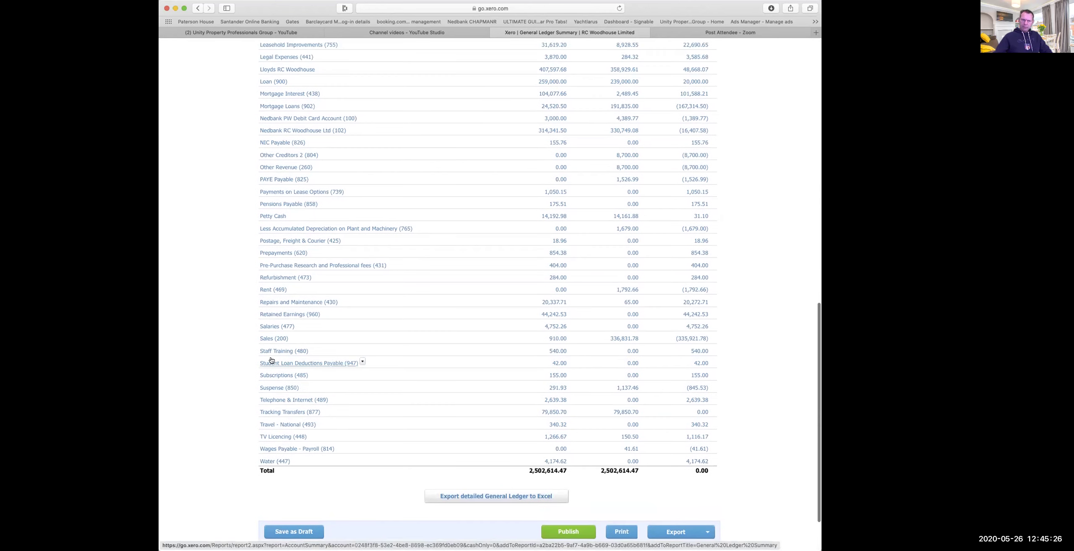
scroll(271, 360, down, 2)
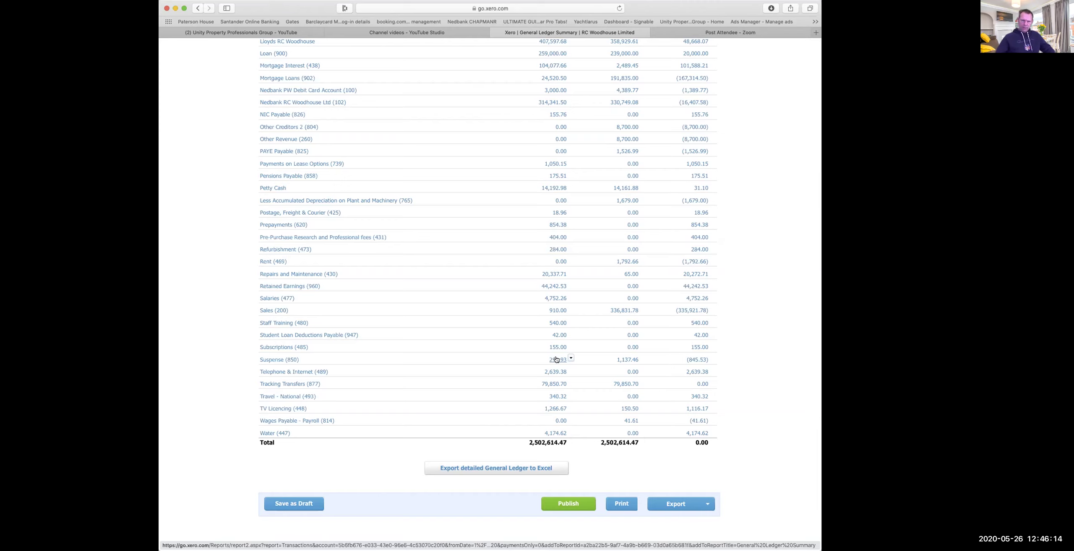
Read through the full account list of the General Ledger Summary for 1 January 2019 to 31 May 2020
scroll(509, 320, up, 5)
scroll(503, 301, up, 7)
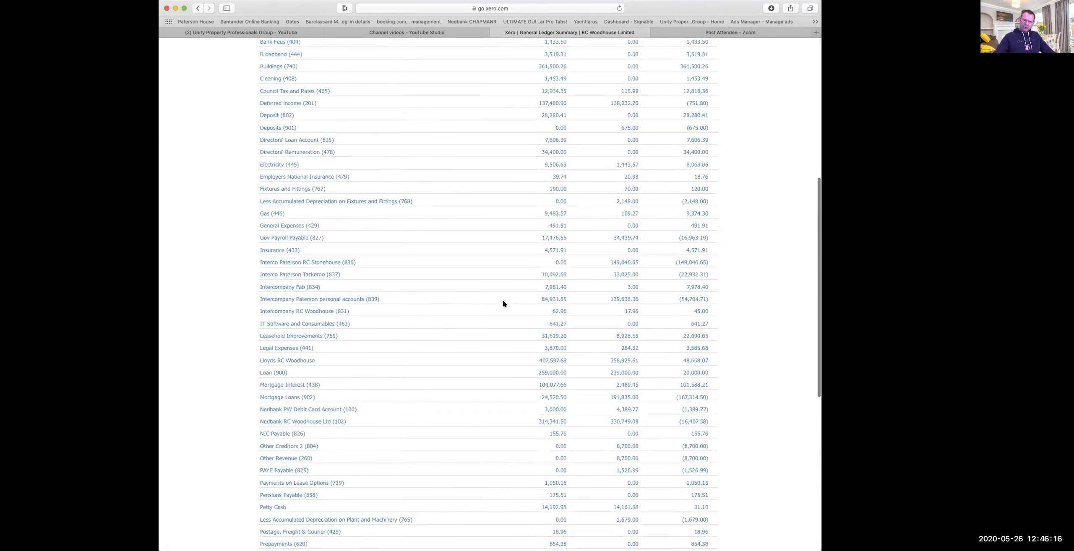
scroll(502, 301, down, 8)
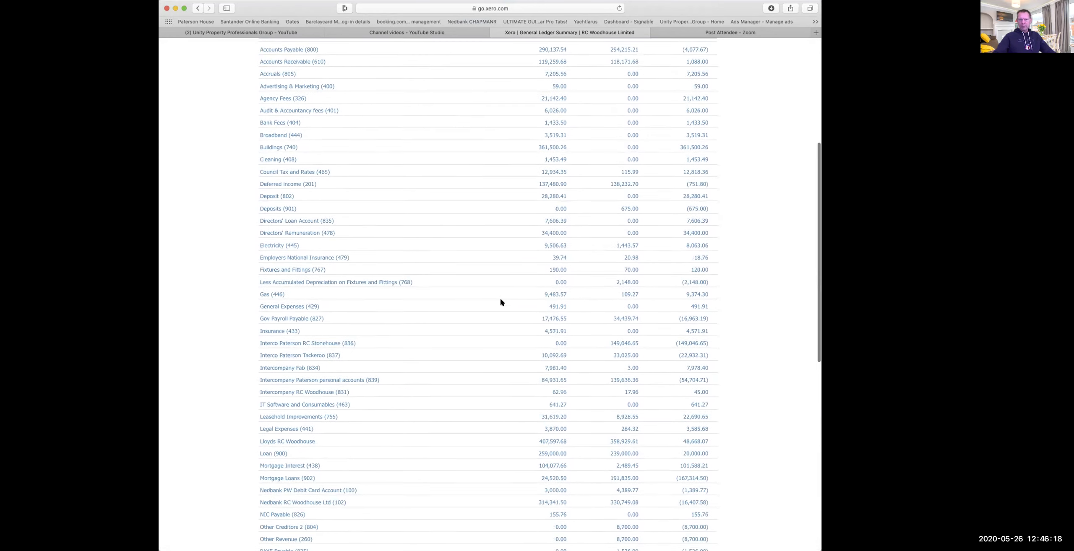
scroll(500, 302, down, 2)
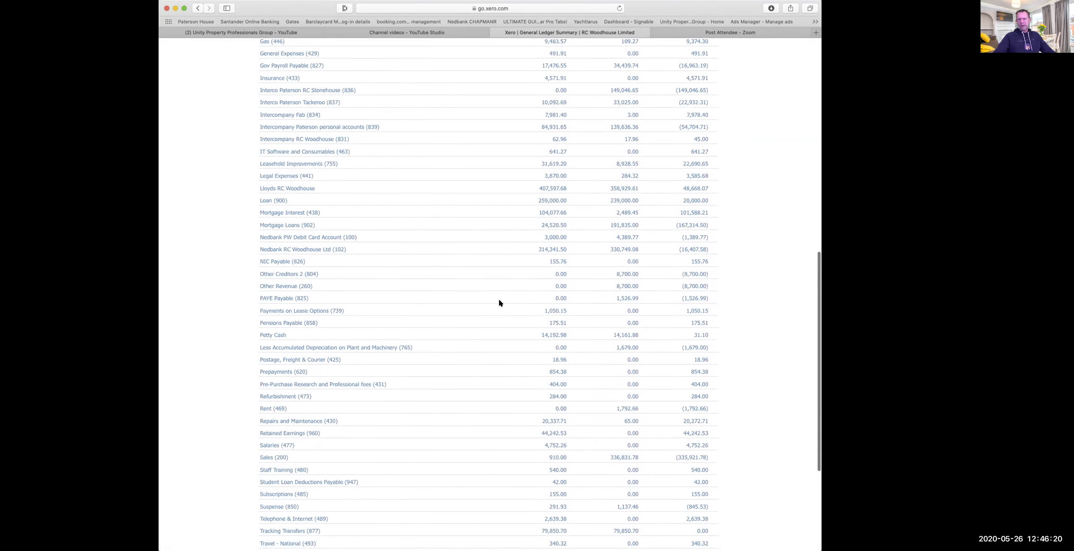
scroll(499, 303, down, 2)
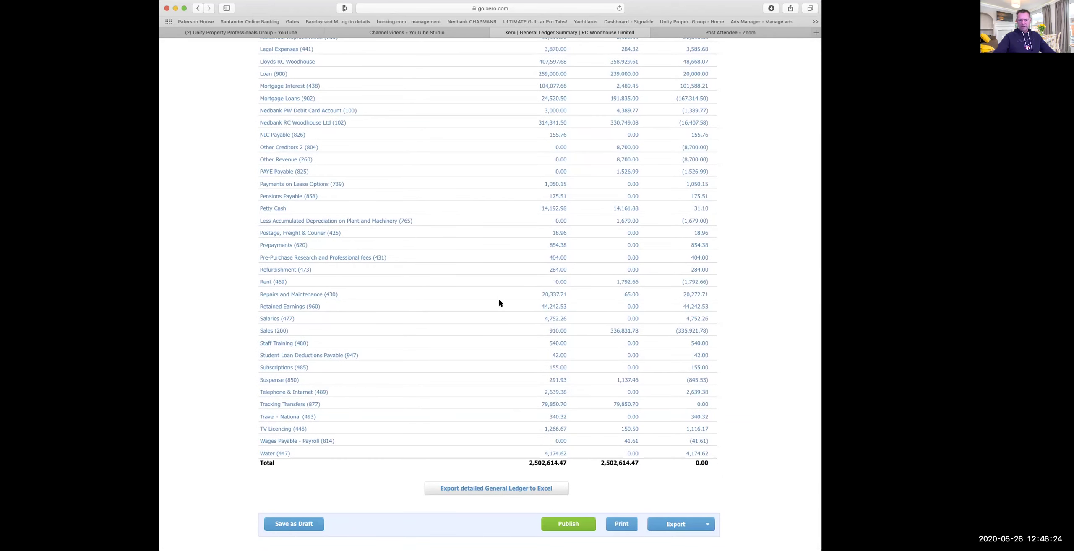
scroll(499, 300, up, 4)
scroll(499, 302, up, 7)
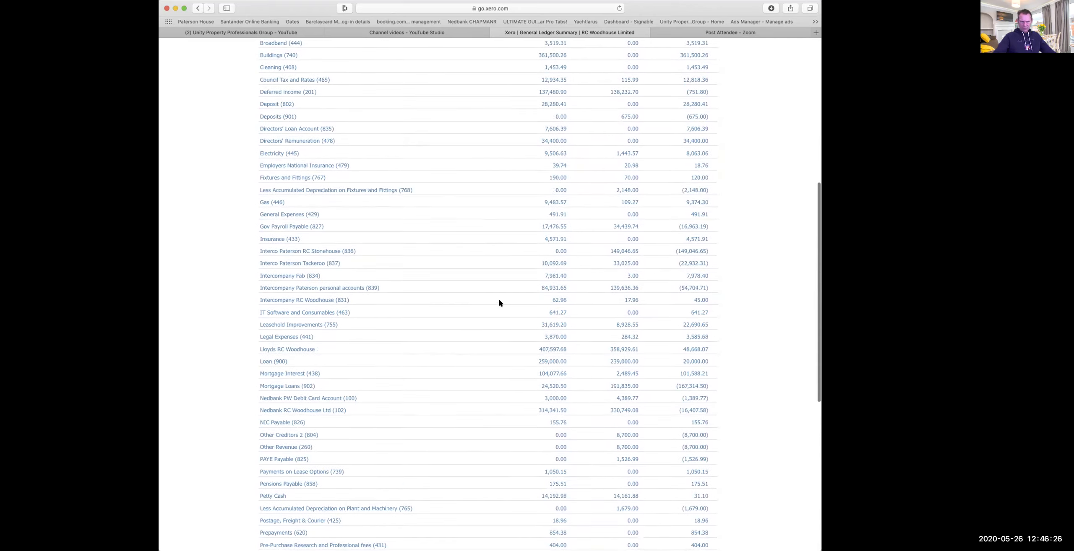
scroll(499, 303, up, 4)
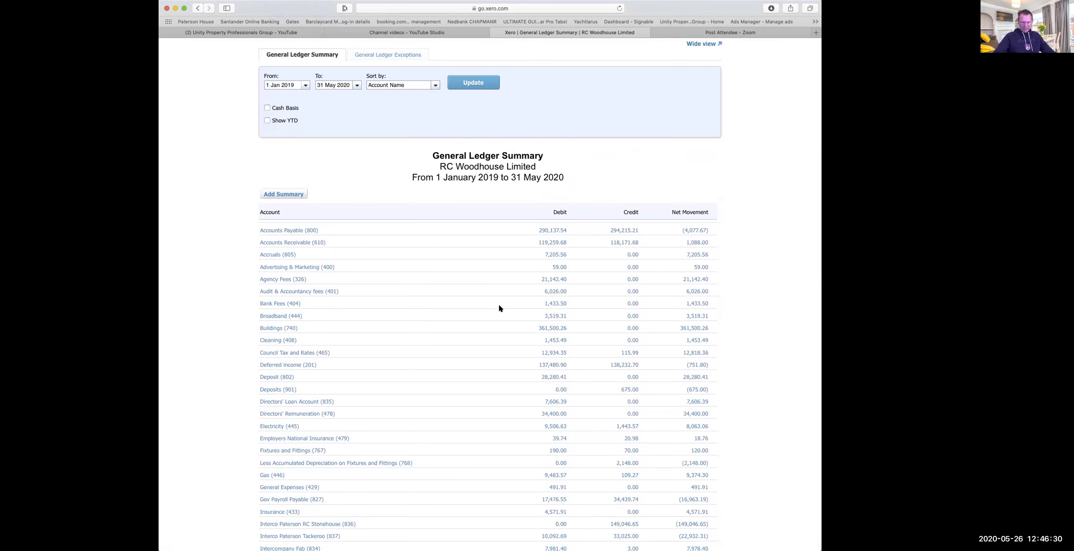
Open the debit transactions behind Broadband (444) and list them with 200 items per page
click(554, 317)
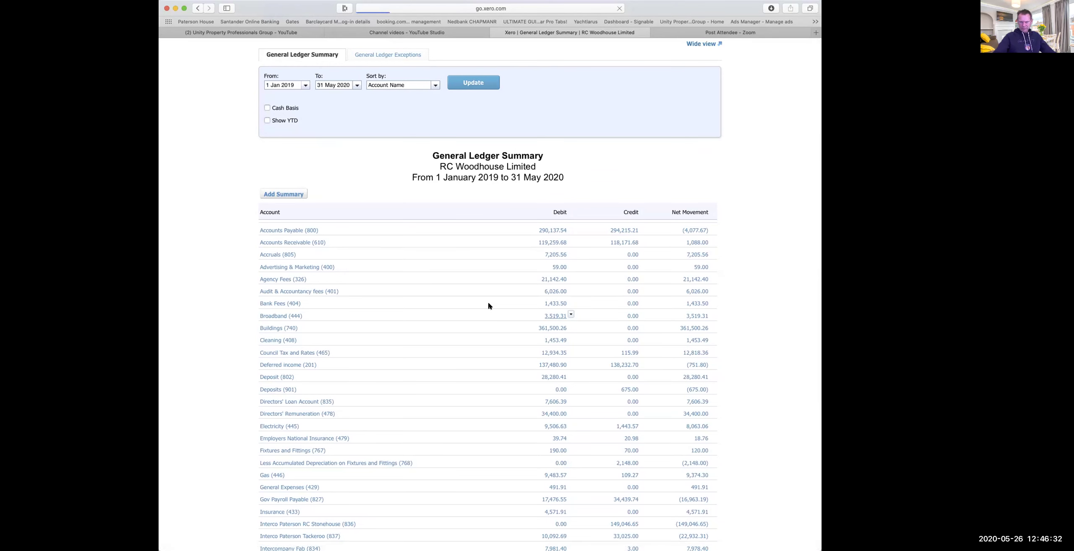
scroll(488, 306, down, 5)
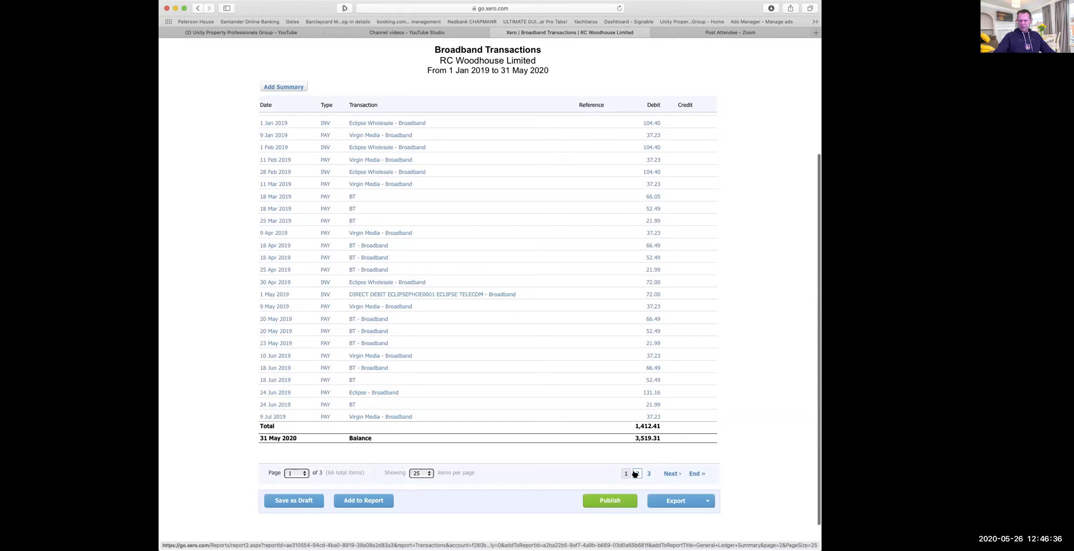
click(427, 474)
click(419, 499)
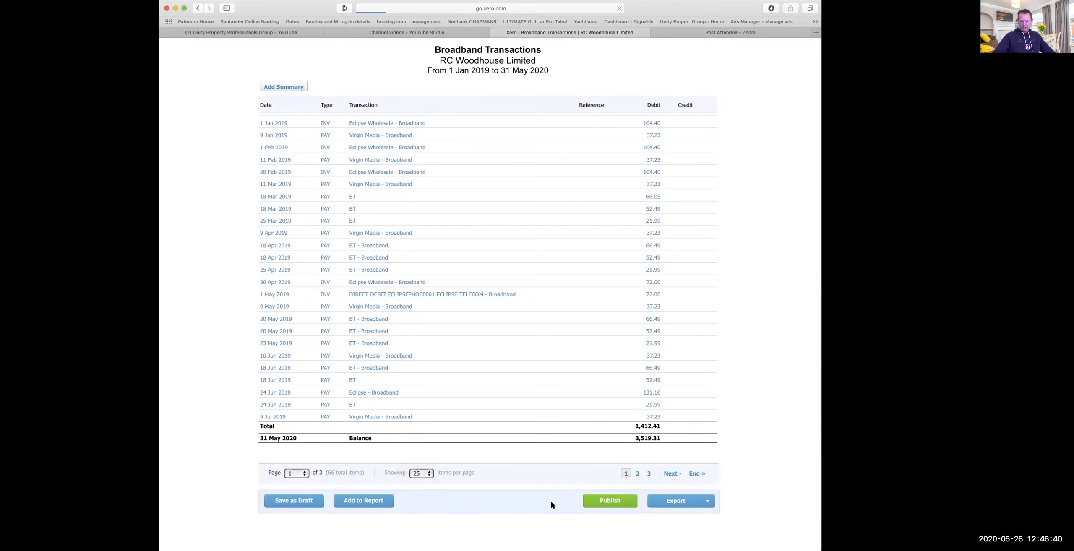
scroll(518, 460, down, 4)
scroll(516, 463, down, 12)
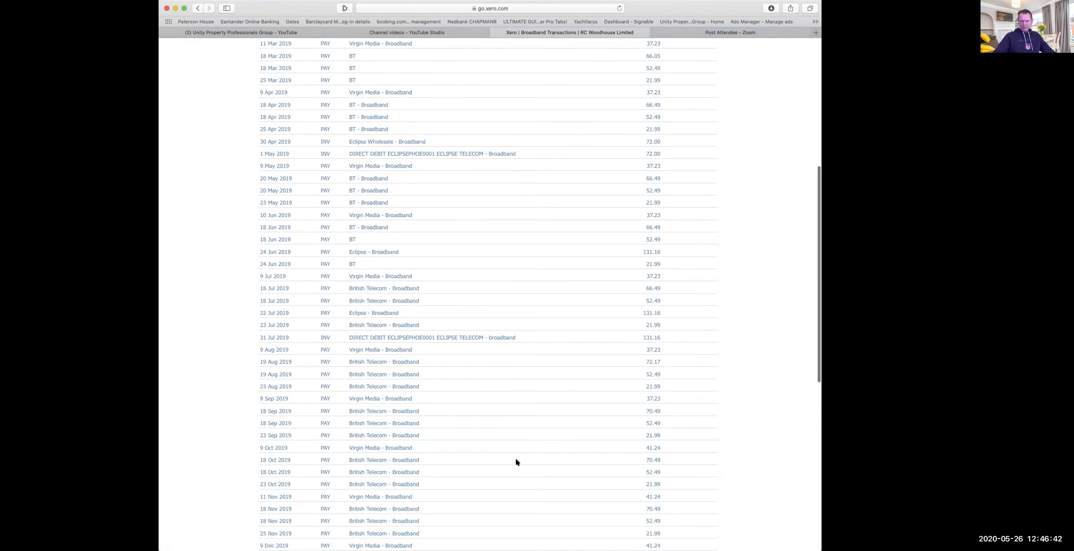
scroll(516, 462, up, 15)
scroll(515, 458, up, 2)
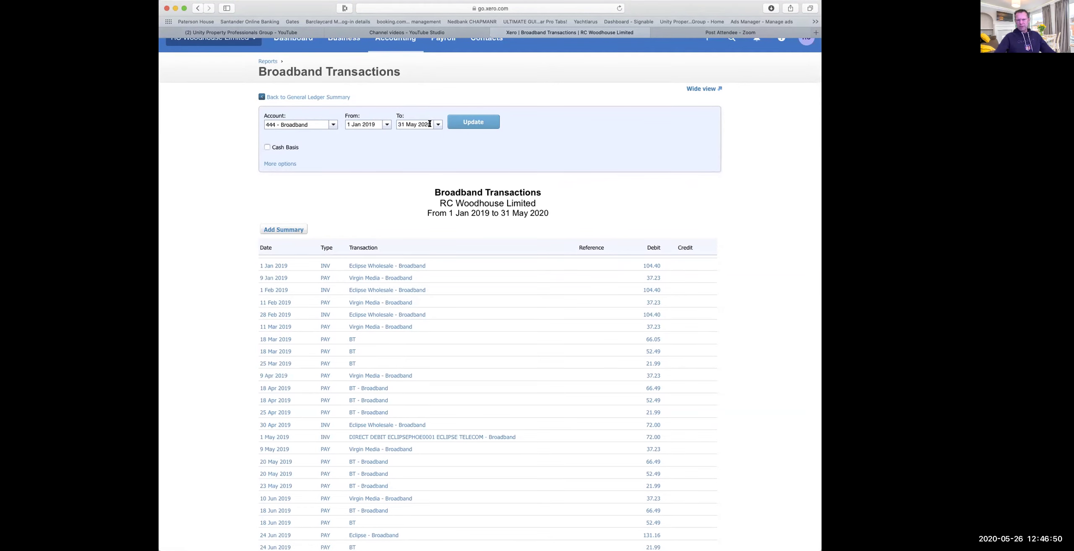
Open the 66.49 BT - Broadband payment dated 18 Jun 2019 to view its coding, and return to the Broadband transactions
scroll(510, 307, down, 5)
scroll(506, 309, down, 5)
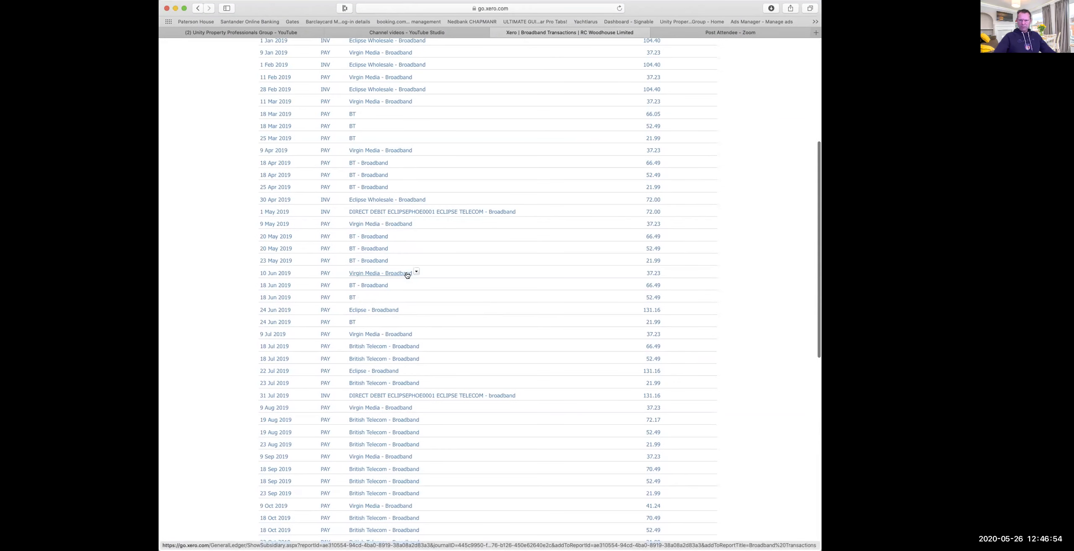
scroll(564, 289, down, 2)
click(374, 242)
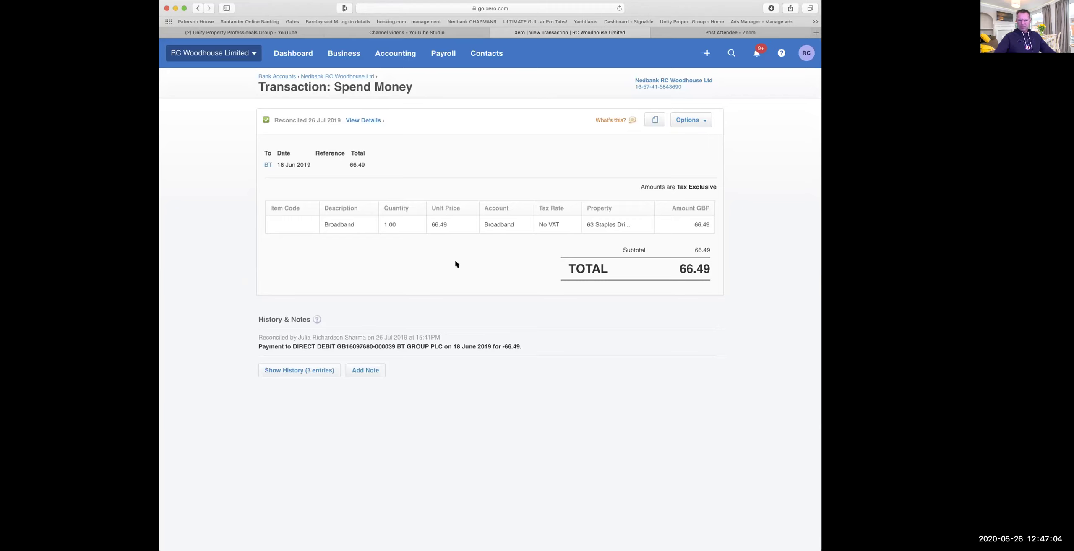
click(197, 8)
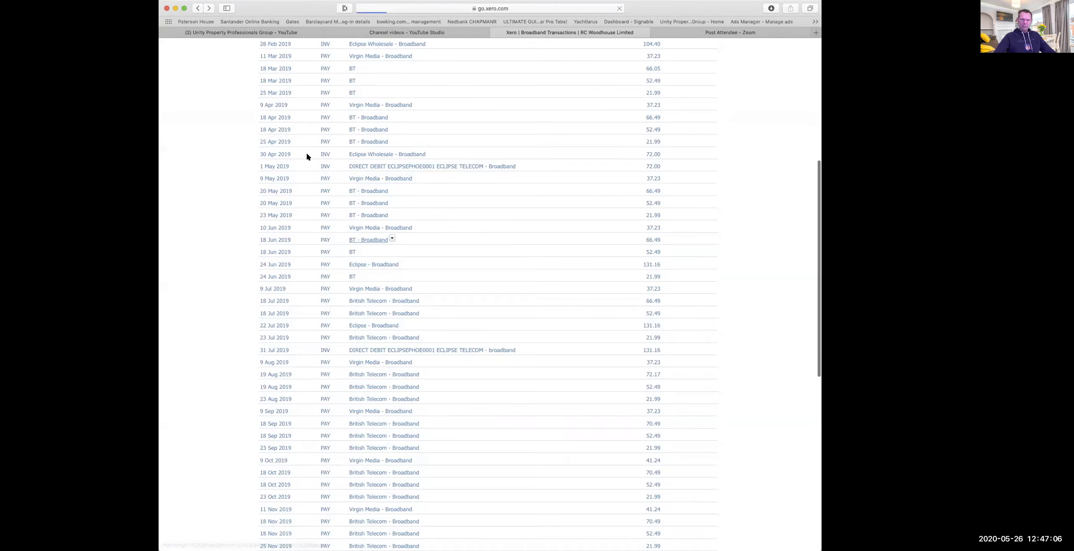
Review the remaining Broadband transactions, view the Eclipse Wholesale bill dated 1 Jan 2019, and return to the report
scroll(379, 240, down, 10)
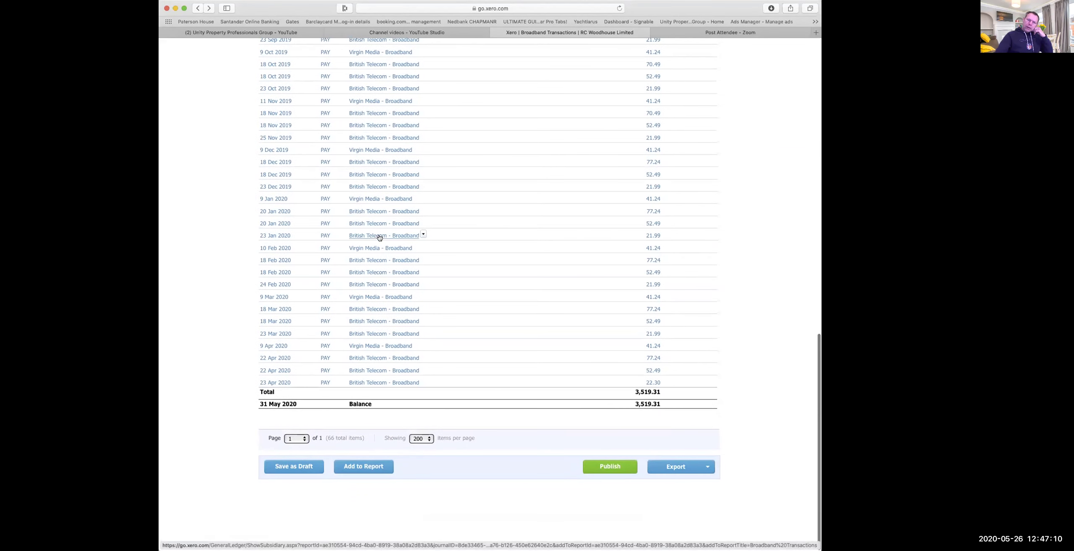
scroll(416, 203, up, 8)
scroll(416, 203, up, 8)
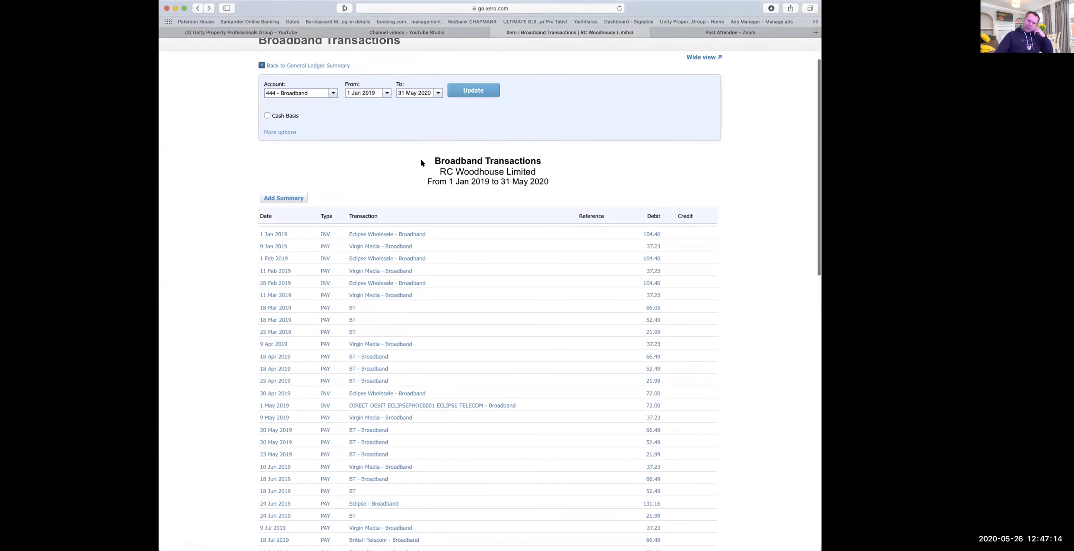
scroll(402, 170, up, 2)
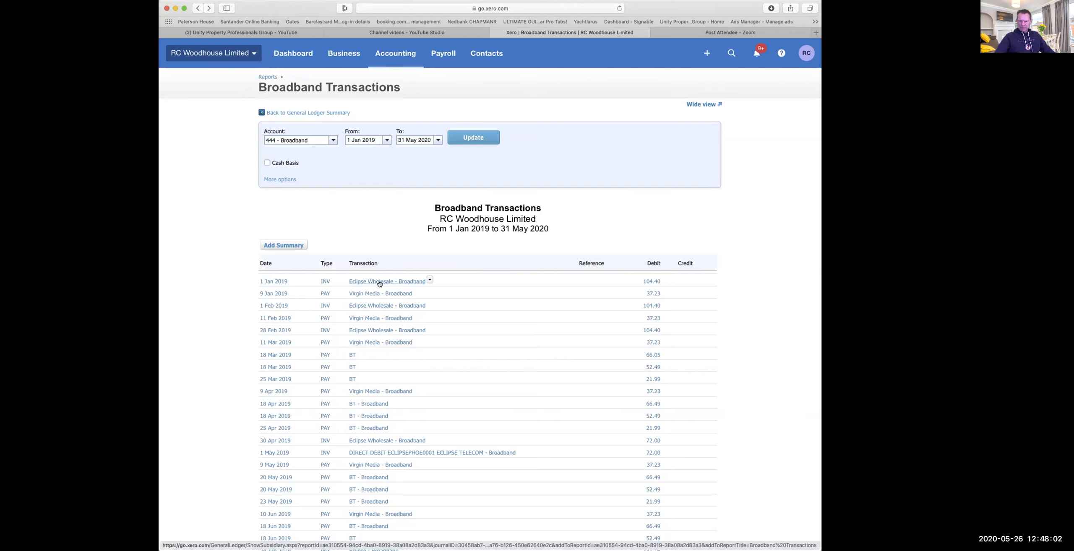
click(362, 280)
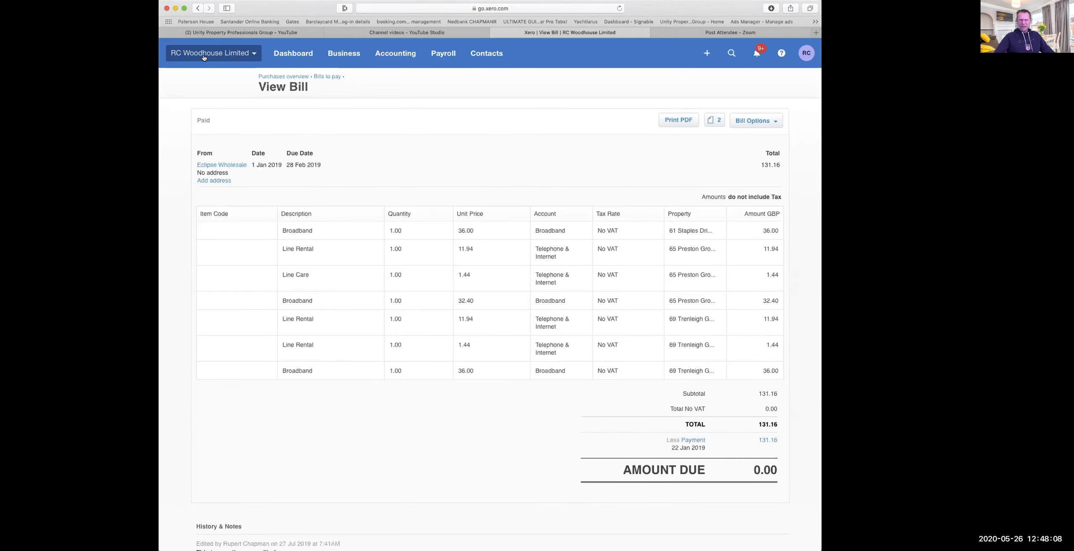
click(198, 9)
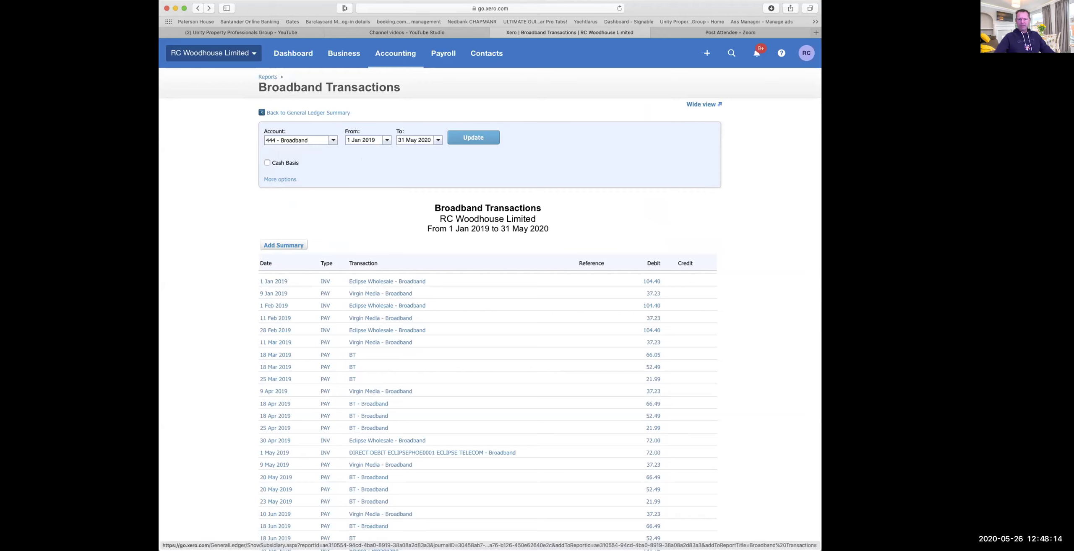
Open the 66.49 British Telecom - Broadband payment dated 18 Jul 2019 to view its coding, and return to the Broadband transactions
click(334, 141)
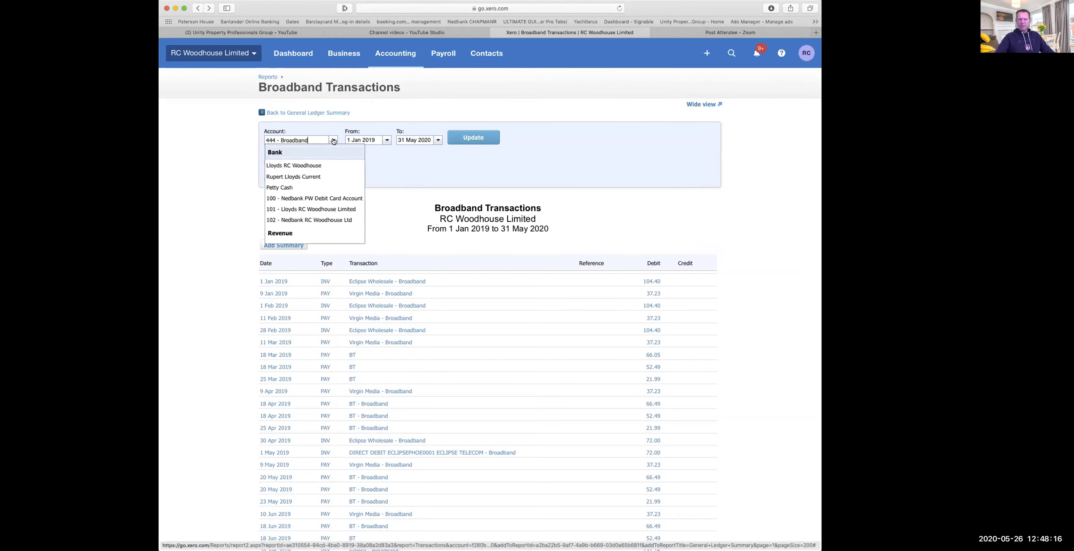
click(415, 171)
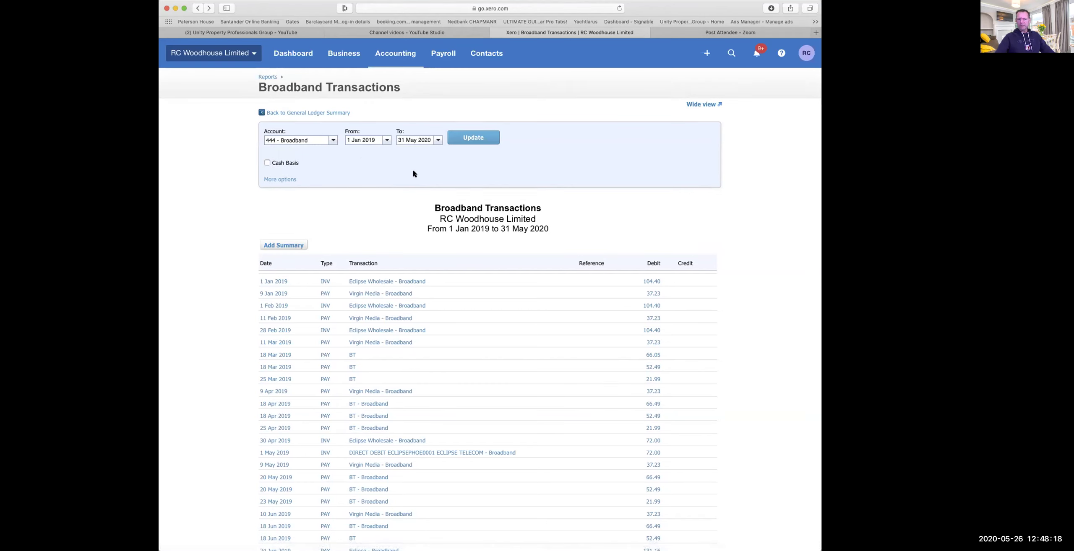
scroll(402, 323, down, 5)
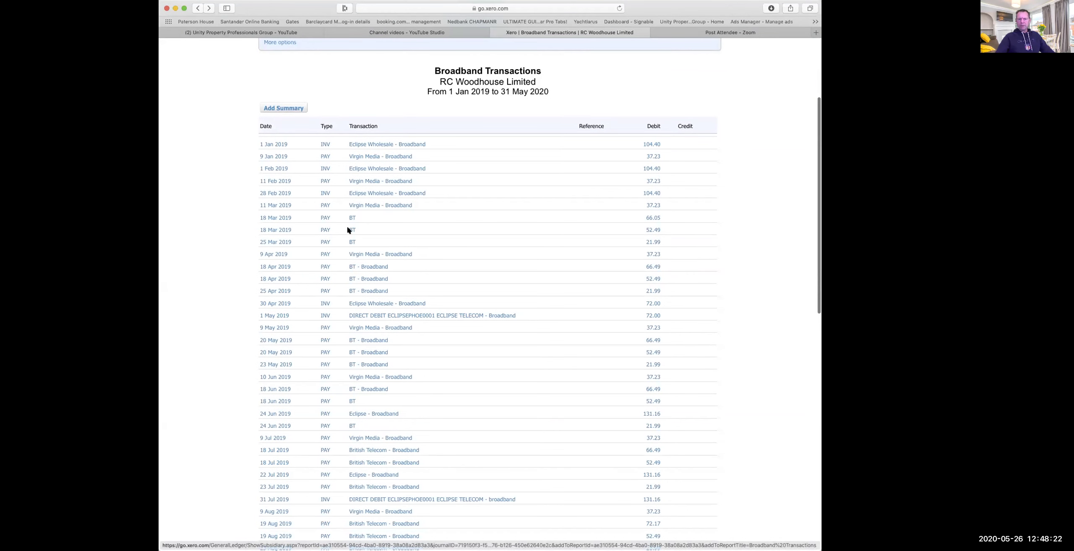
scroll(402, 402, down, 4)
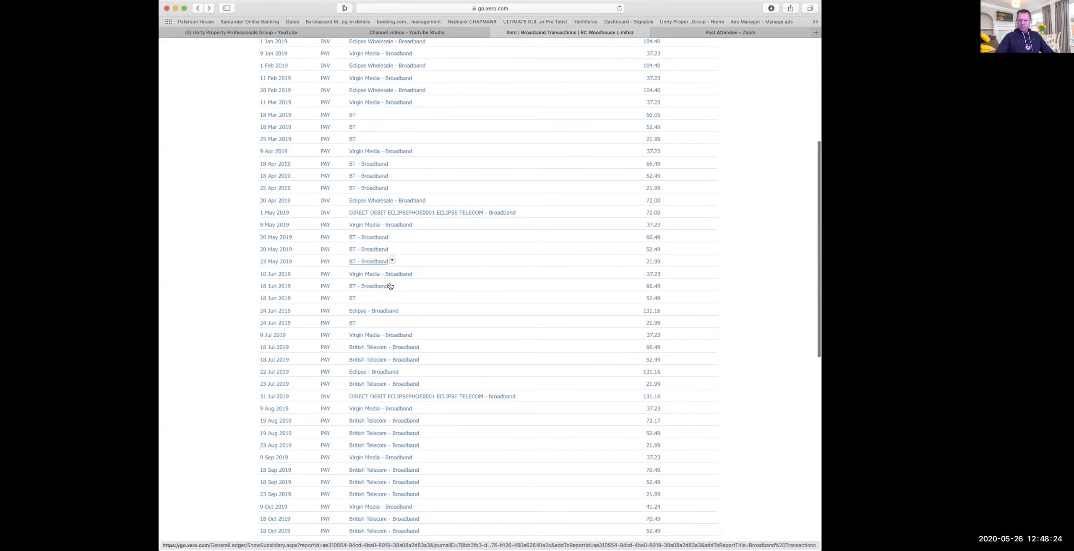
click(356, 345)
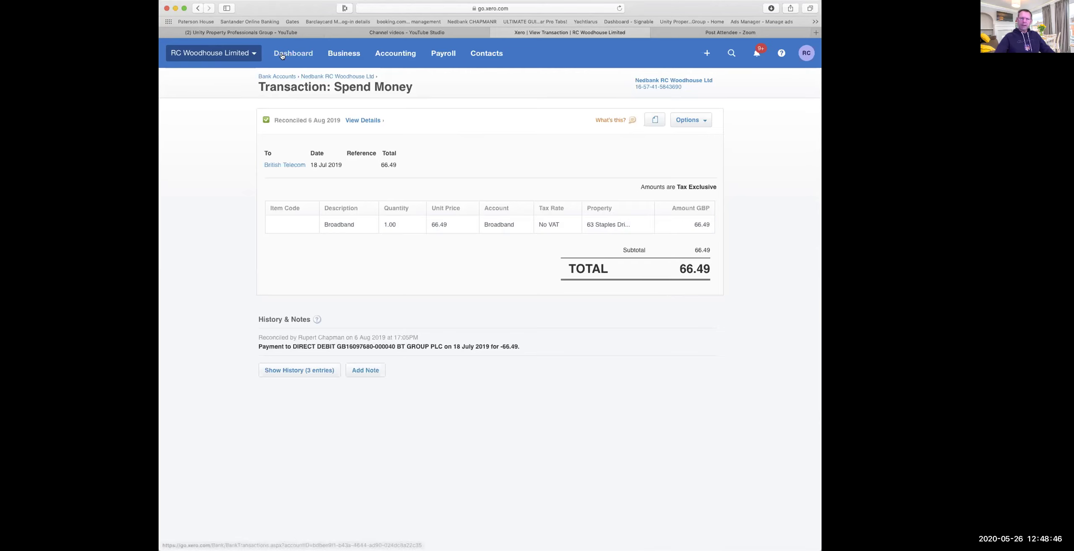
click(197, 10)
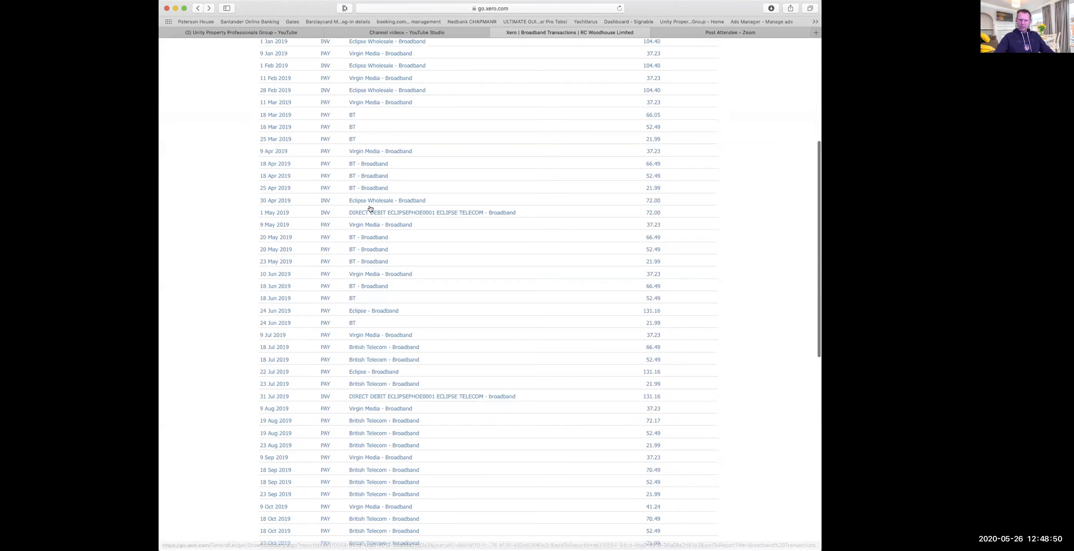
Examine the dates, types and debit amounts of the Broadband transactions from 1 Jan 2019 to 31 May 2020
scroll(340, 275, up, 5)
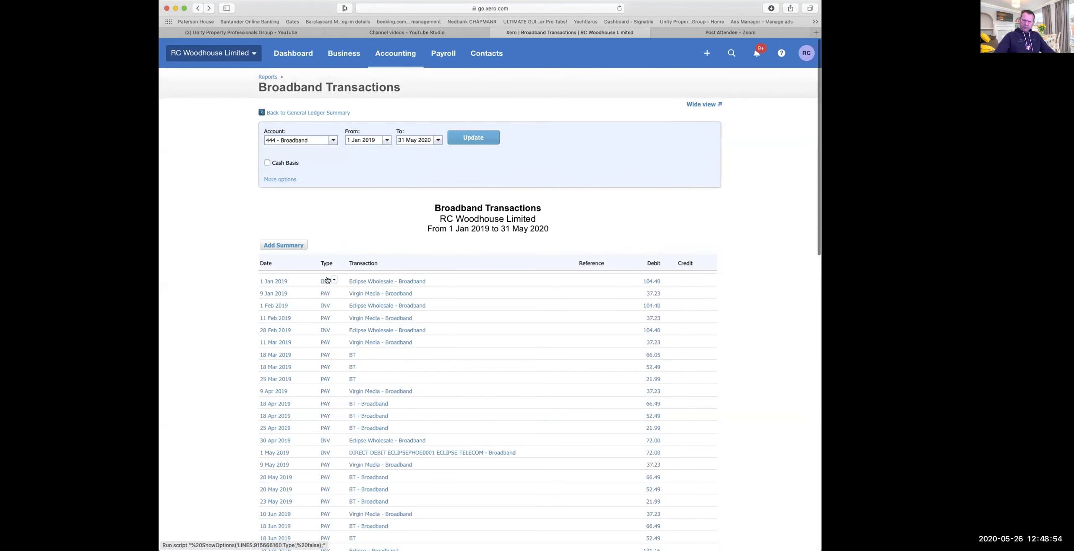
scroll(327, 280, down, 3)
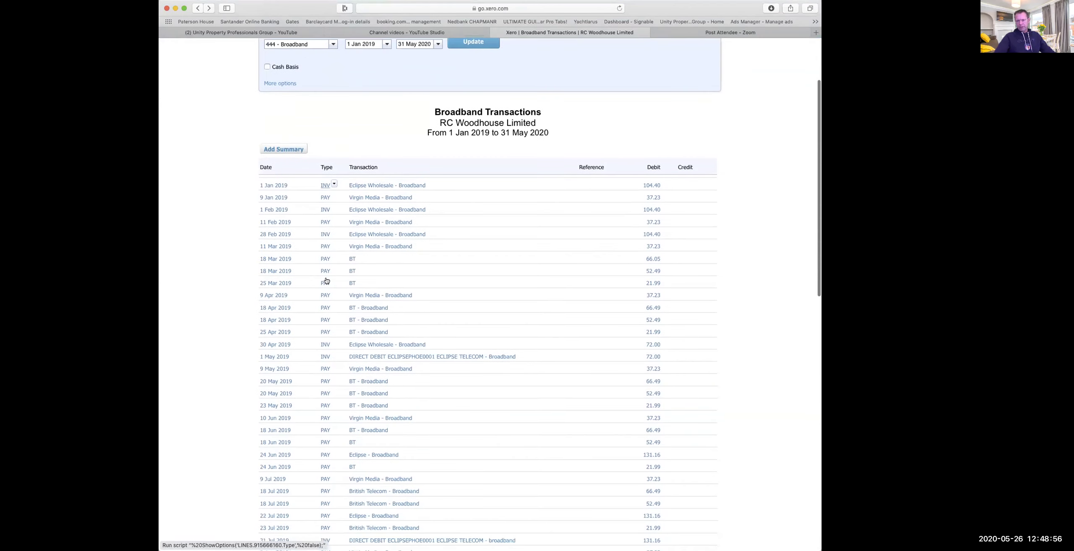
scroll(327, 280, down, 10)
scroll(327, 281, up, 10)
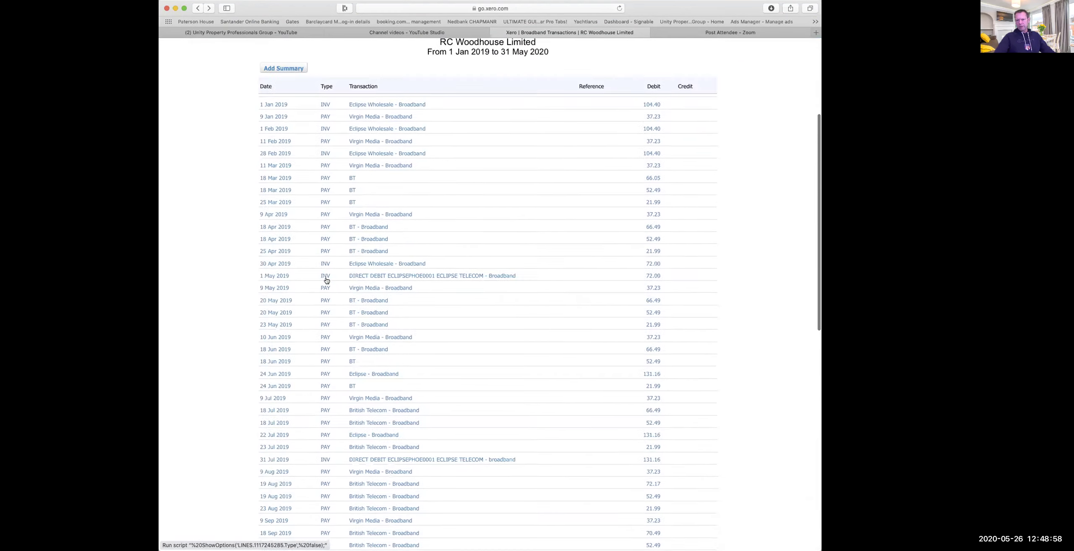
scroll(327, 281, up, 5)
scroll(327, 280, down, 1)
scroll(326, 280, up, 1)
scroll(326, 281, down, 1)
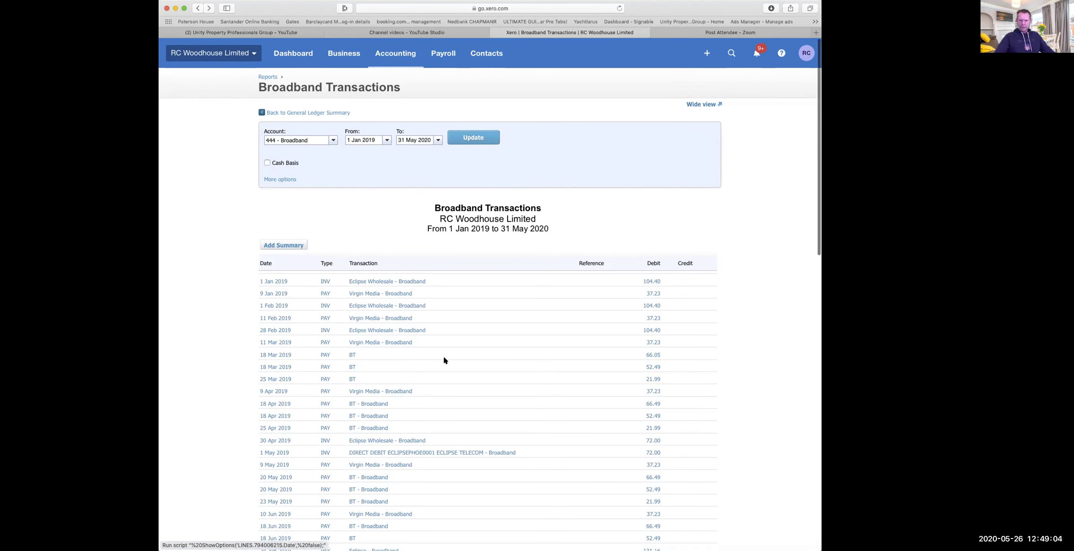
scroll(218, 296, down, 2)
scroll(217, 296, up, 2)
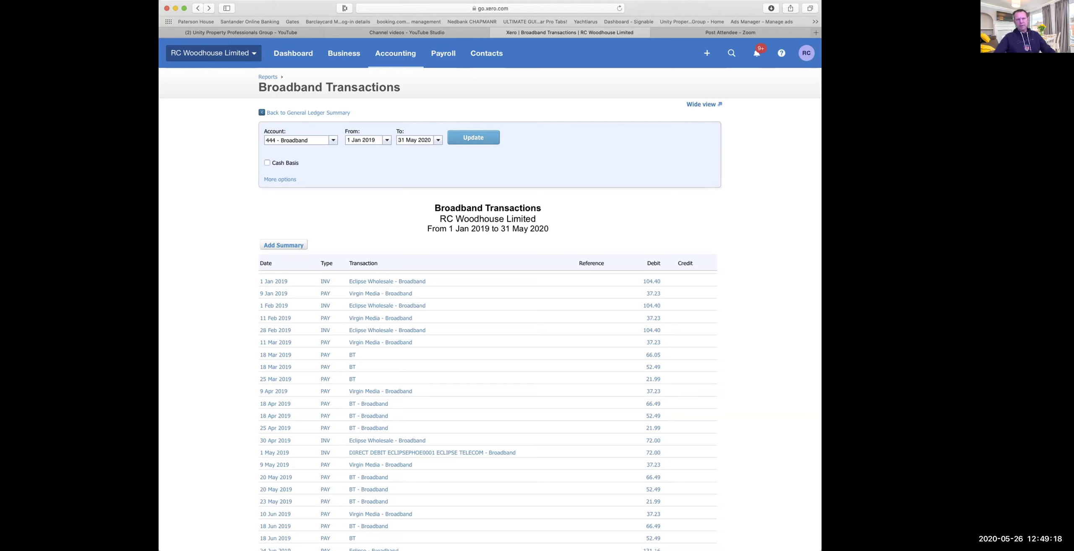
Switch to the Fab Clinics (Loughborough) Ltd organisation and look through its dashboard down to the bills to pay
click(222, 55)
click(205, 88)
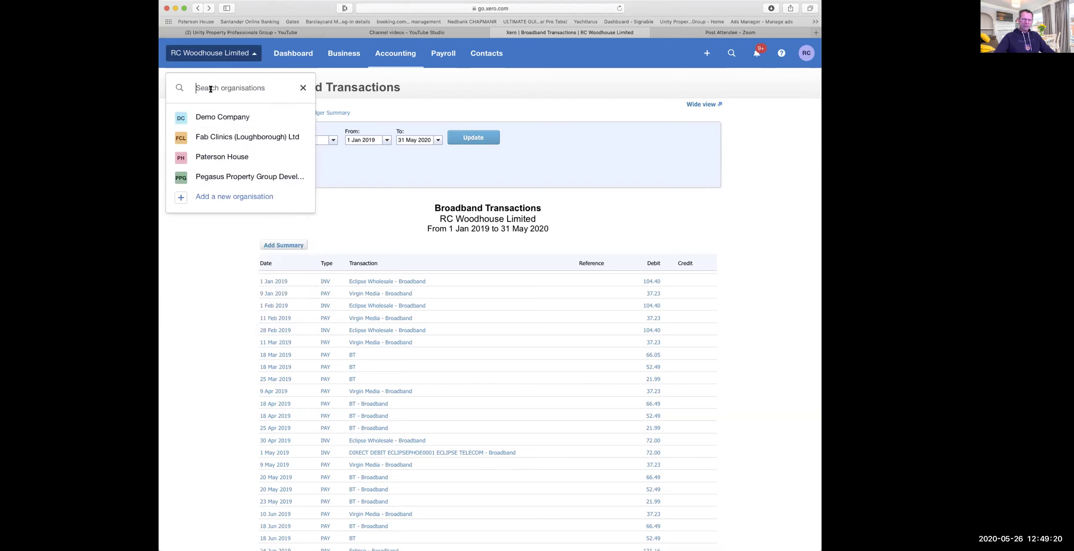
click(205, 138)
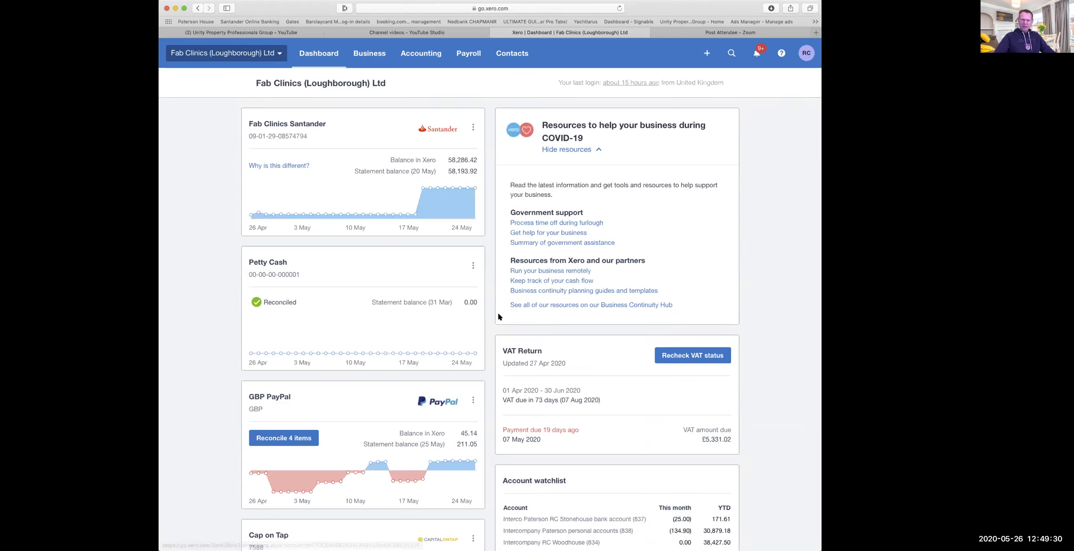
scroll(493, 316, down, 10)
scroll(494, 314, down, 5)
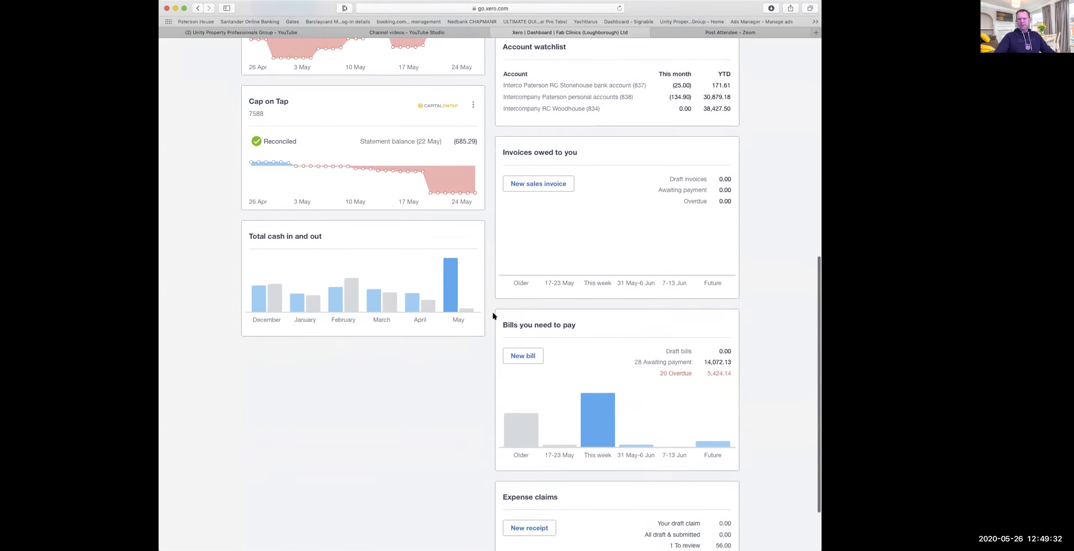
Open a blank new bill, leave it for the list of all bills, and open the "supplier" bill dated 26 May 2020
click(518, 300)
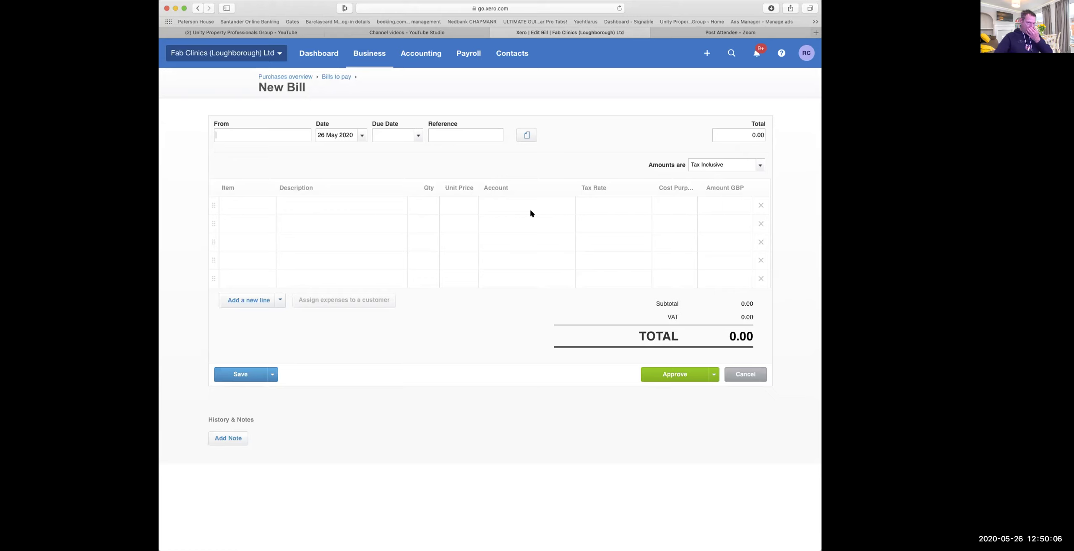
click(344, 77)
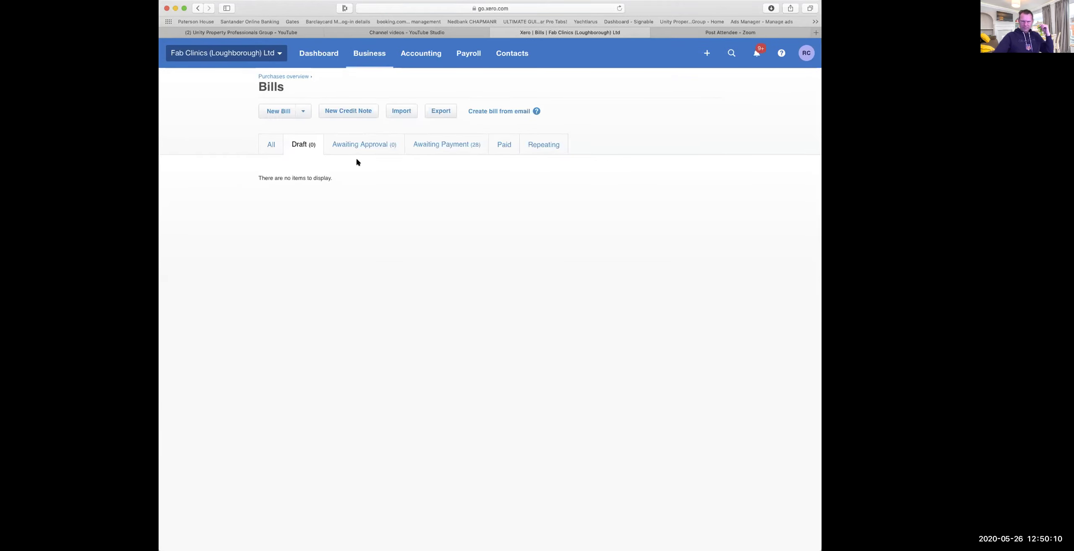
click(271, 144)
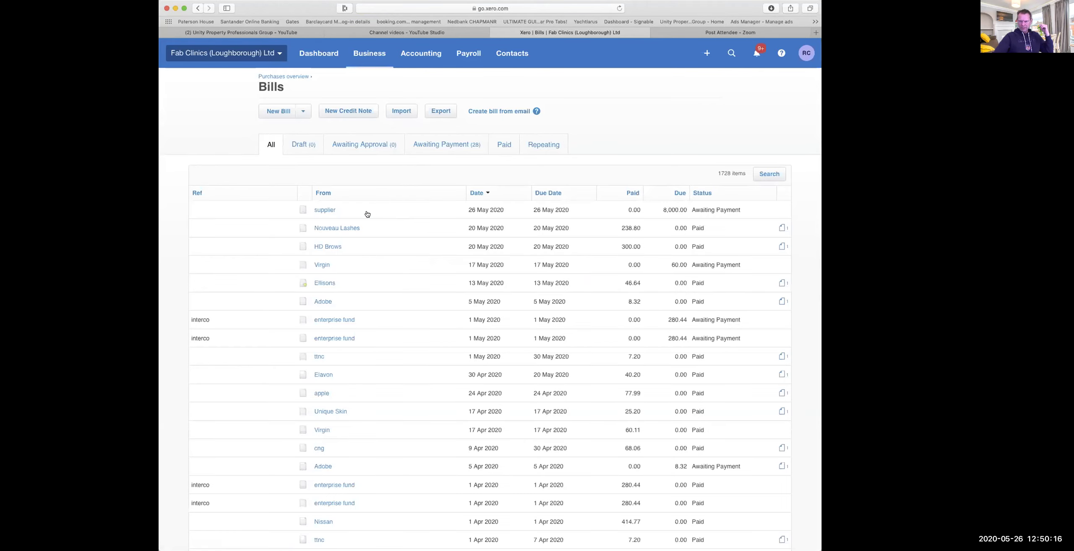
click(324, 211)
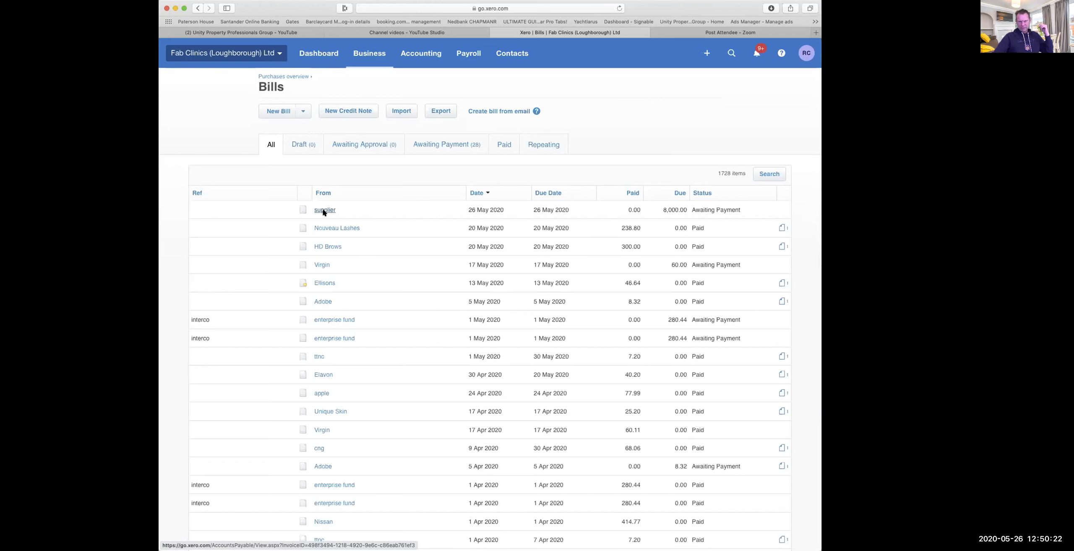
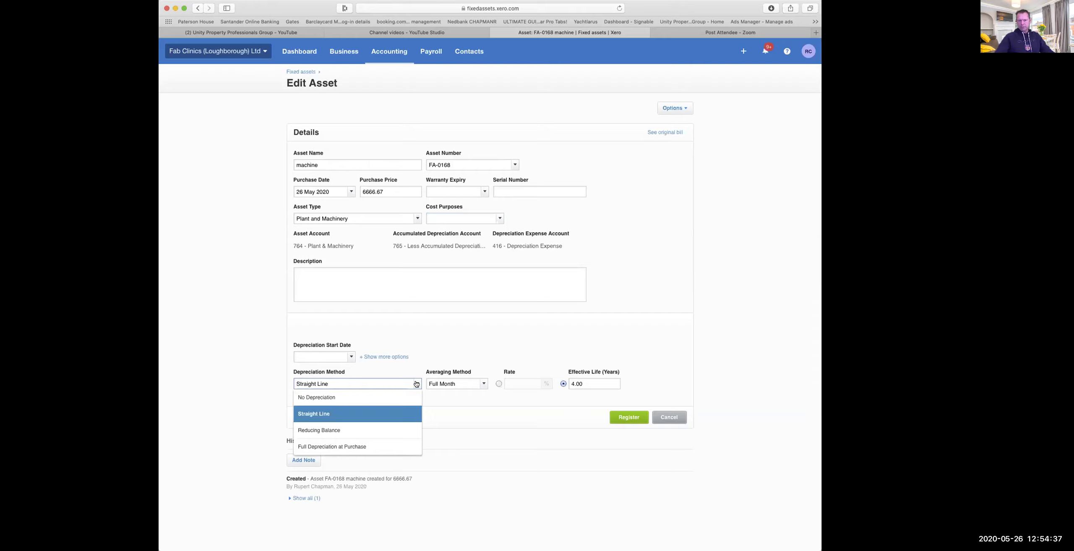
Choose Straight Line depreciation for the draft "machine" asset and go back to the fixed assets list without saving
click(338, 414)
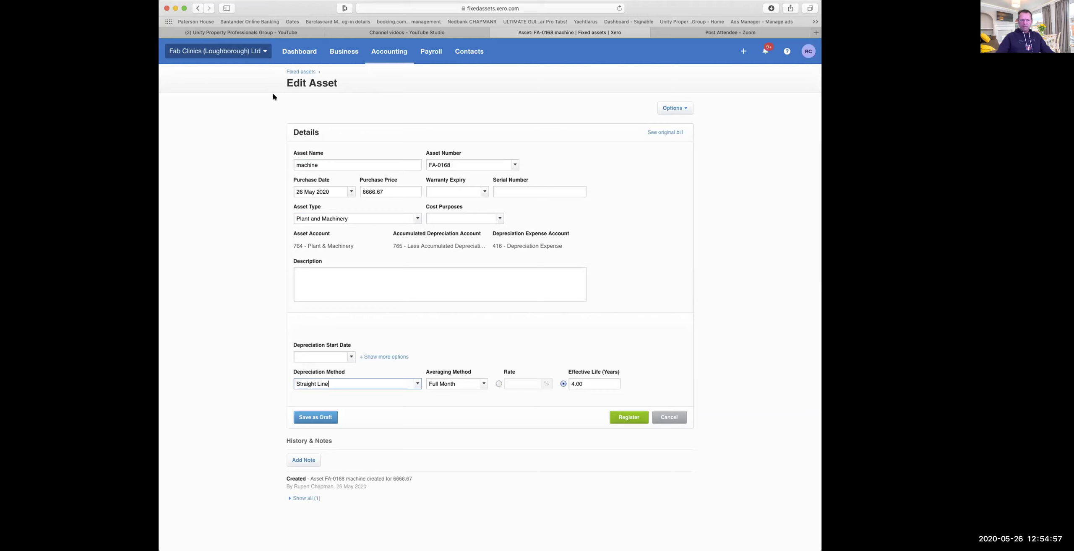
click(198, 8)
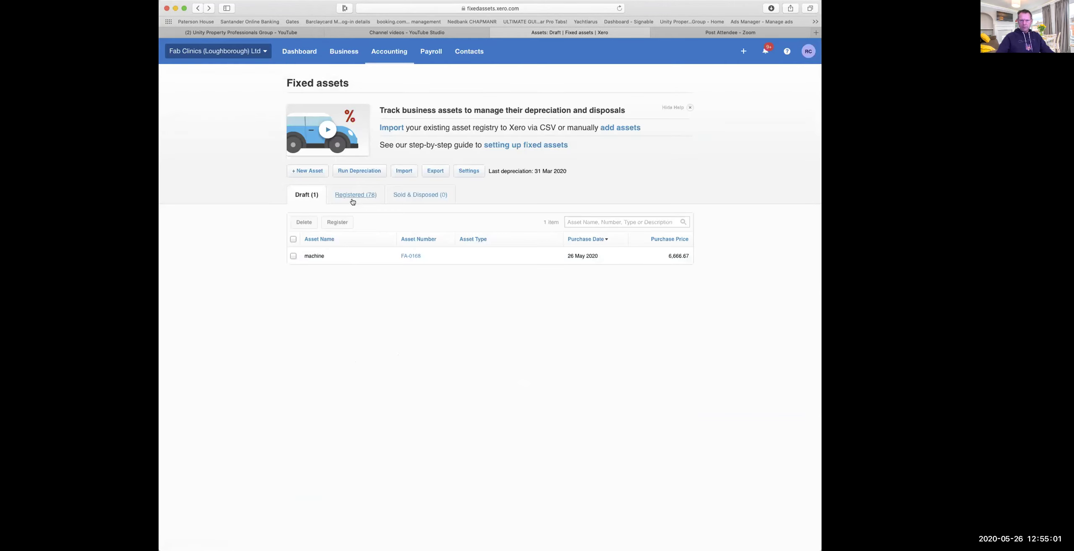
Show the registered fixed assets with 50 items per page
click(352, 198)
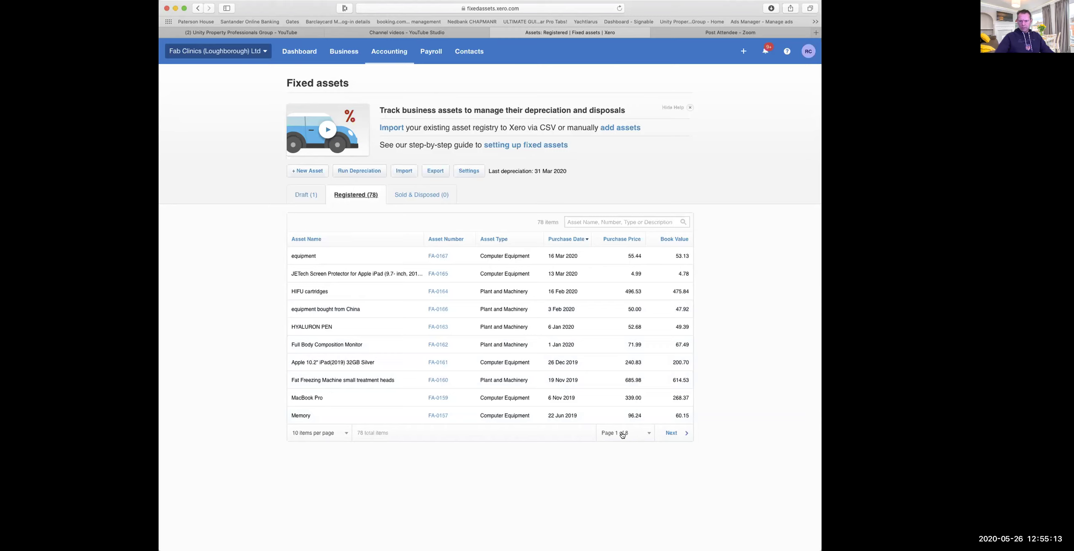
click(345, 434)
click(326, 499)
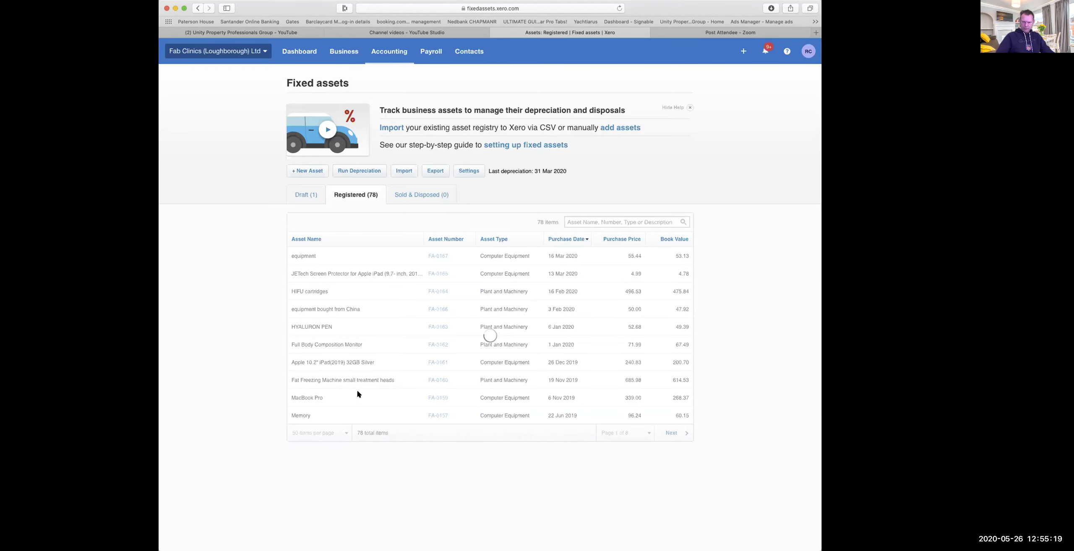
Open the Dell Vosto 3568 Laptop (FA-0050) from the registered assets and view its depreciation details and book value
scroll(358, 394, down, 3)
scroll(356, 390, down, 12)
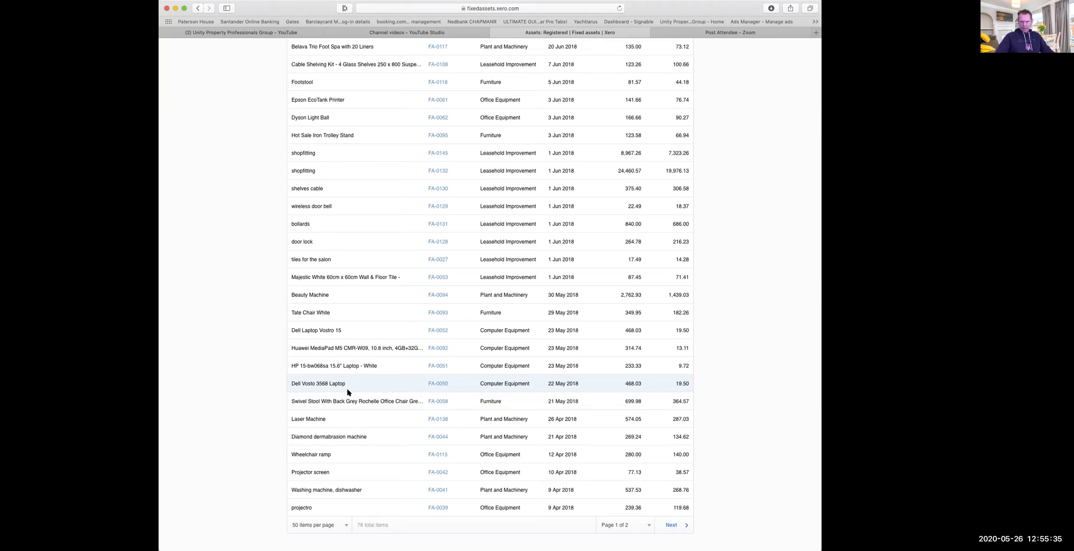
click(439, 385)
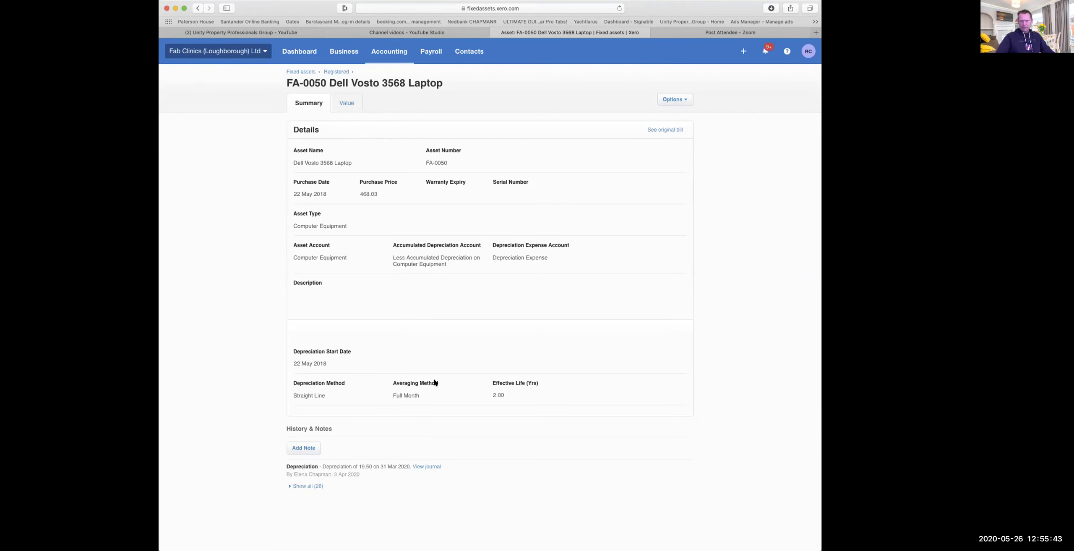
click(346, 103)
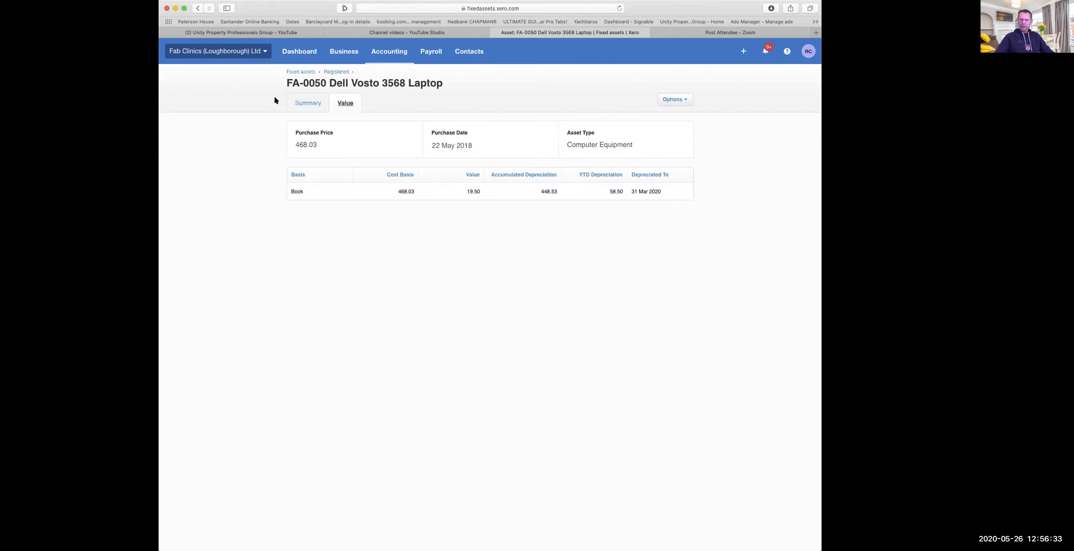
Open the Profit and Loss report and review it down to the Depreciation Expense line and net profit
click(384, 54)
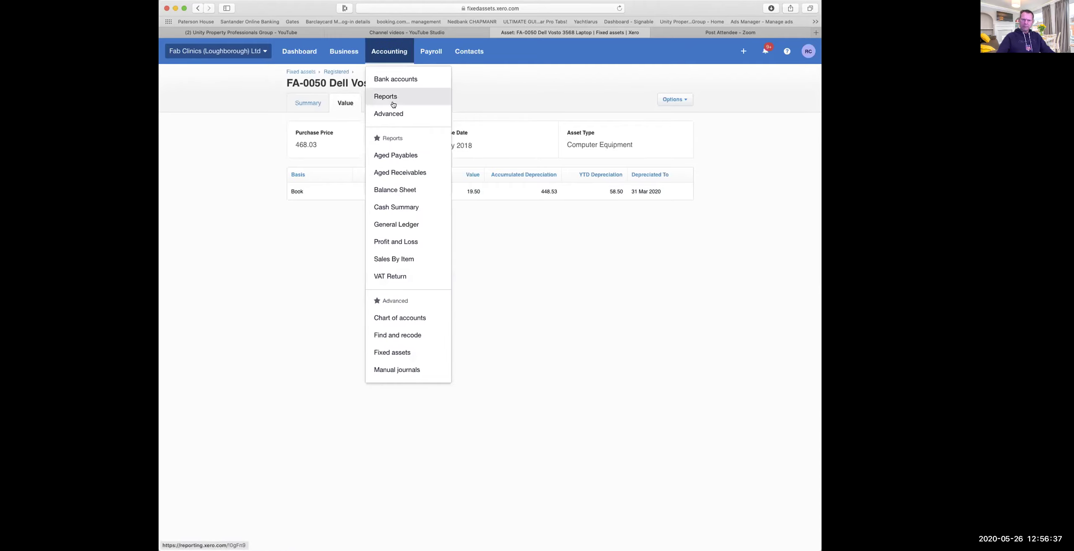
click(394, 243)
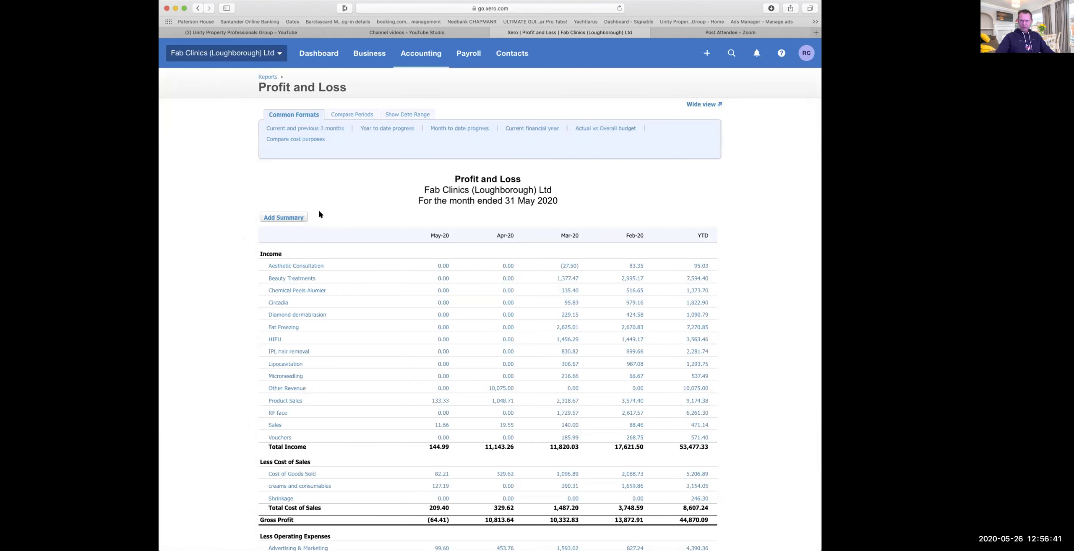
scroll(553, 303, down, 2)
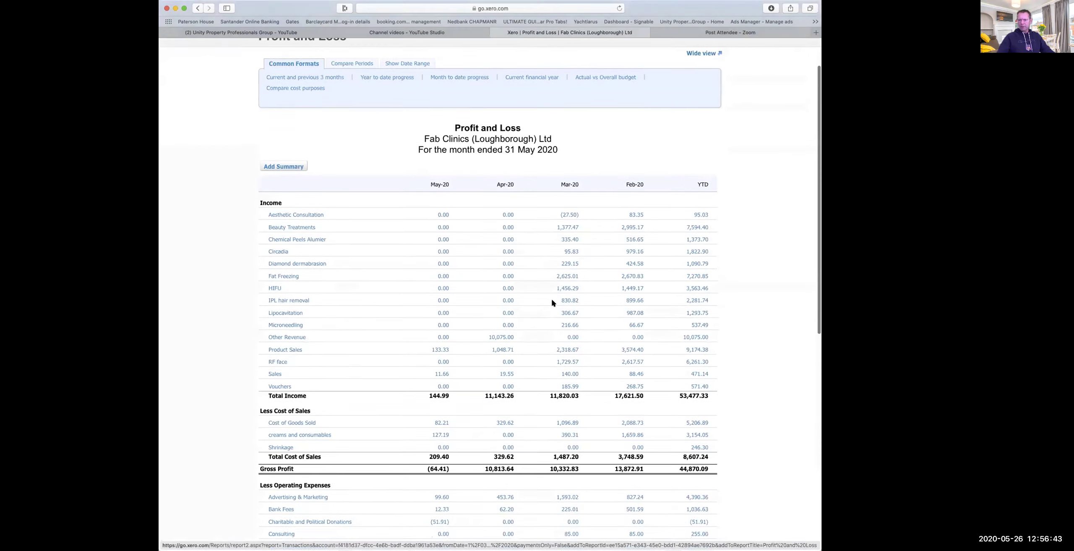
scroll(552, 301, down, 10)
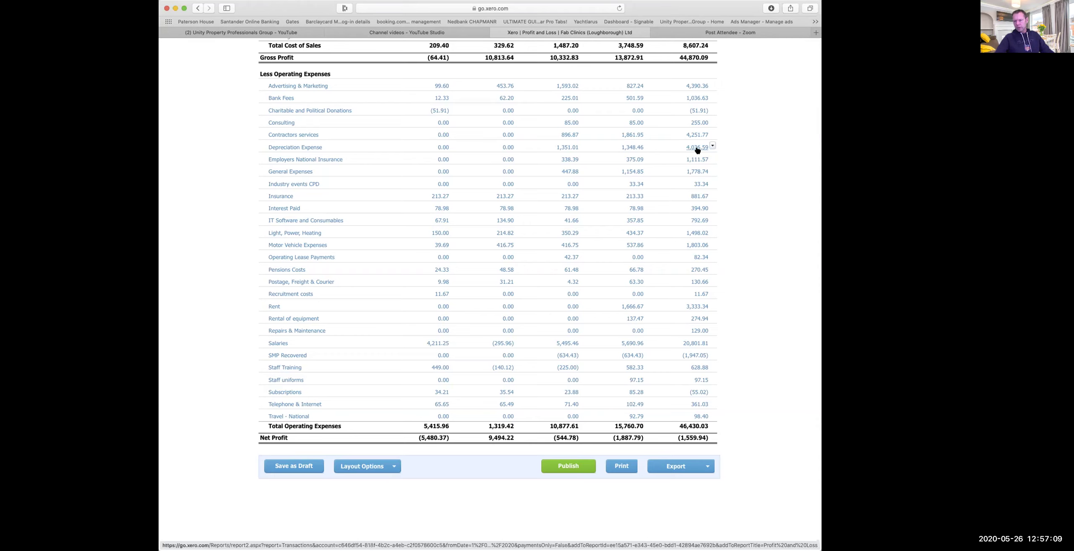
scroll(697, 151, up, 5)
scroll(694, 157, up, 5)
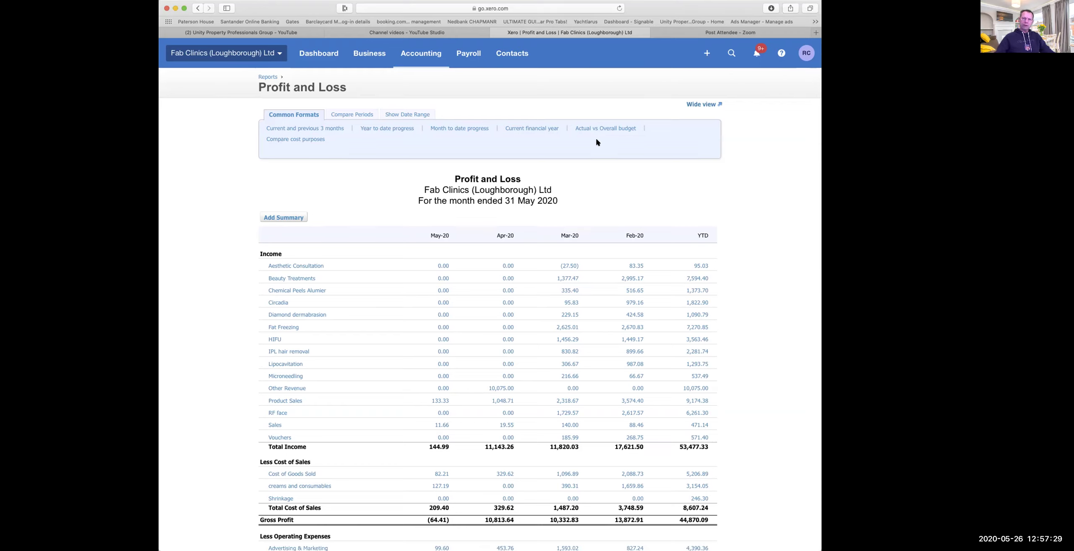
Reopen the fixed assets page to view where depreciation is run, and return to the dashboard
click(422, 57)
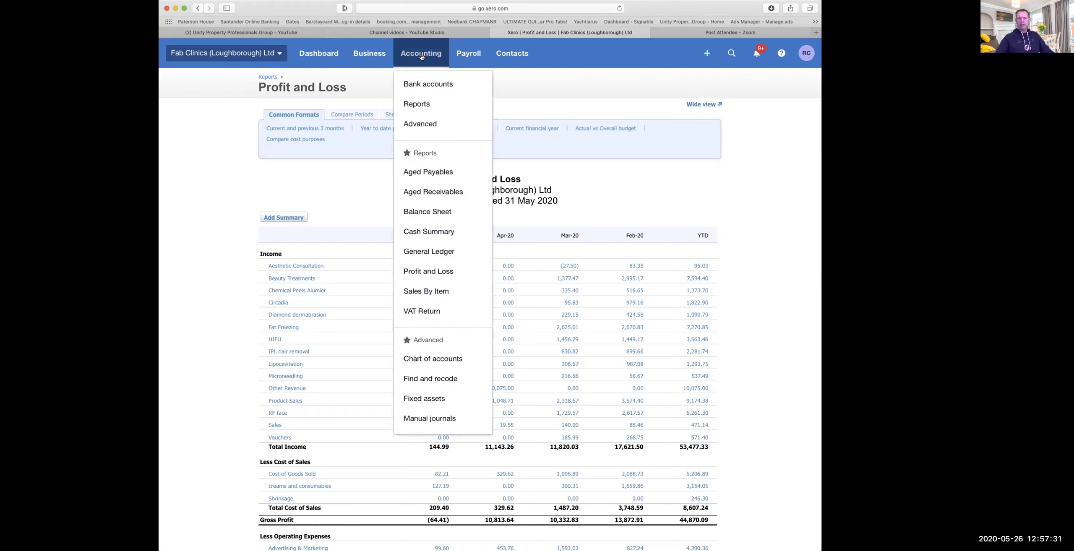
click(424, 399)
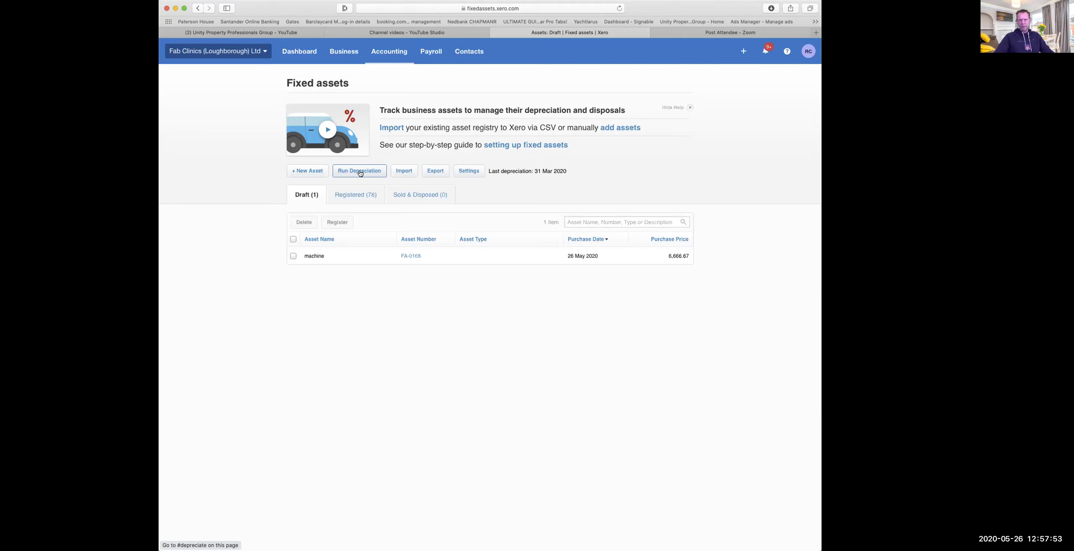
click(296, 56)
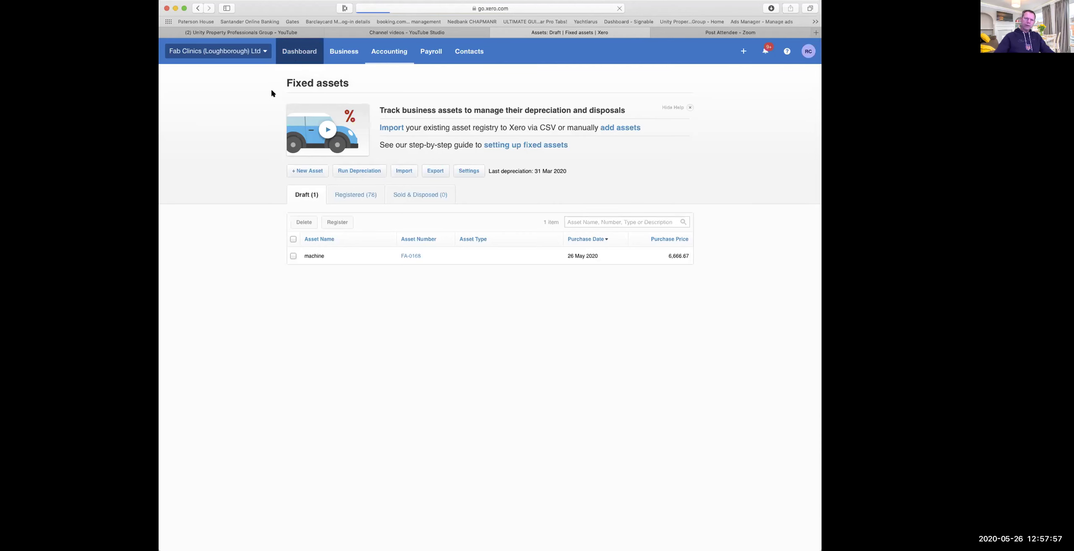
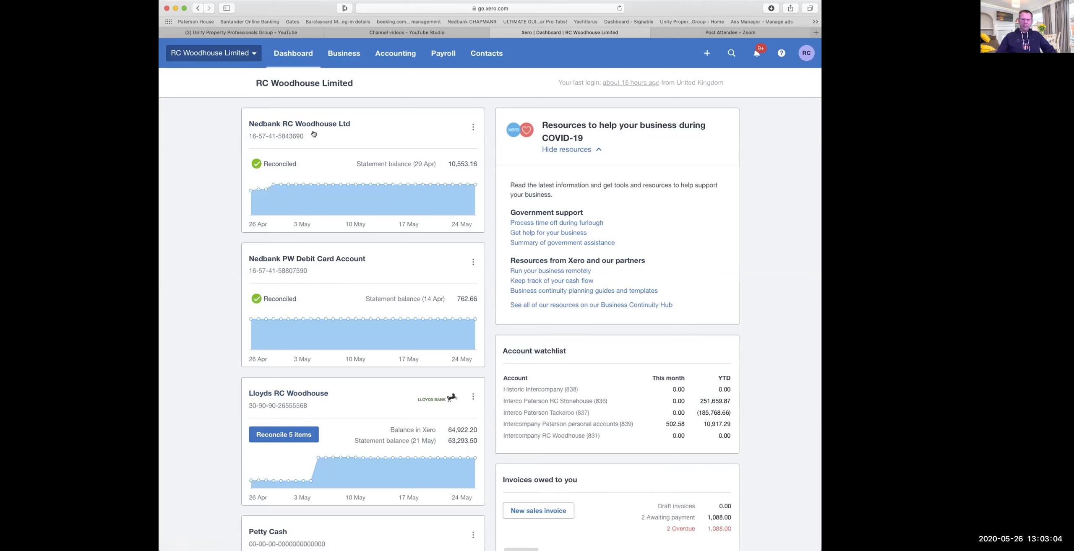
Start a new bill from supplier "ffff" with description "ggg" and a due date of 26 May 2020
scroll(528, 236, down, 2)
scroll(528, 237, down, 10)
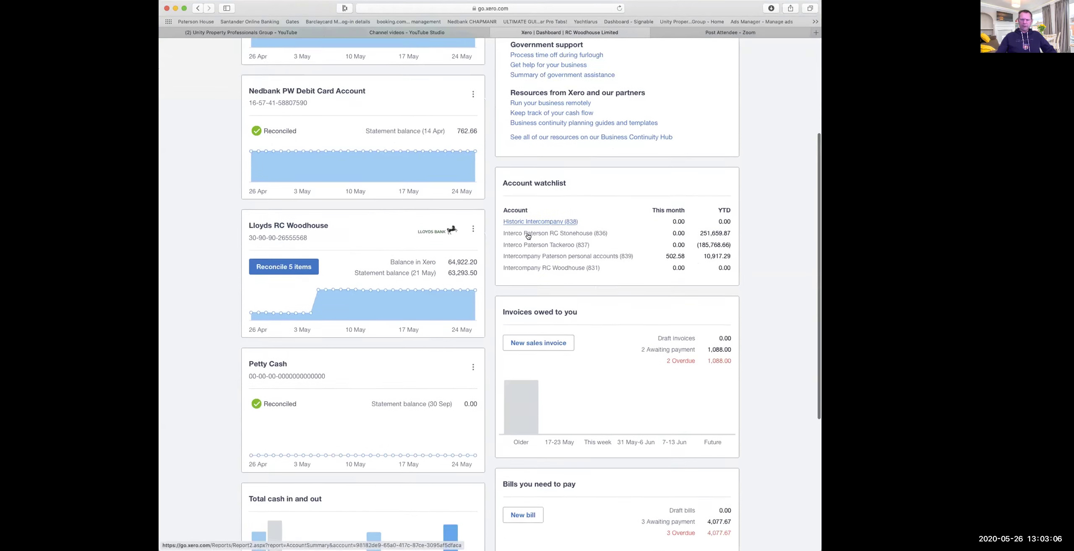
click(506, 310)
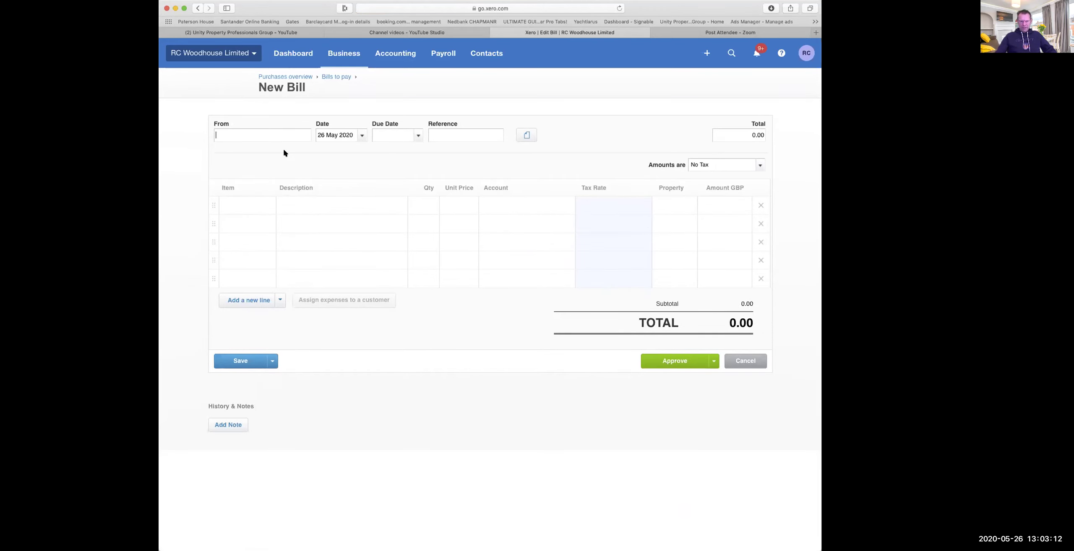
text(ffff)
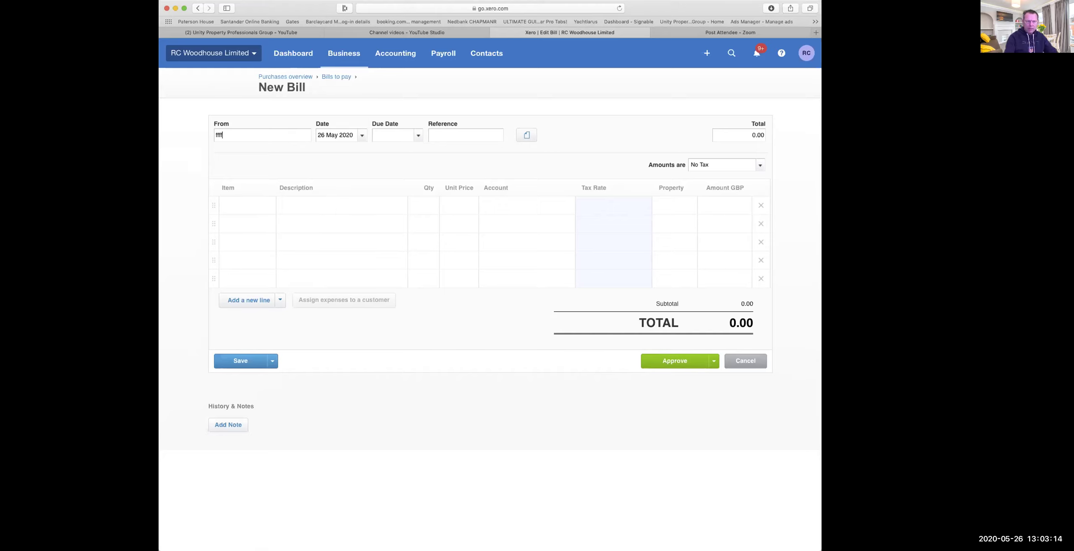
click(311, 201)
text(ggg)
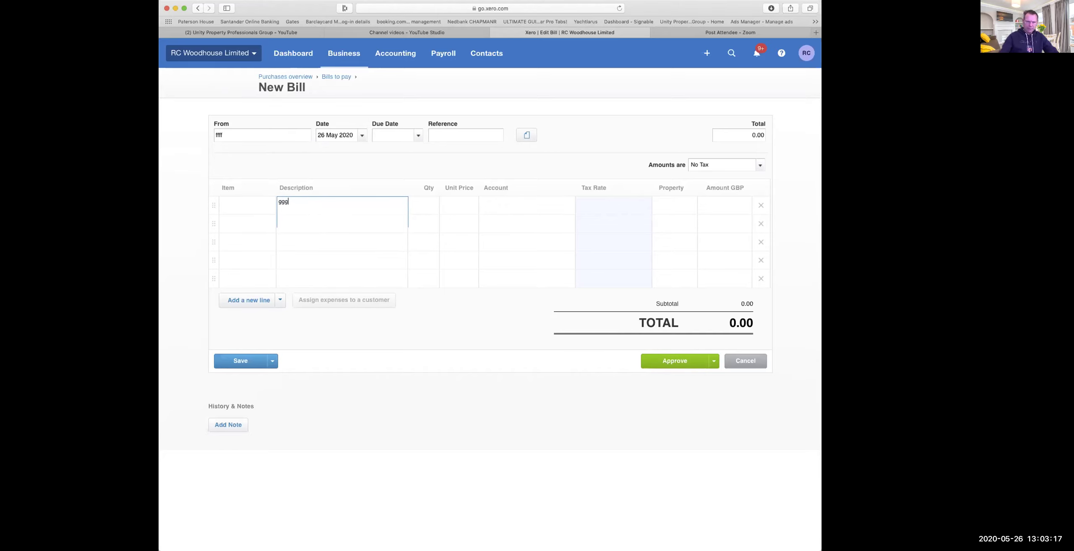
click(416, 137)
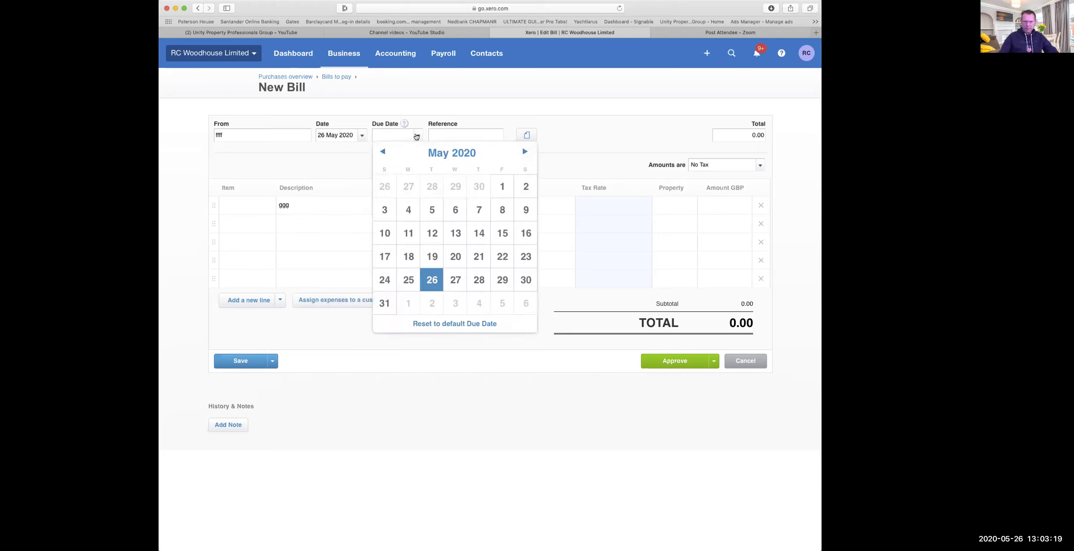
click(431, 278)
Set the bill line to quantity 1 at unit price 100, coded to 430 - Repairs and Maintenance, and approve the bill
click(431, 209)
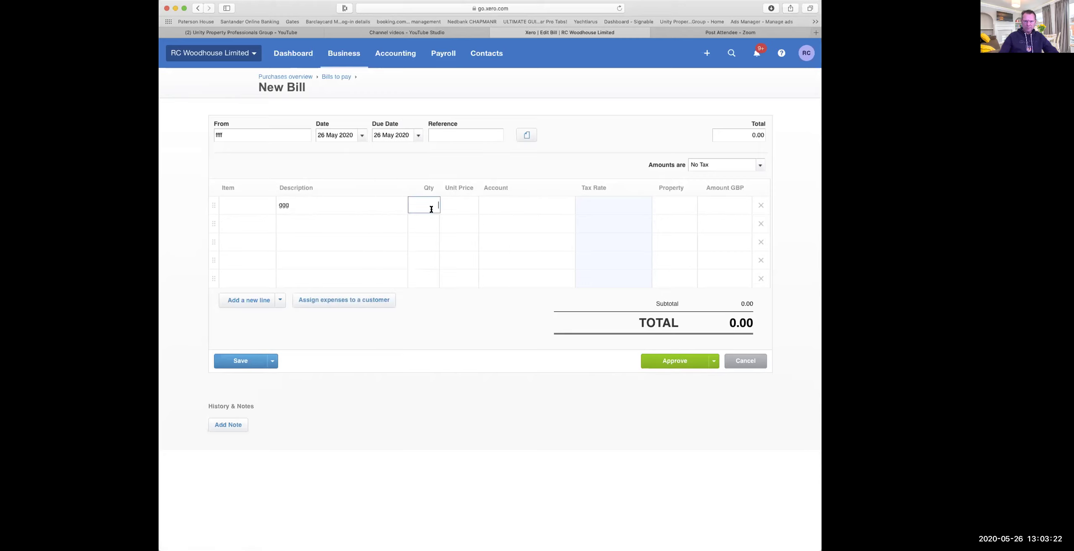
text(1)
key(Tab)
text(100)
key(Tab)
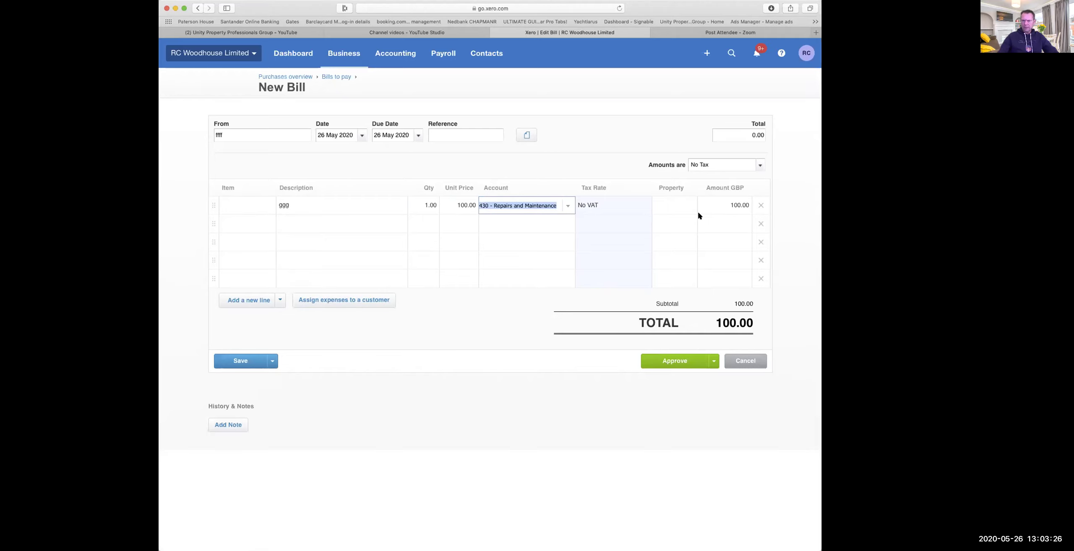
click(683, 362)
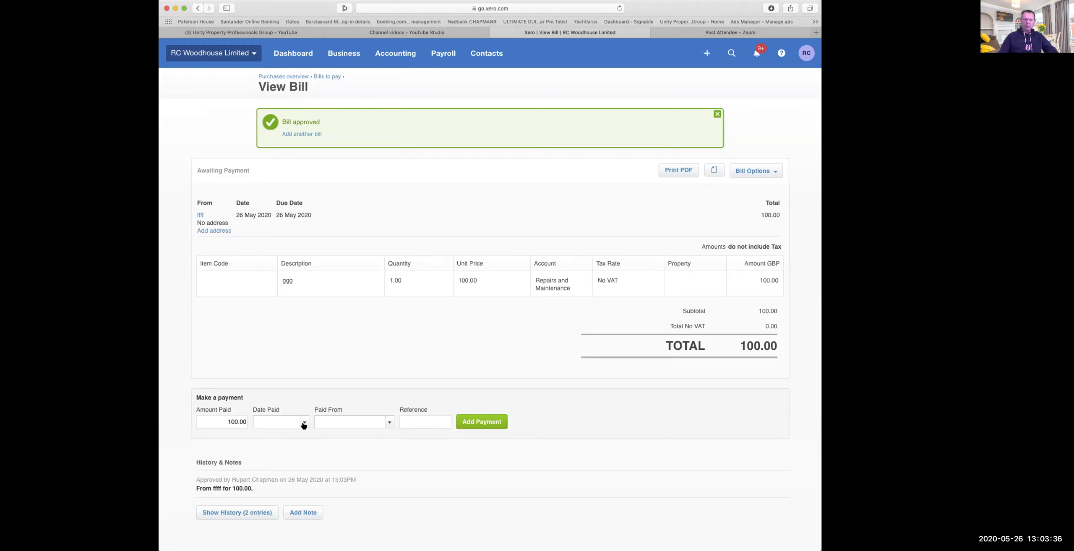
Set the bill's payment date to 26 May 2020 and look through the bank accounts it can be paid from
click(303, 423)
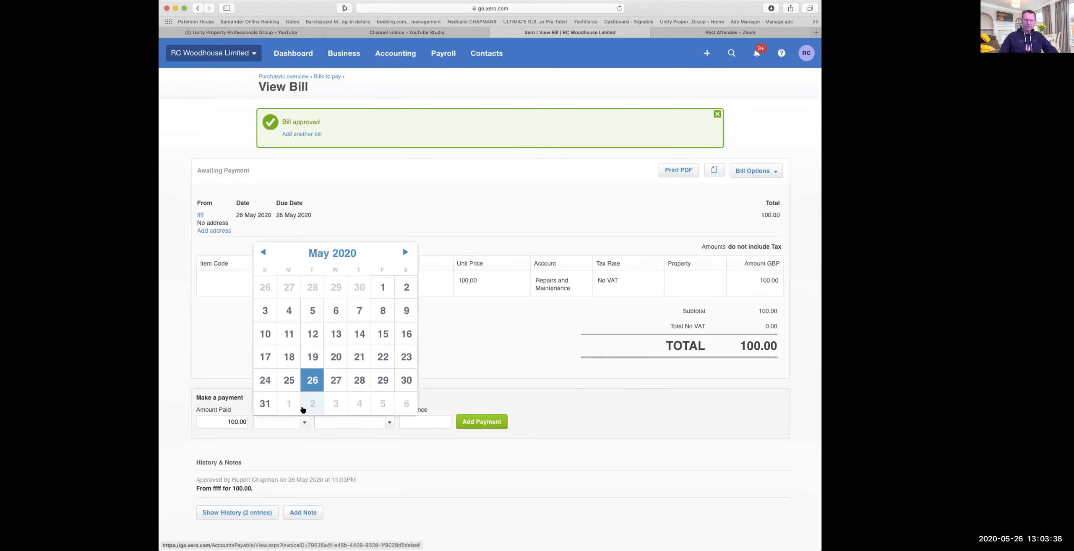
click(307, 379)
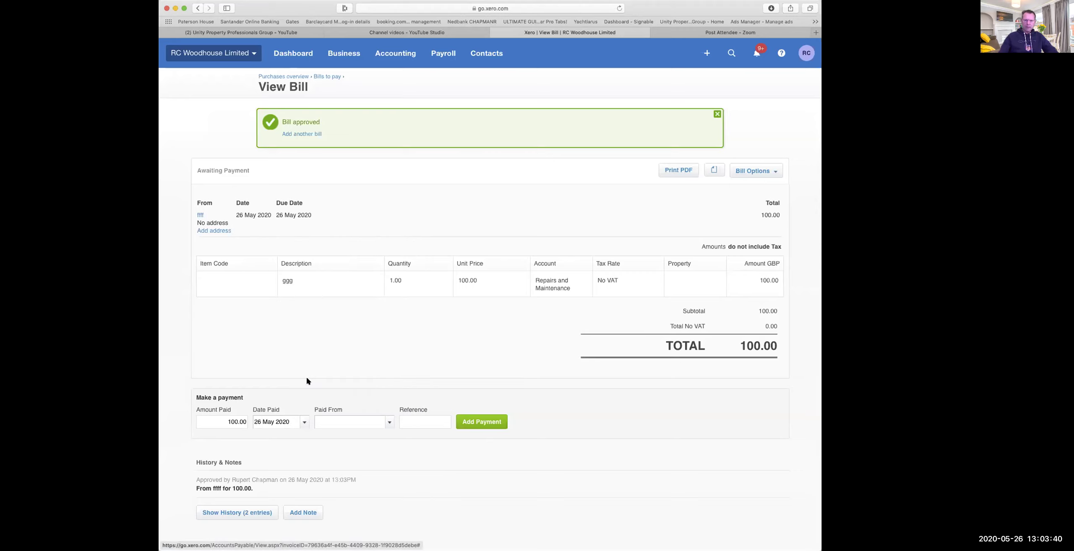
click(388, 423)
scroll(369, 458, down, 1)
scroll(369, 457, down, 2)
scroll(369, 458, up, 3)
scroll(370, 458, up, 1)
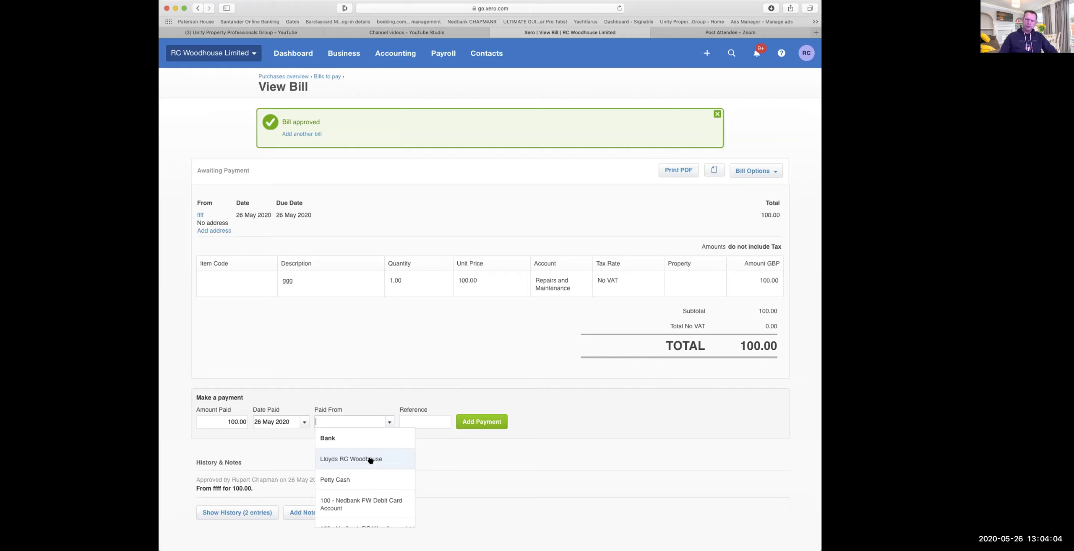
View the Lloyds RC Woodhouse and Nedbank RC Woodhouse Ltd account transactions, ending on the Nedbank account
click(286, 55)
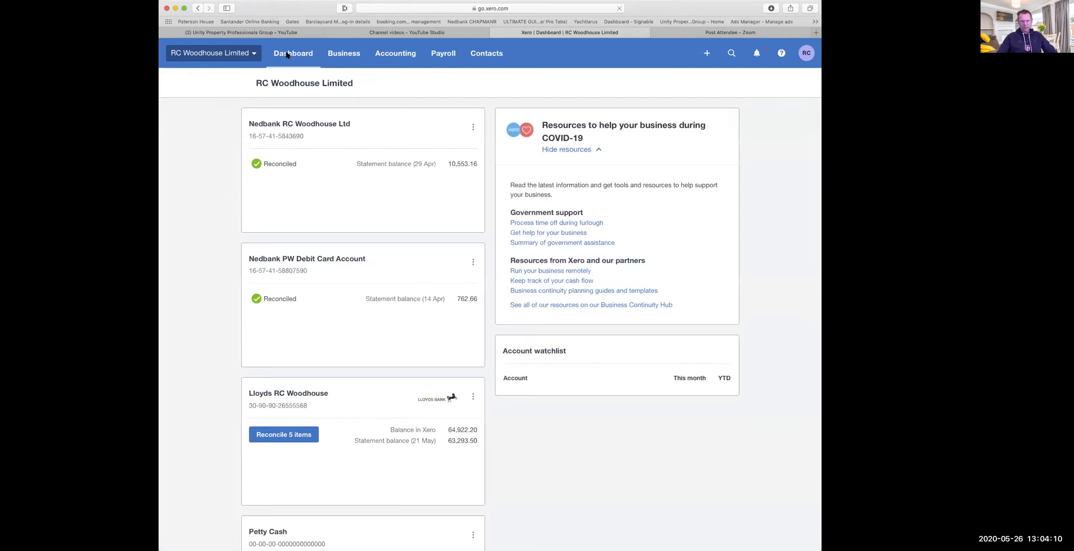
click(286, 123)
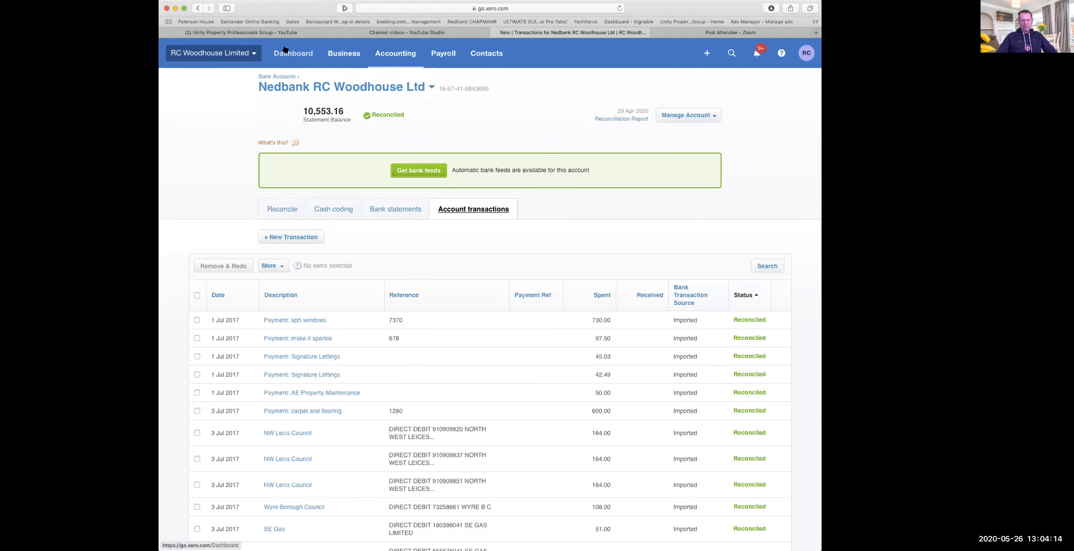
click(284, 50)
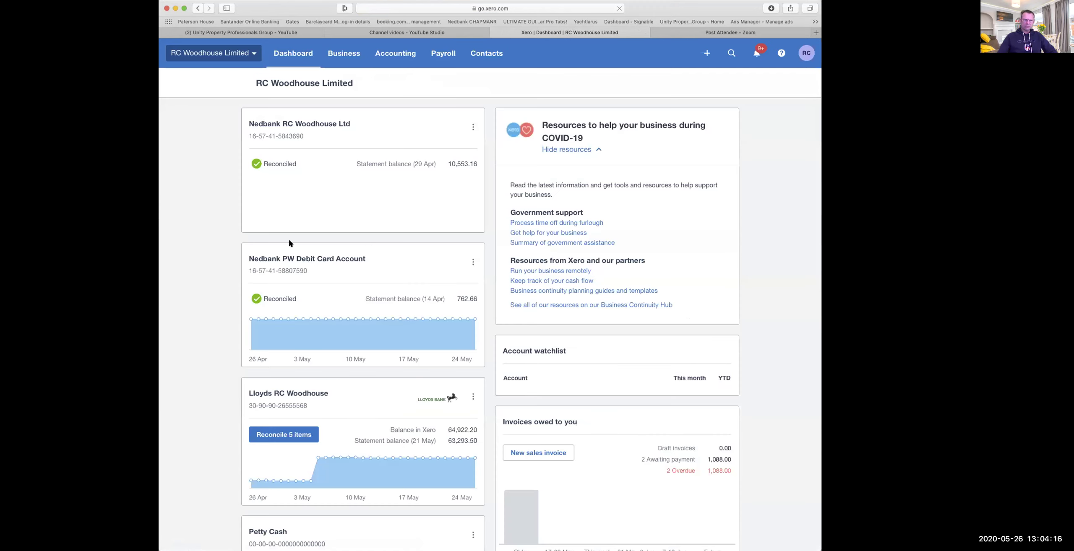
scroll(289, 241, down, 5)
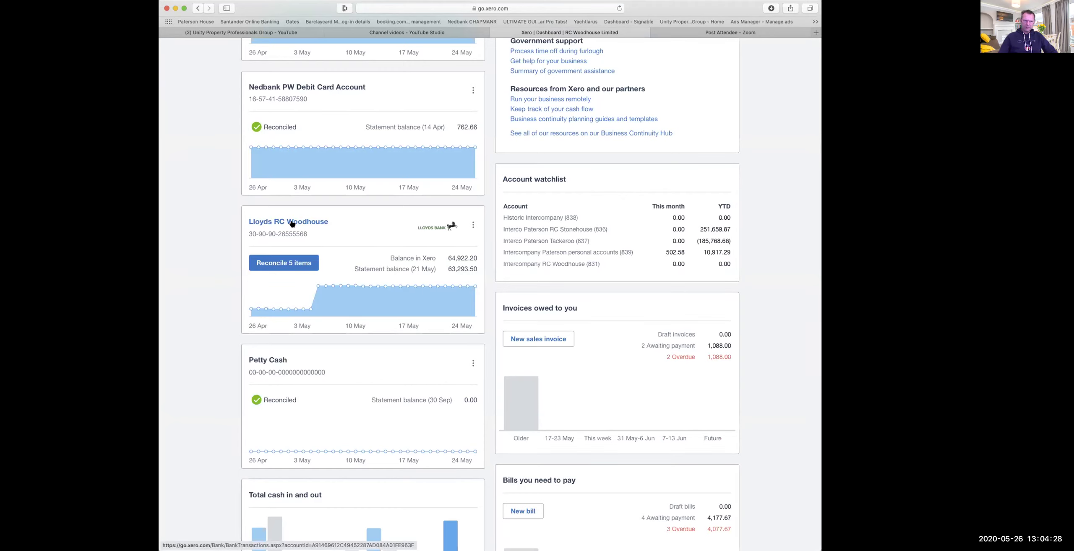
click(292, 223)
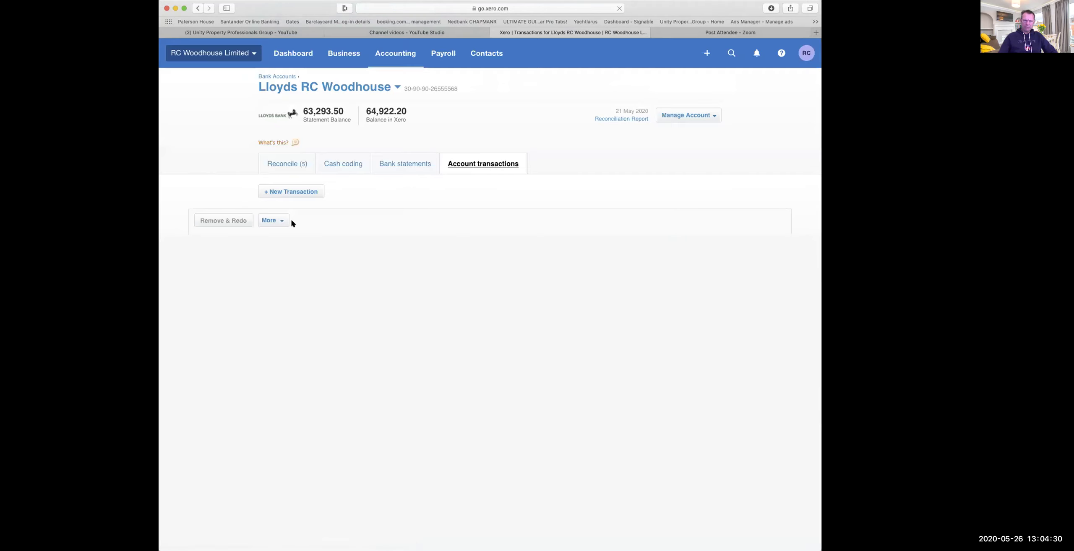
click(304, 90)
click(300, 104)
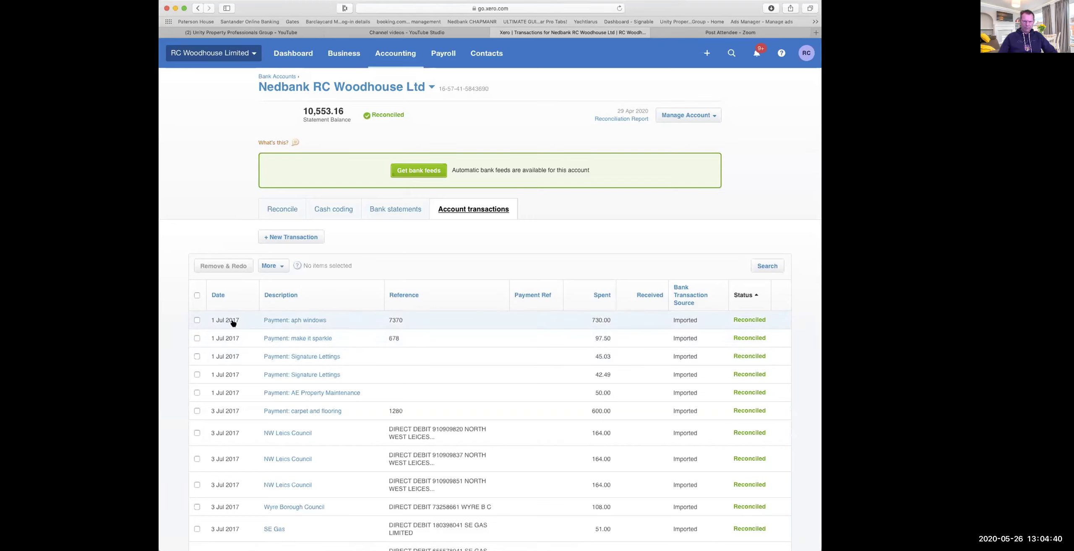
scroll(305, 90, down, 1)
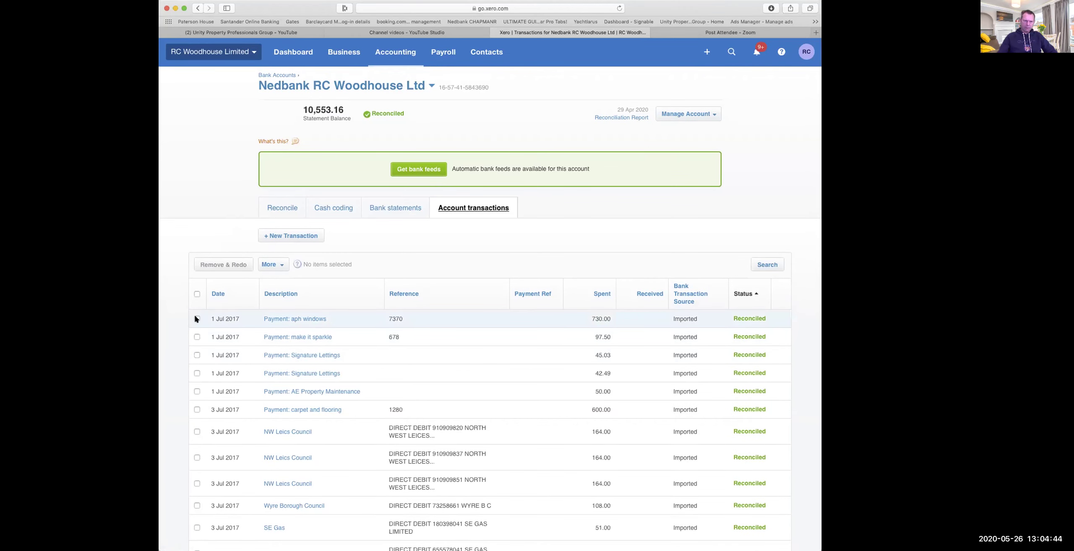
Show the Nedbank account's bank statement lines, select the 29 Apr 2020 plumbing payment to view its options, and clear the selection
click(379, 209)
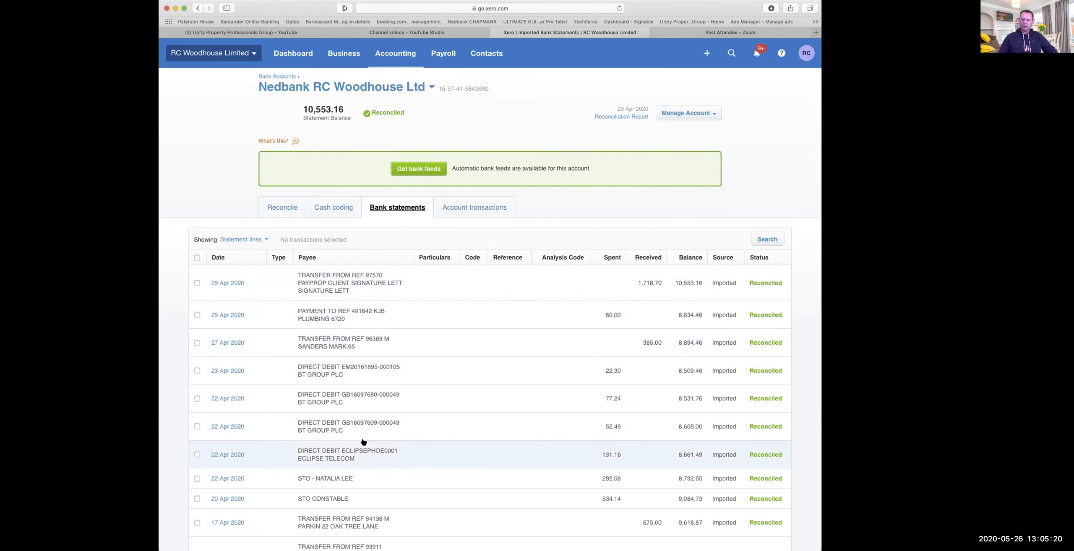
scroll(464, 389, down, 3)
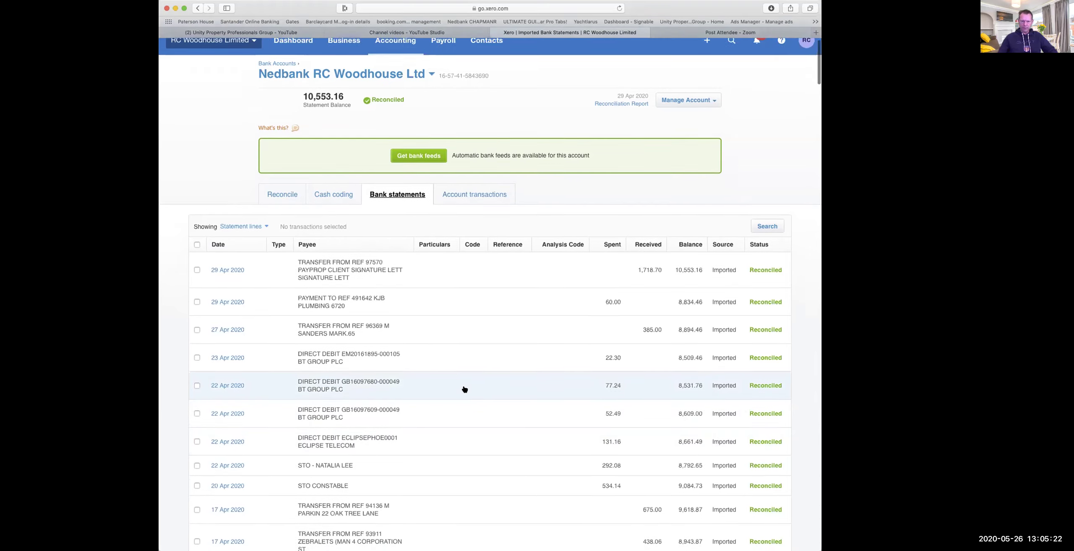
scroll(388, 350, up, 3)
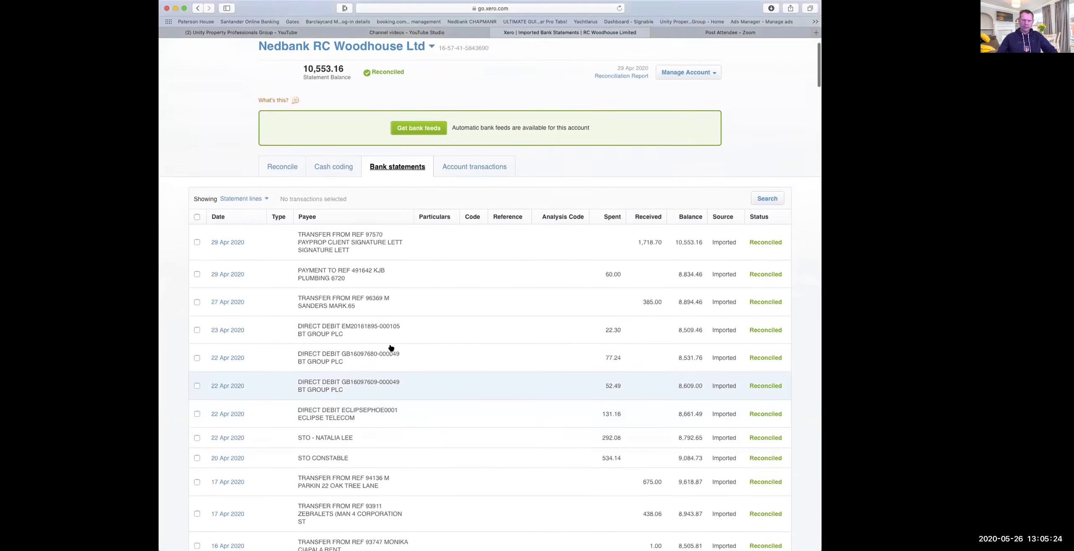
click(197, 315)
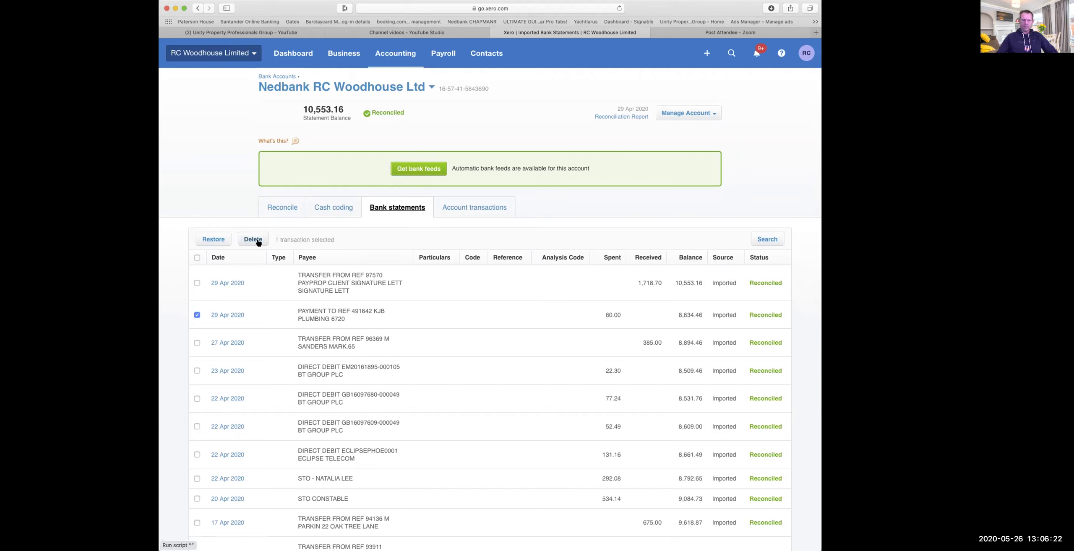
click(197, 315)
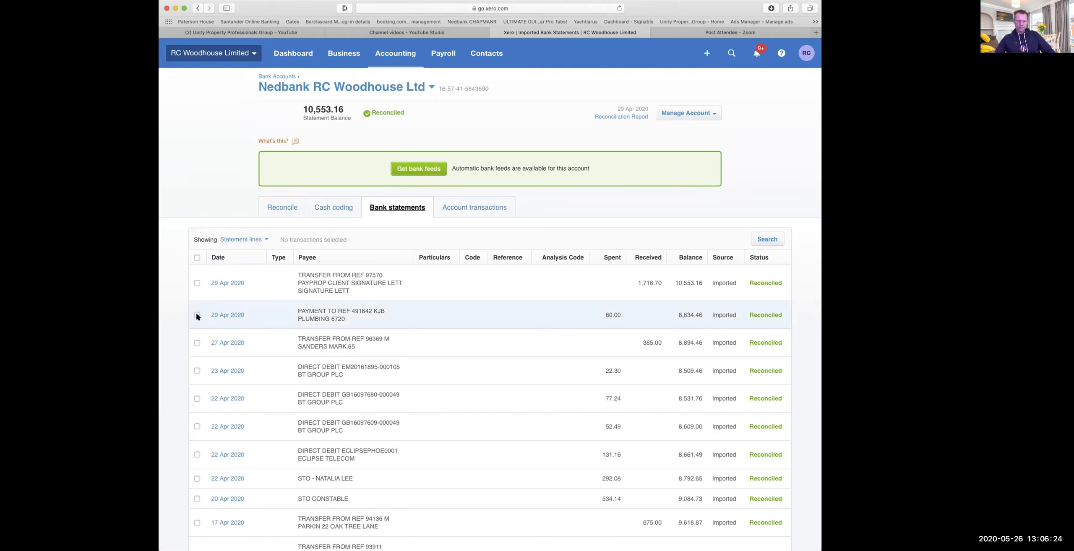
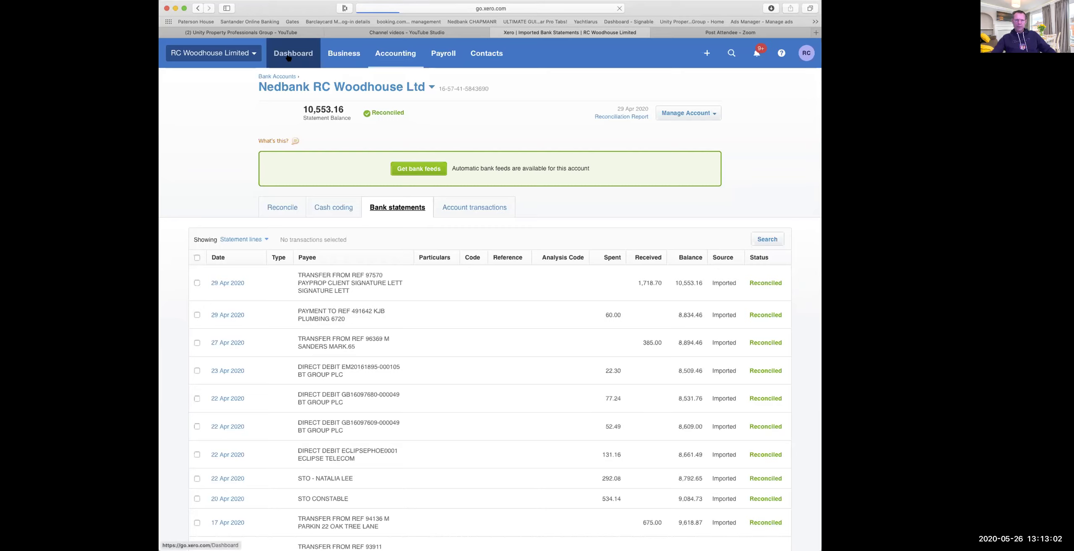
Return to the dashboard and review its bank accounts, invoices owed, bills to pay and expense claims sections
scroll(504, 195, down, 10)
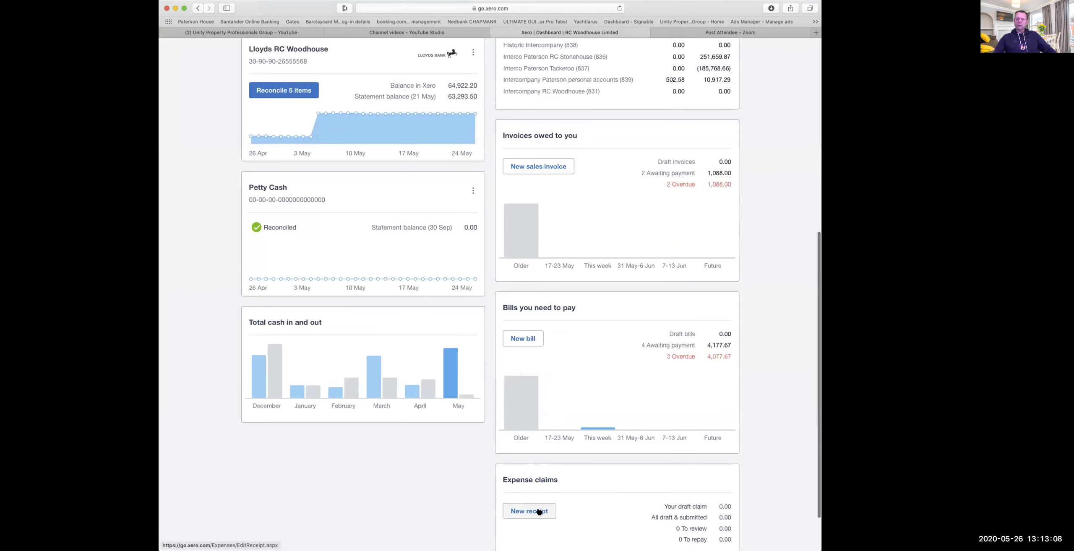
scroll(533, 504, down, 3)
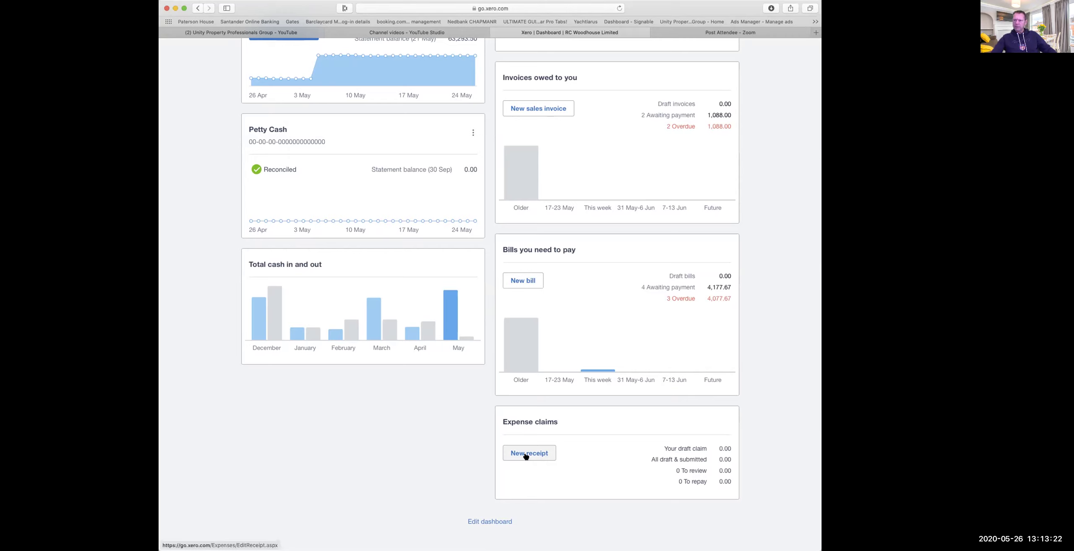
scroll(526, 456, up, 10)
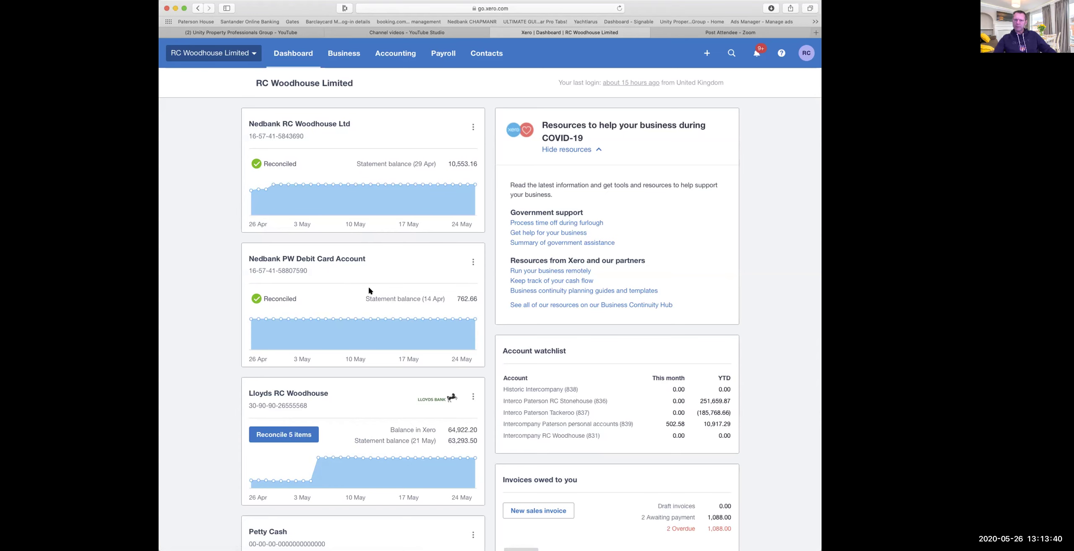
scroll(369, 289, down, 3)
scroll(370, 290, up, 3)
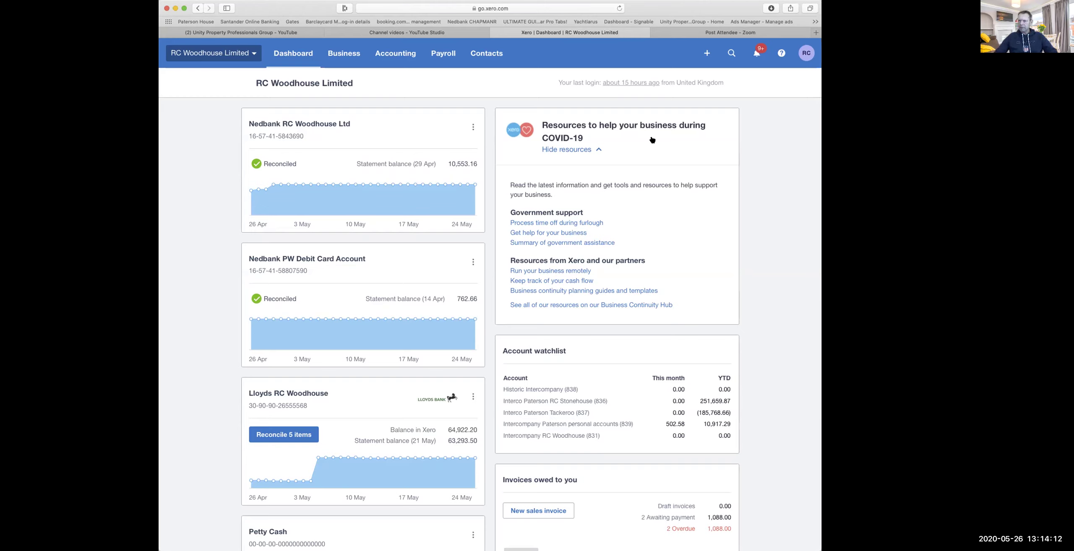
scroll(596, 296, down, 8)
scroll(594, 306, down, 2)
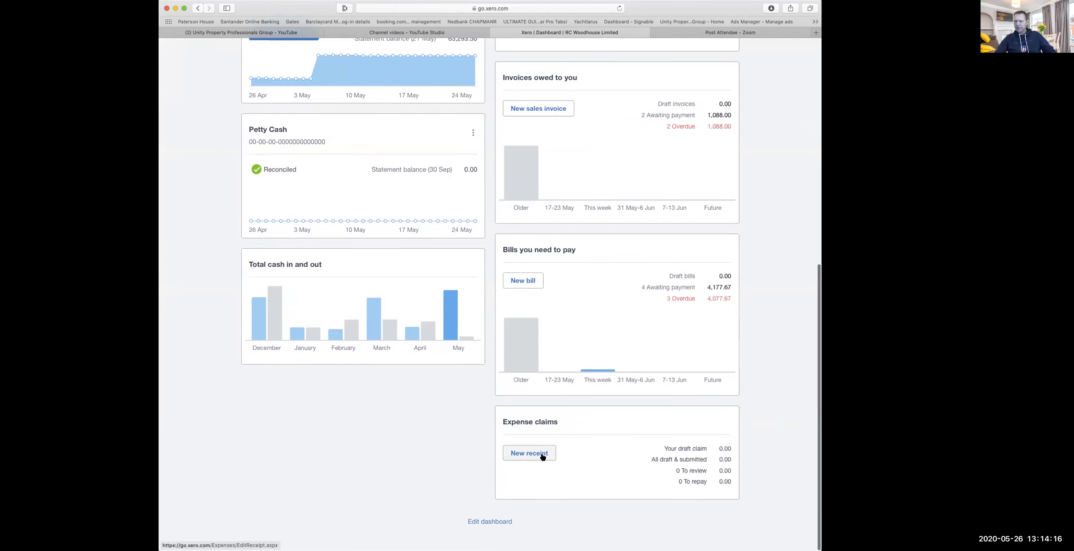
scroll(565, 372, up, 8)
scroll(567, 368, up, 2)
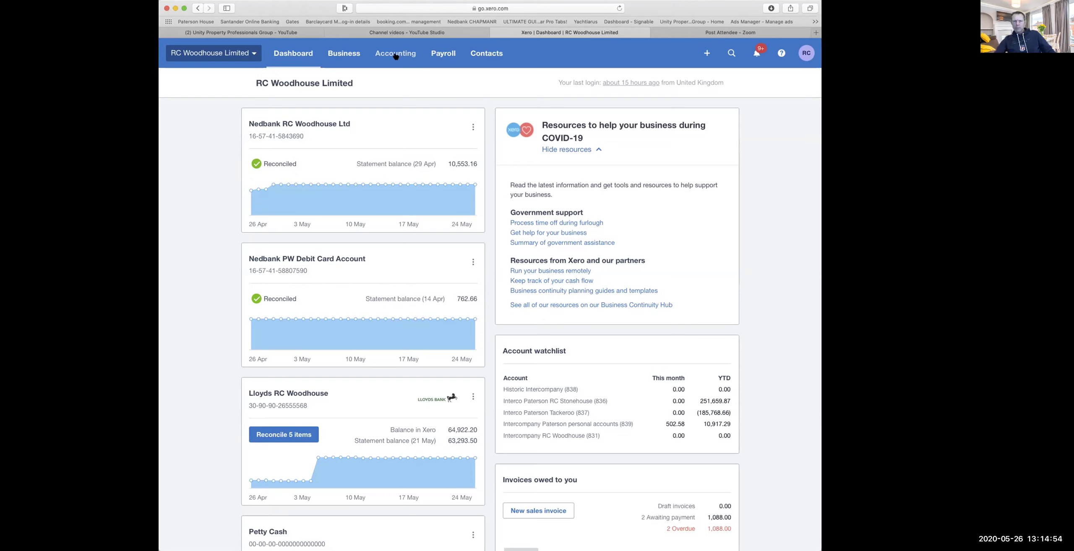
scroll(467, 124, down, 5)
scroll(467, 124, down, 10)
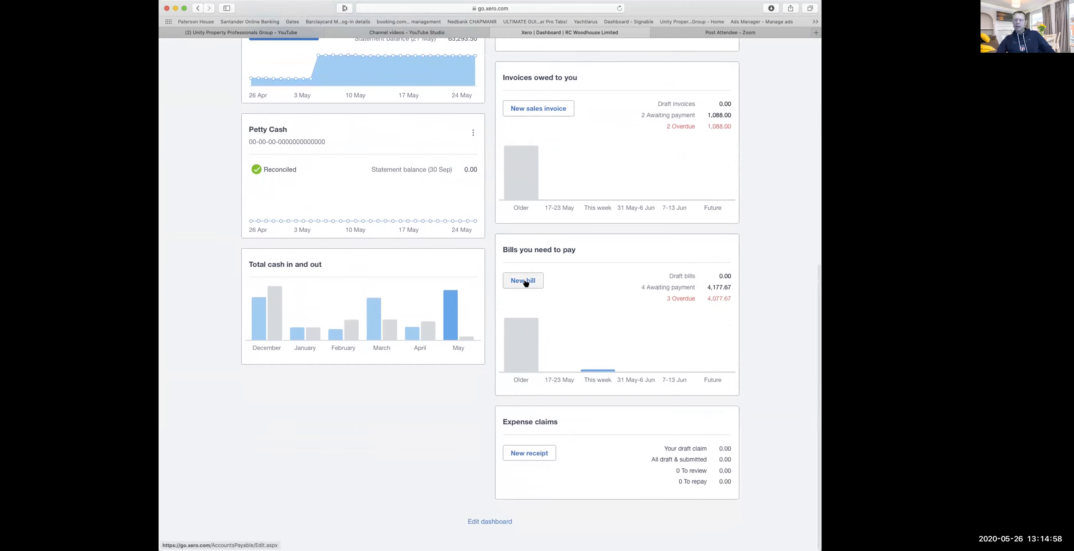
scroll(474, 243, up, 5)
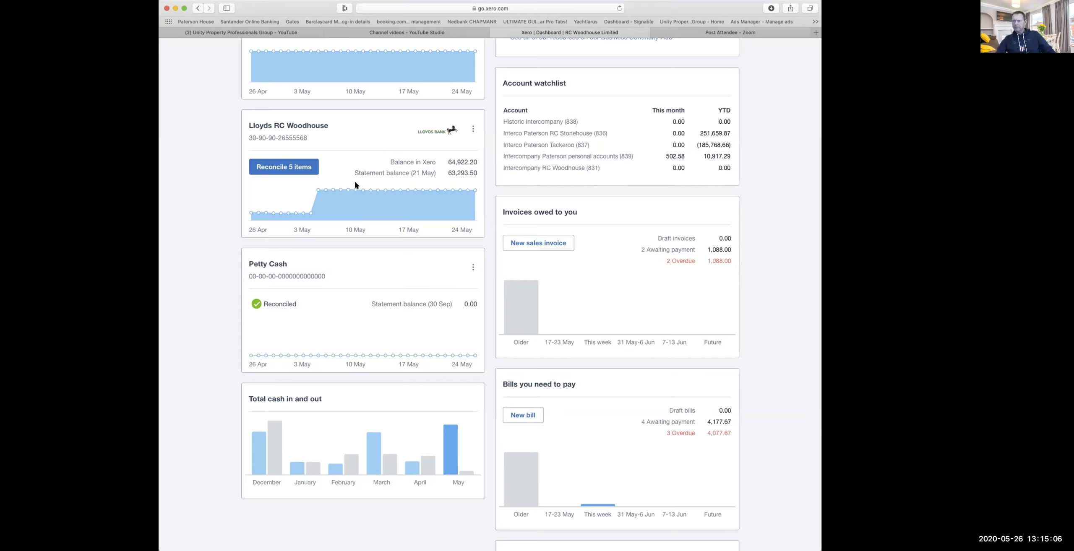
scroll(353, 186, up, 10)
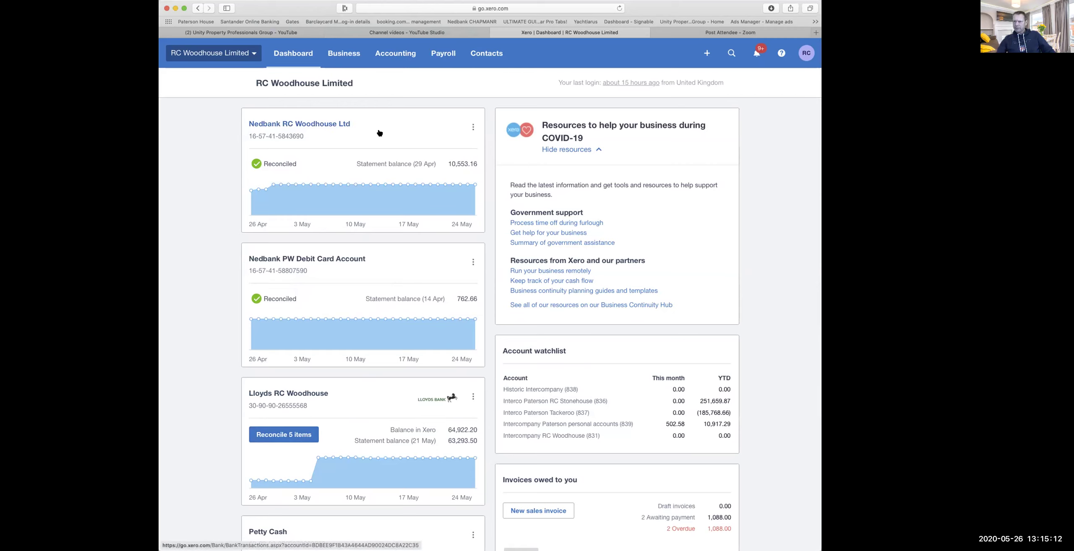
Open the Balance Sheet report and drill into the 31 May 2020 Directors' Loan Account balance under Current Liabilities
click(403, 56)
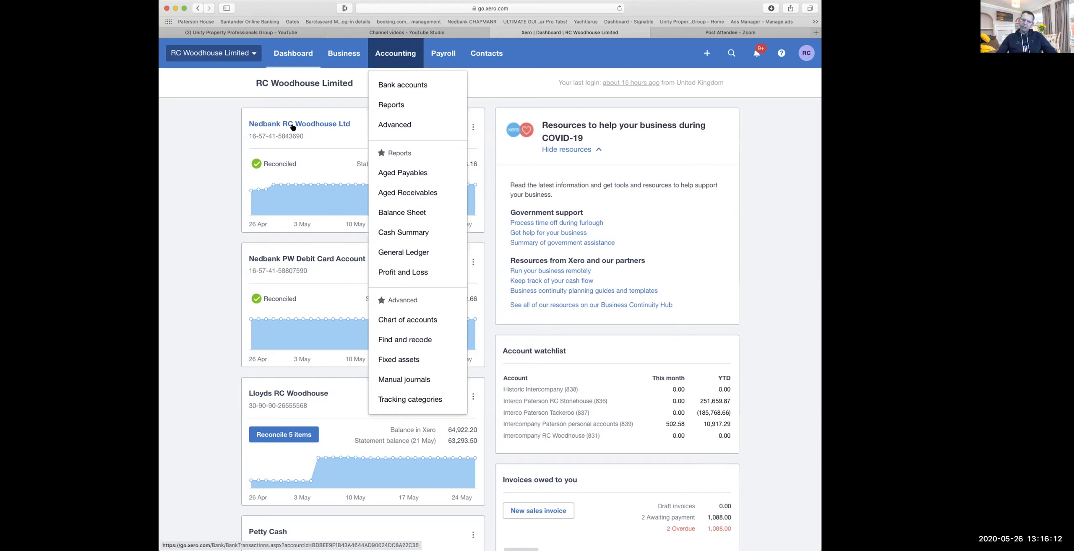
click(402, 214)
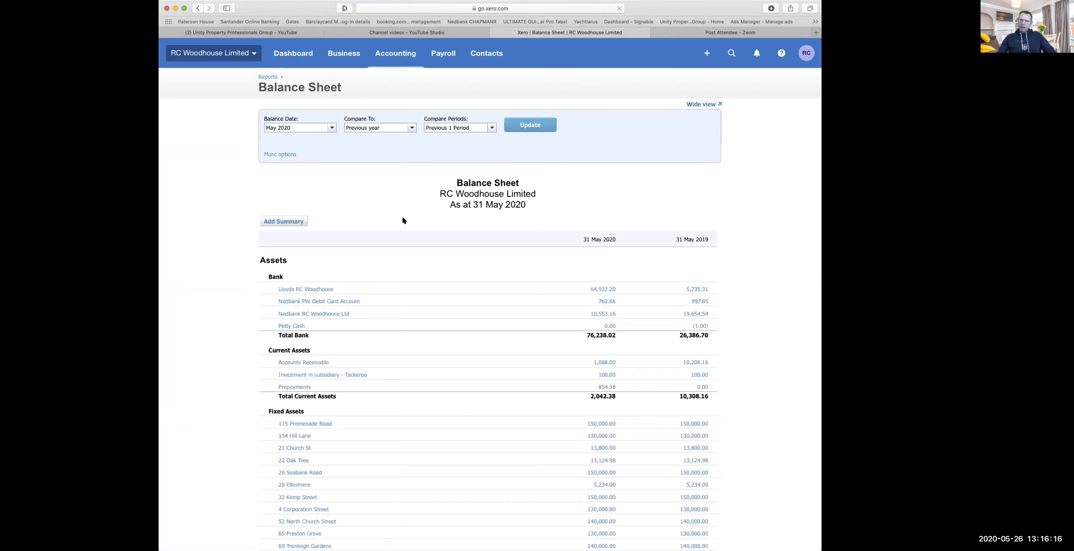
scroll(403, 218, down, 8)
scroll(403, 221, down, 8)
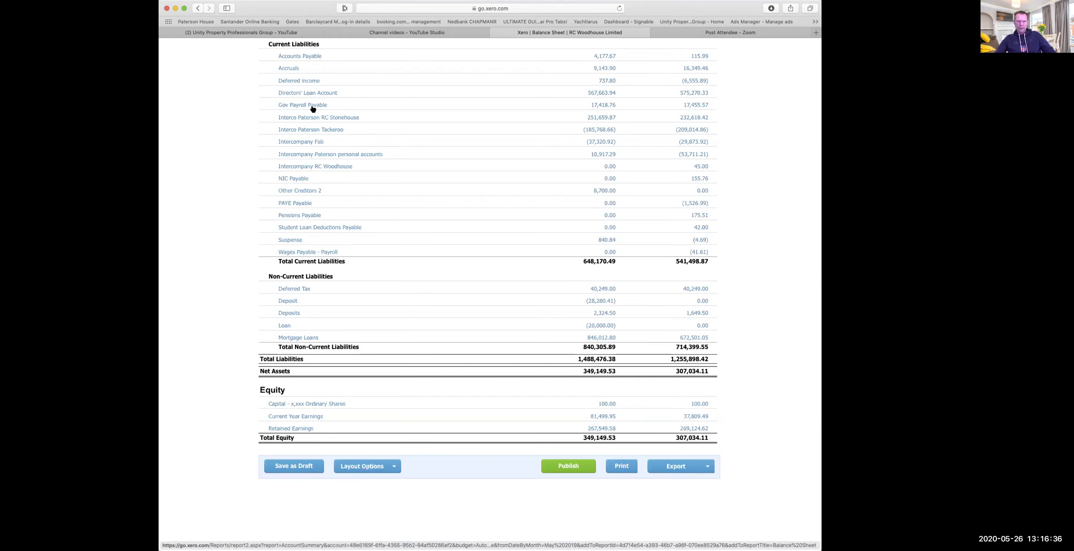
click(598, 94)
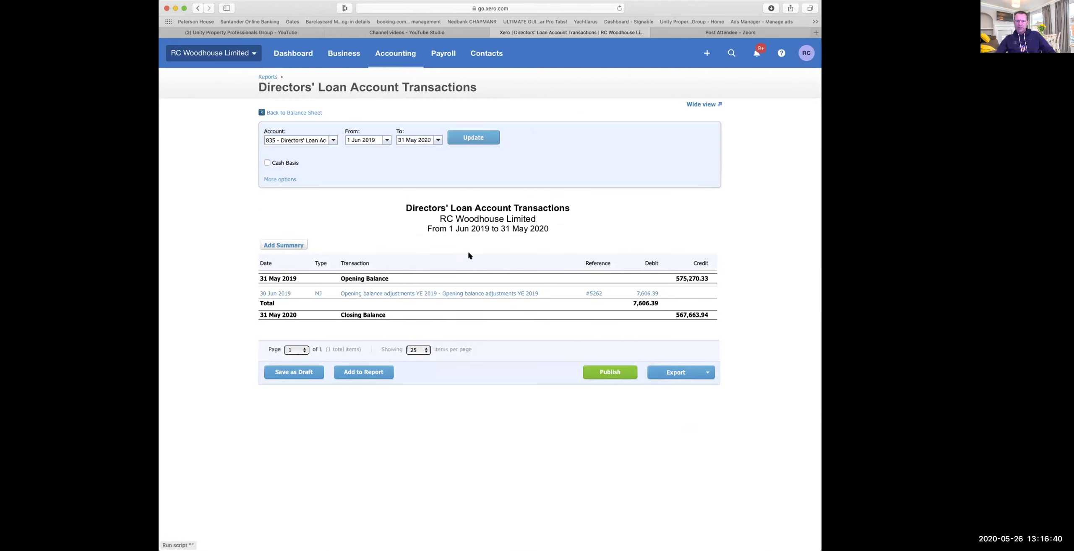